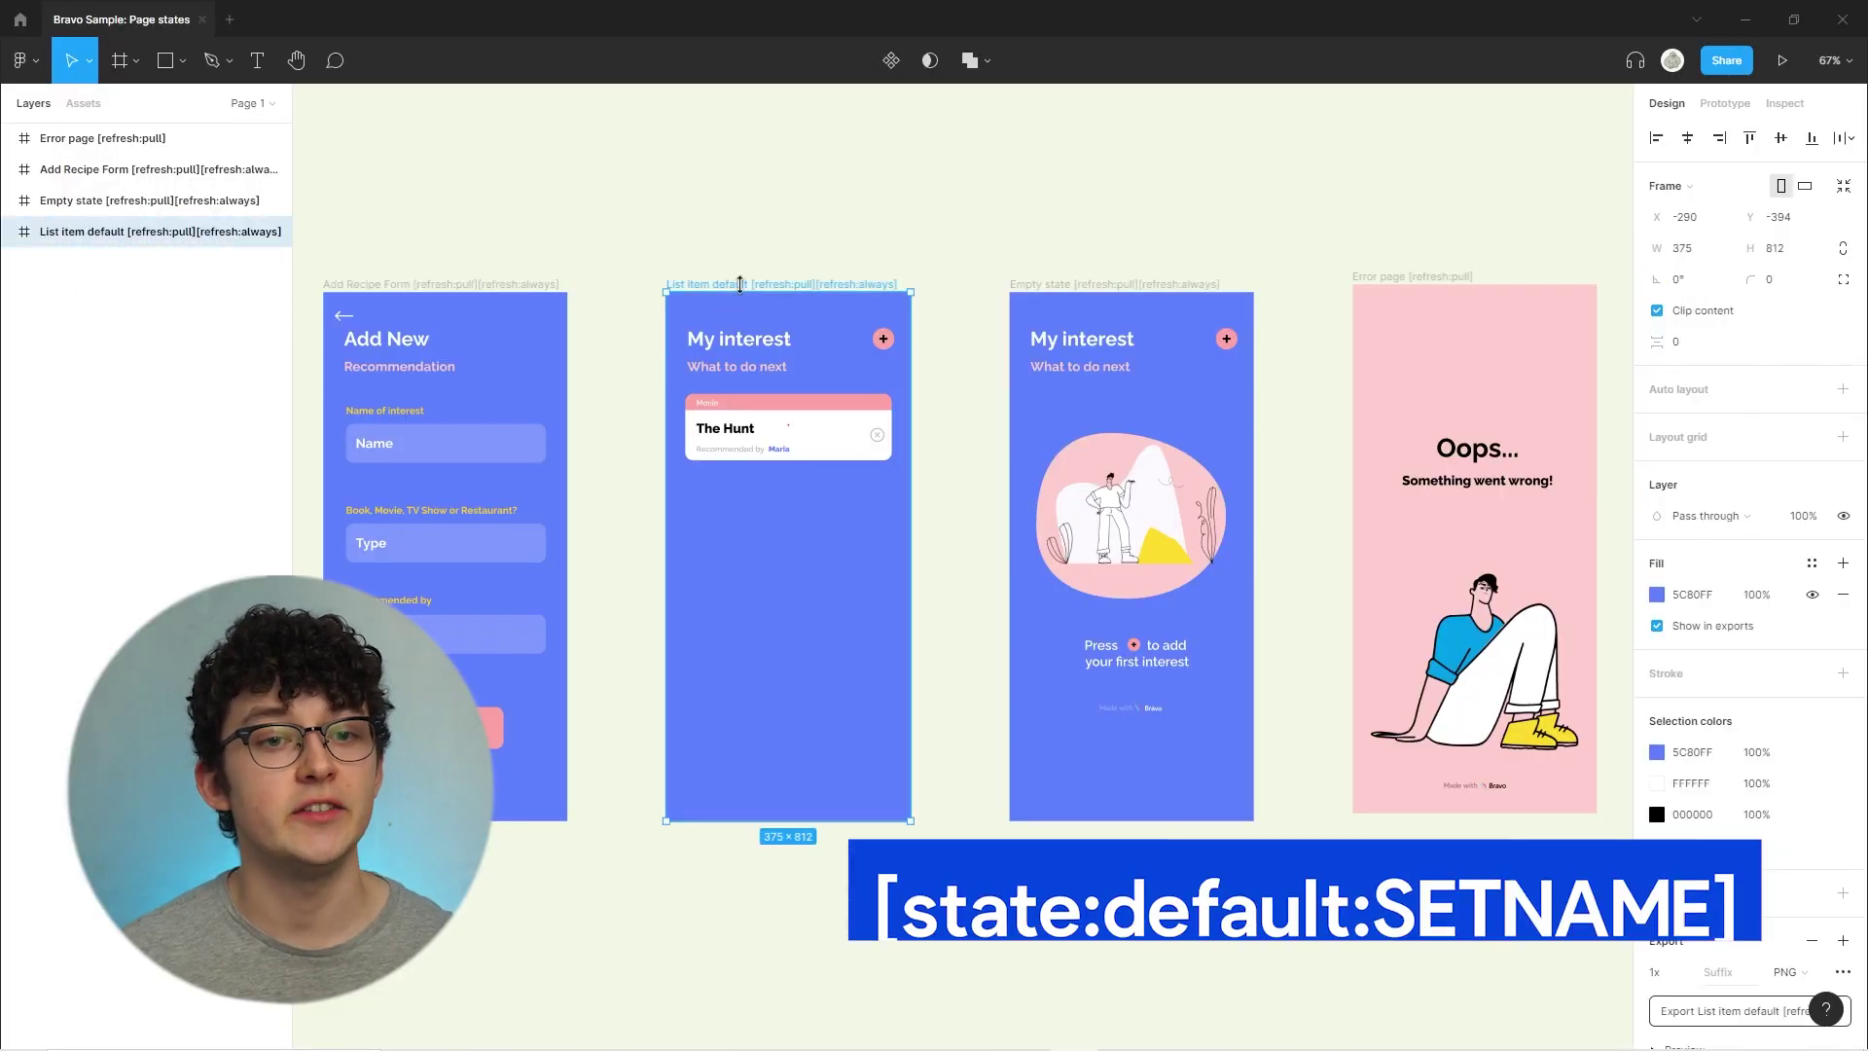
Add the [state:default:listRequest] tag to the List item default frame name
double_click(757, 284)
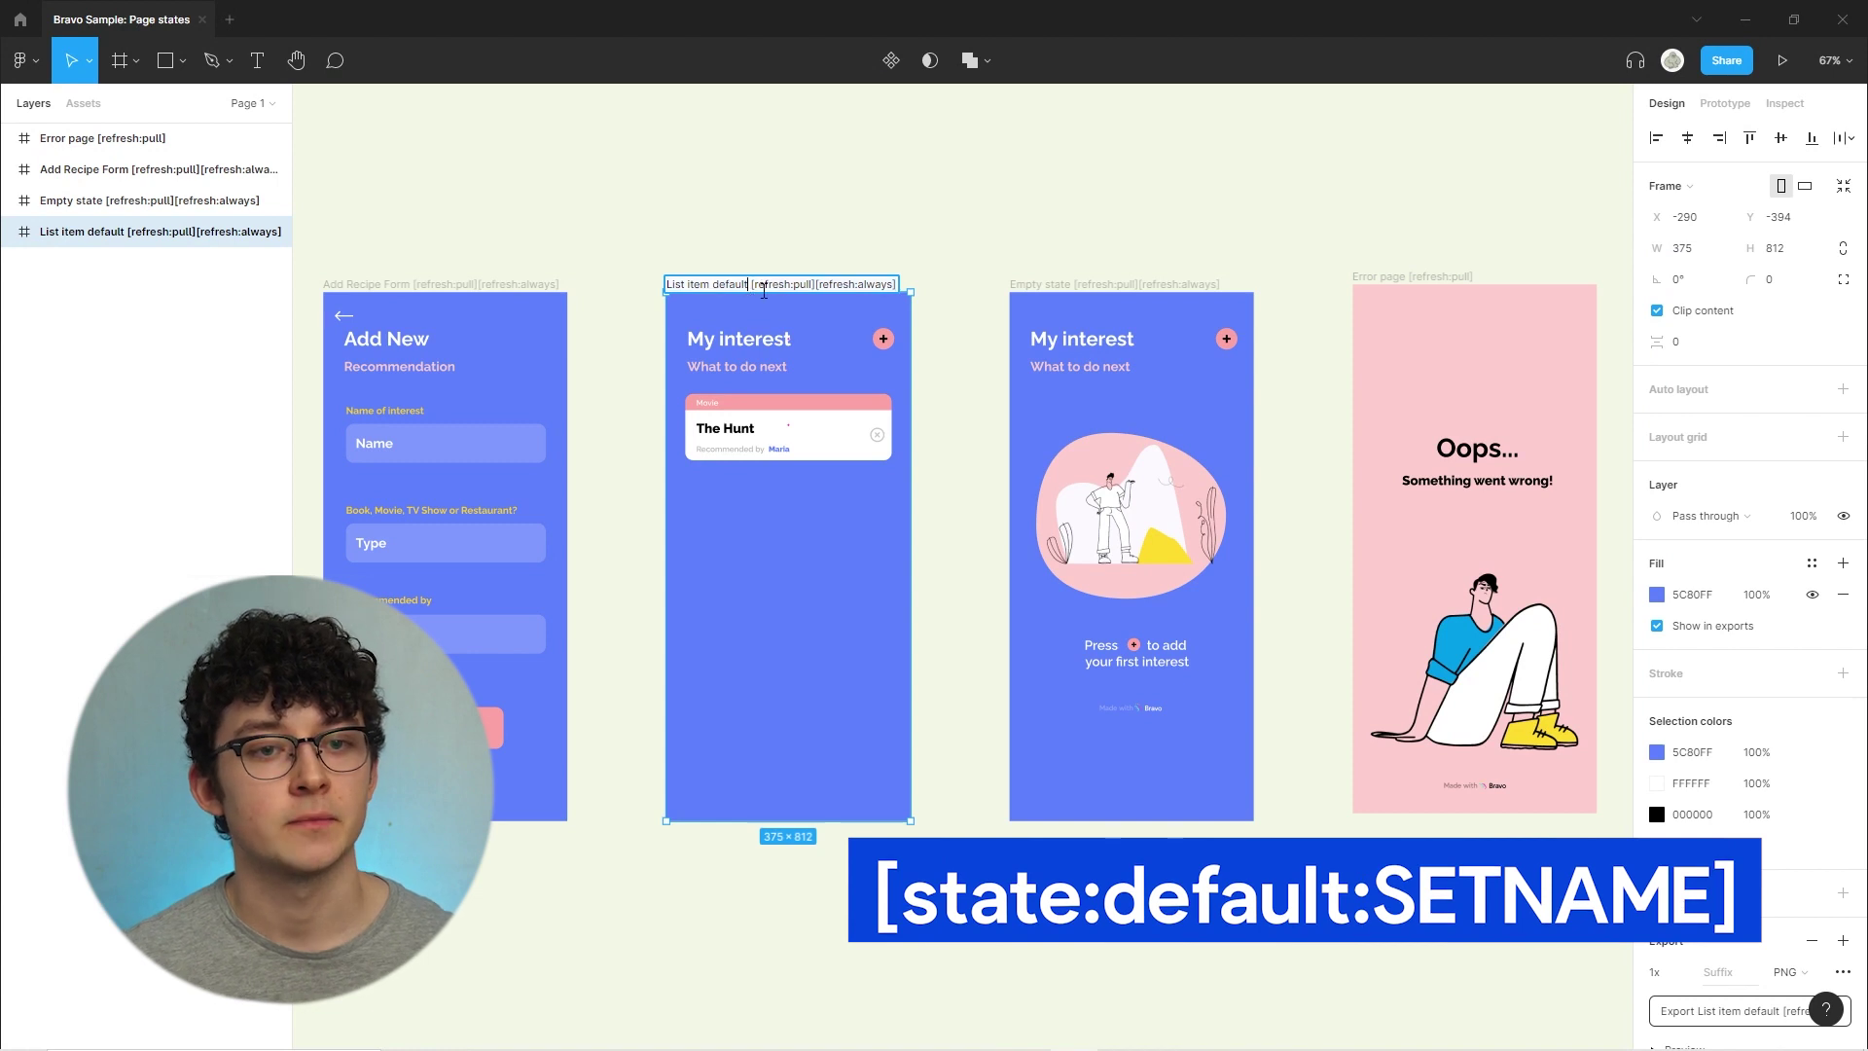
type("[state:default:SETNAME]")
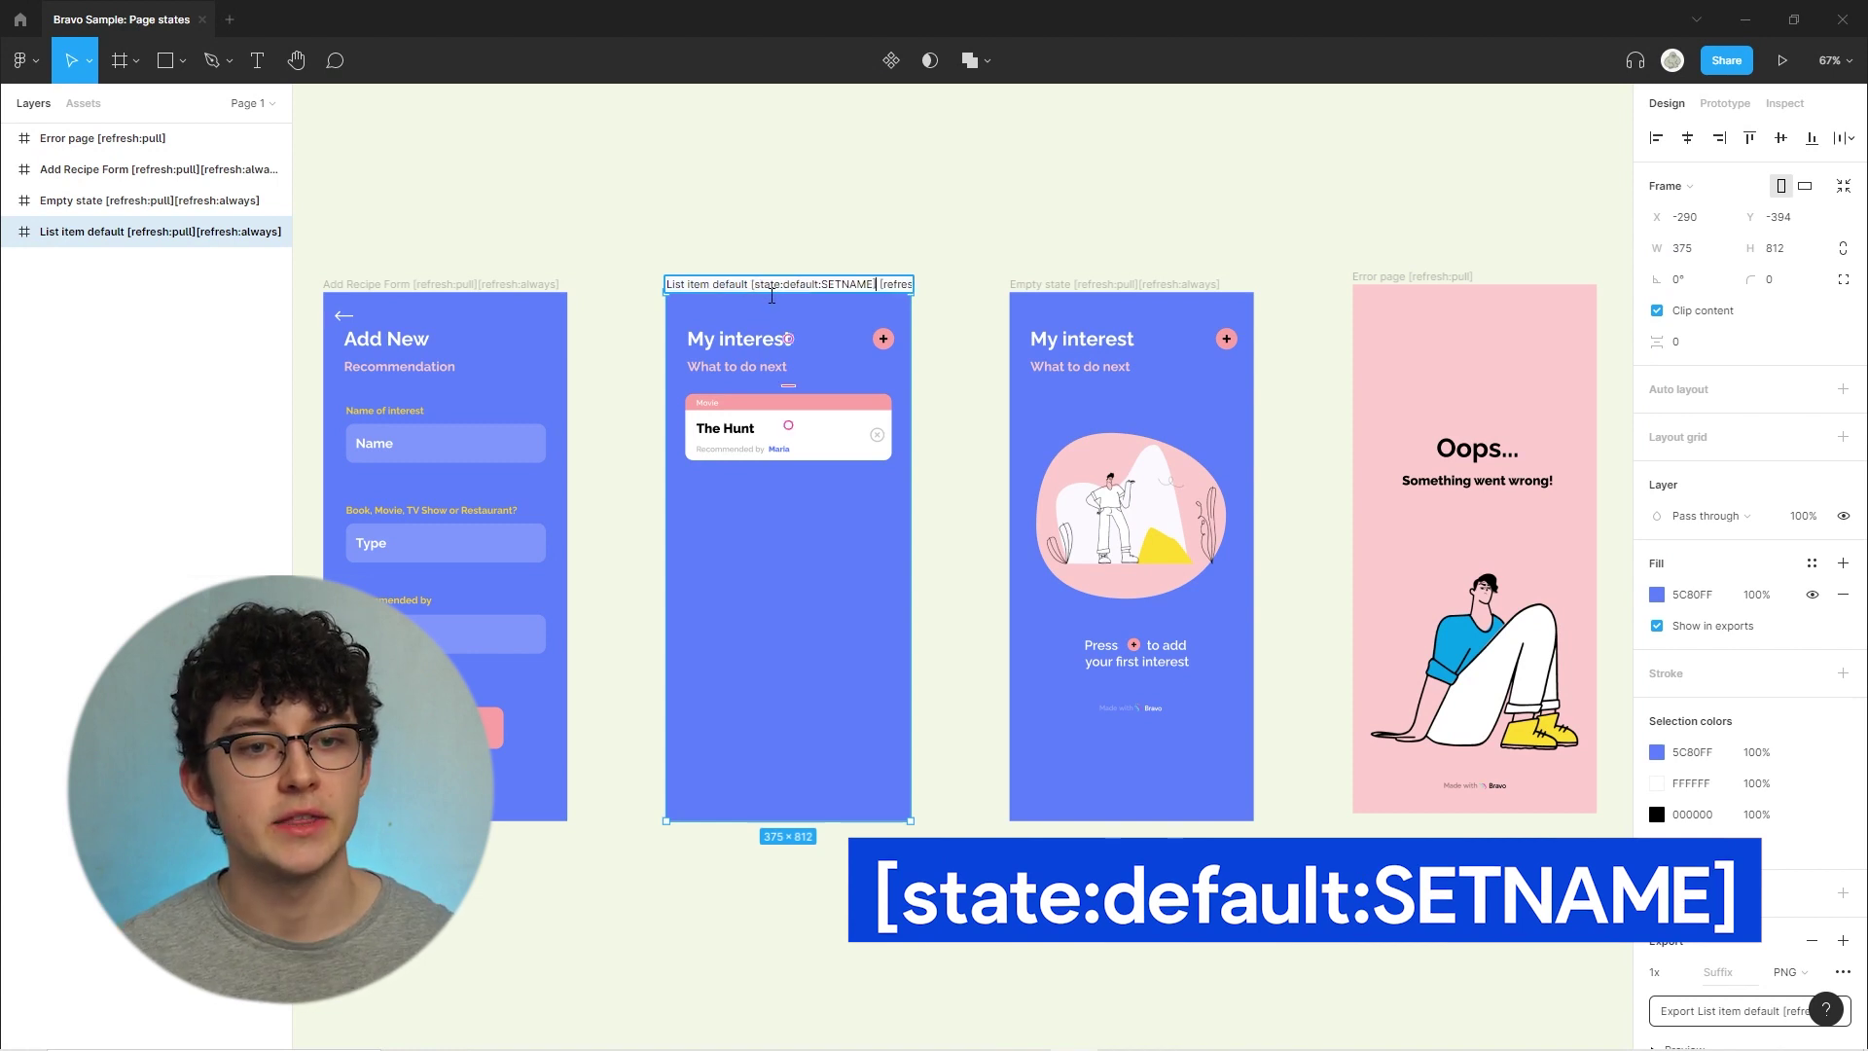
left_click(817, 263)
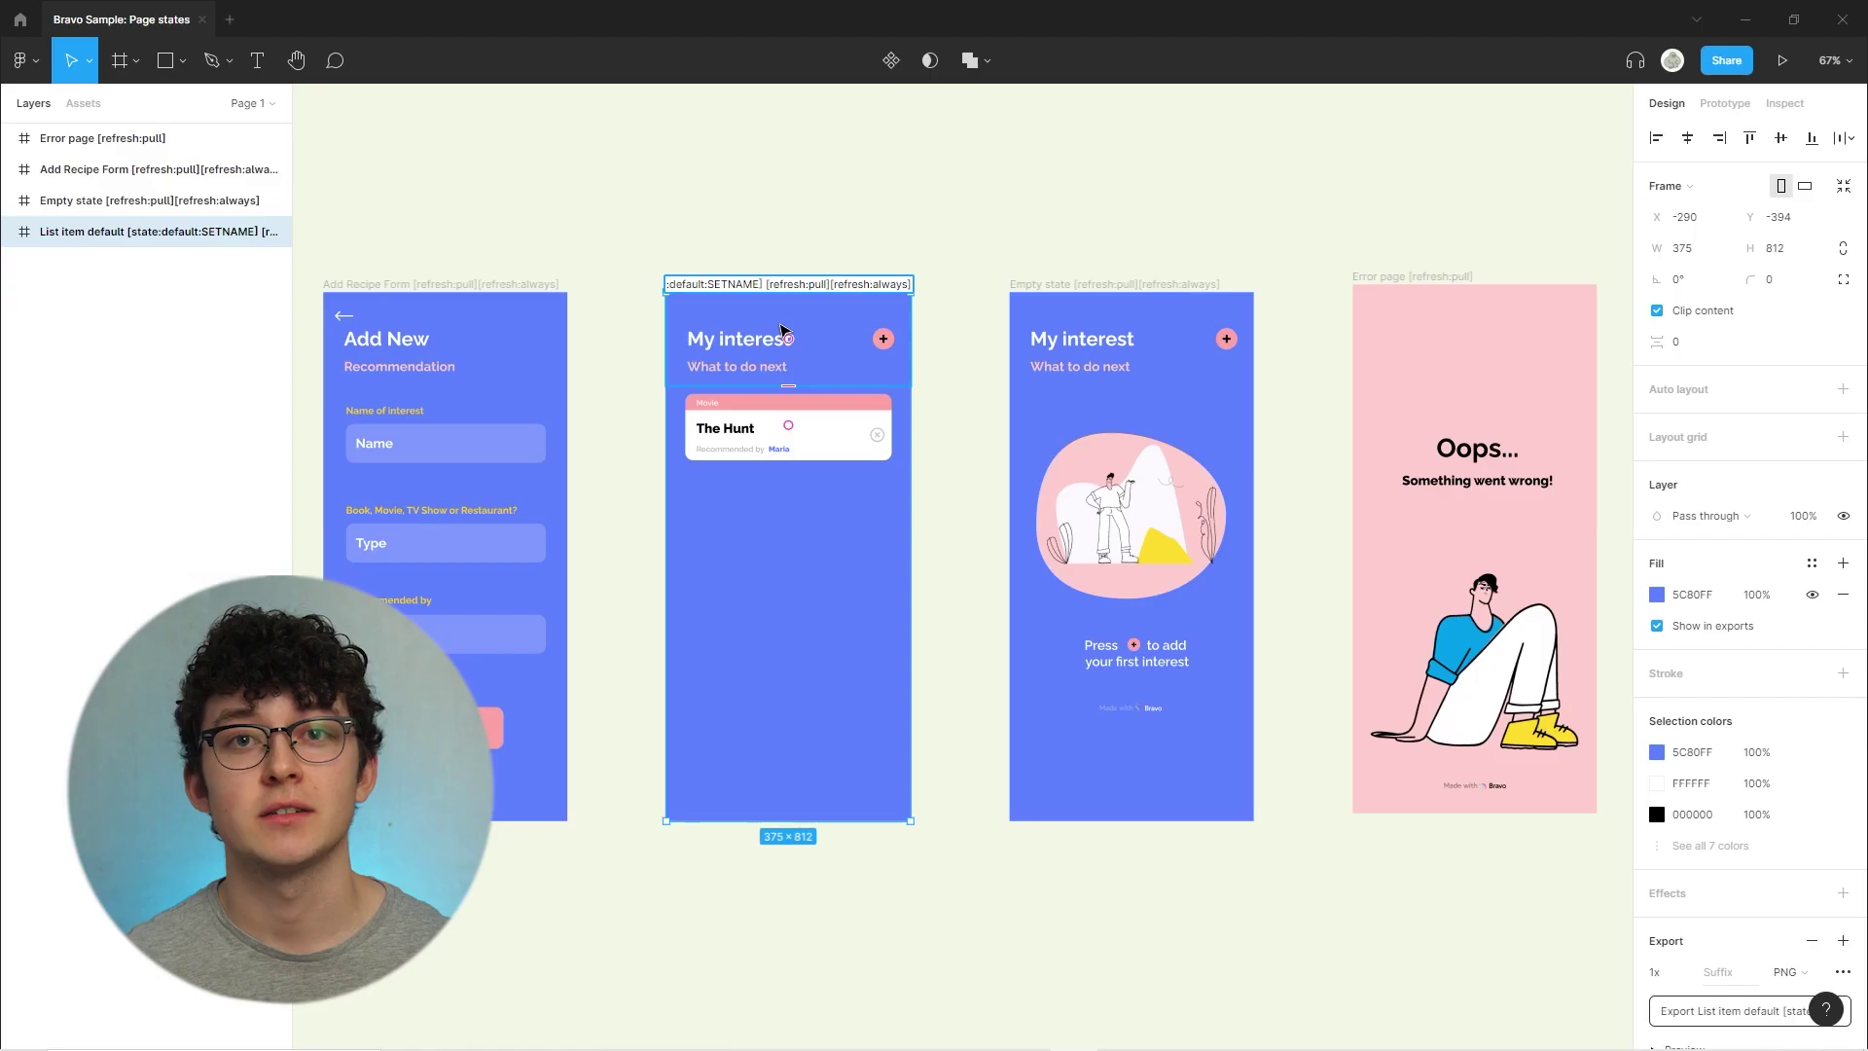
key("BackSpace")
key("BackSpace")
key("BackSpace")
key("BackSpace")
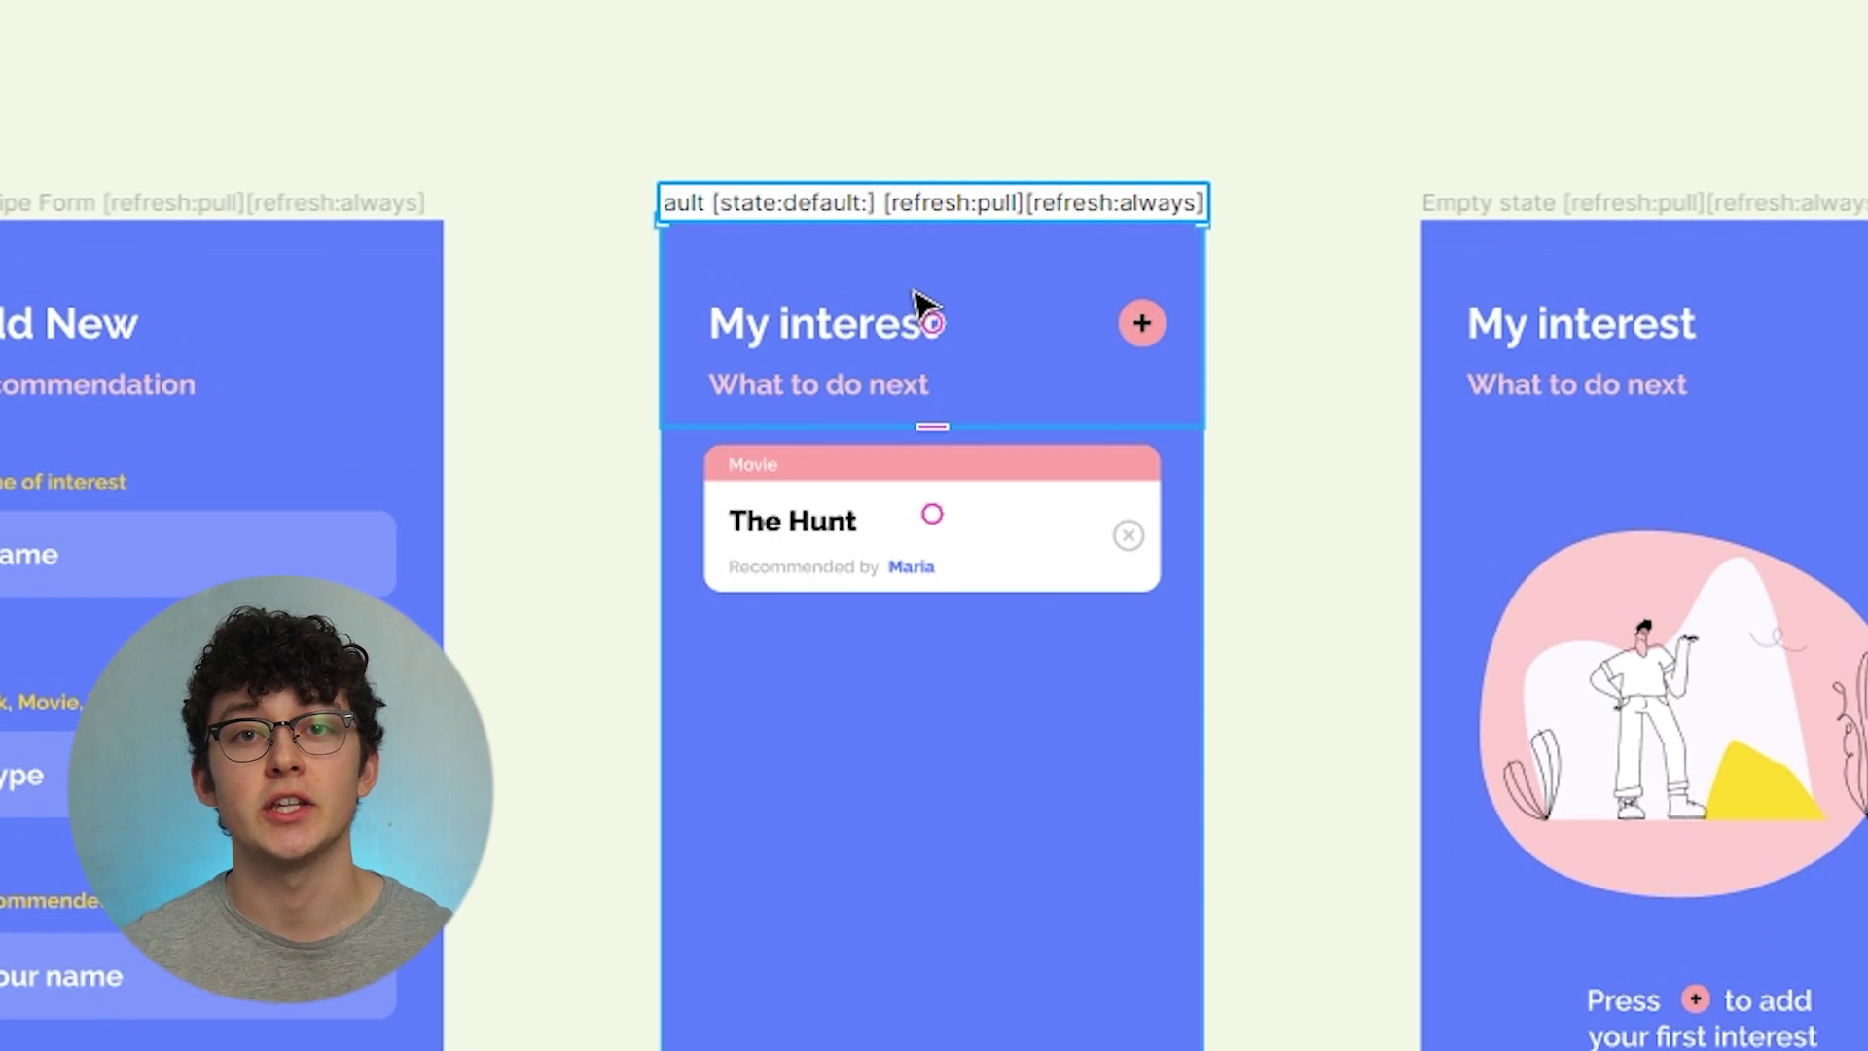
type("listReque")
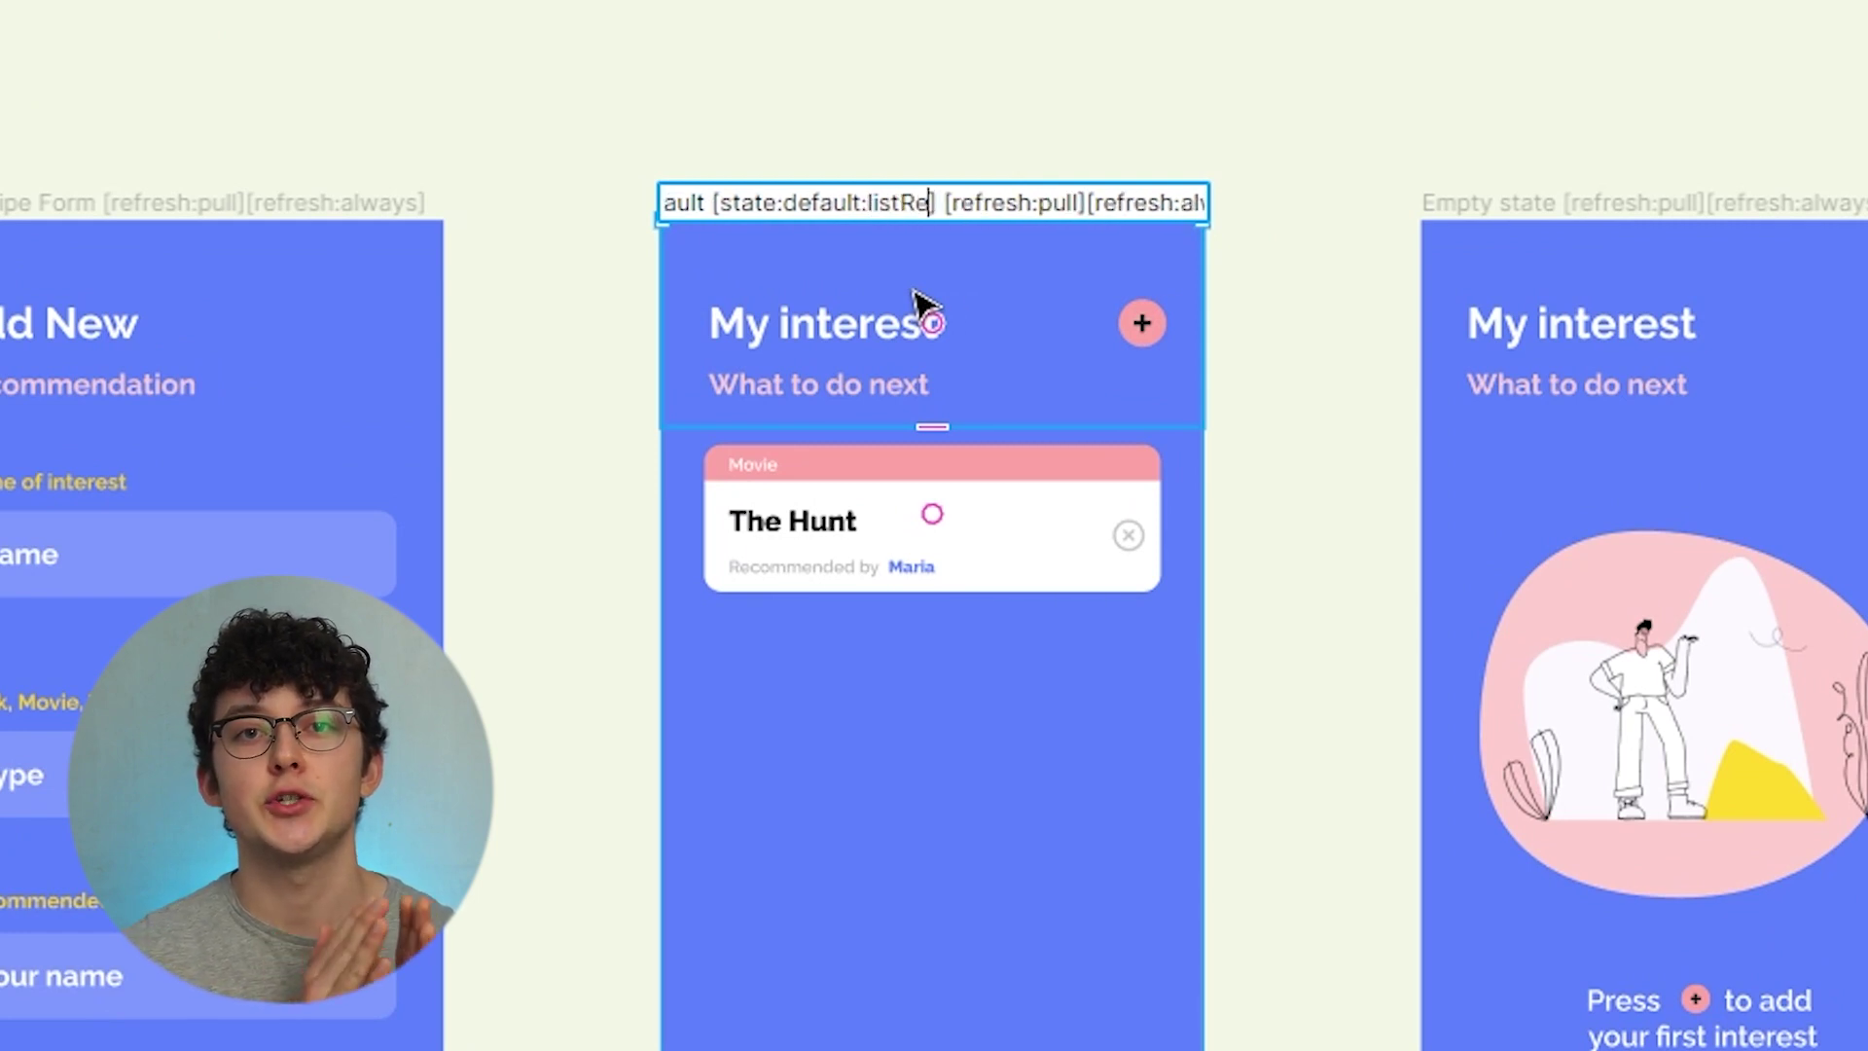
type("st")
key("Return")
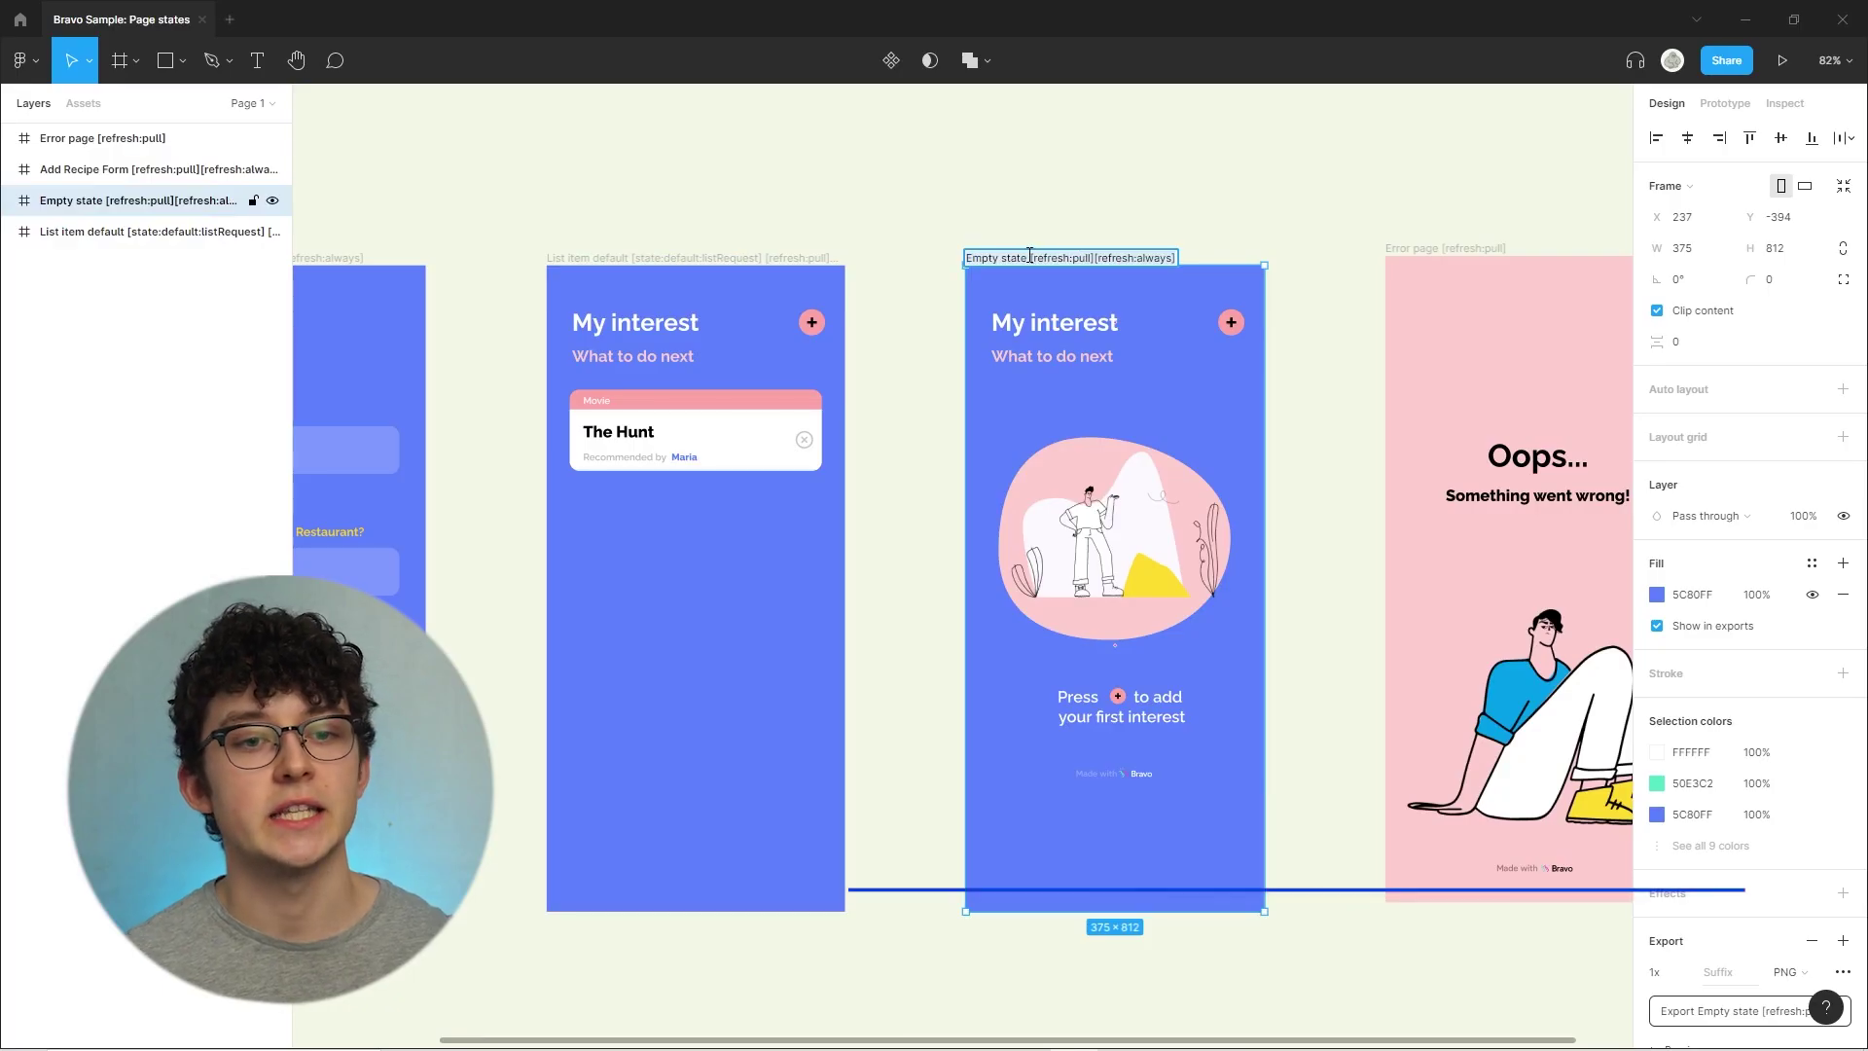
Add the [state:empty:listRequest] tag to the Empty state frame name
type("[state:empty:SETNAME]")
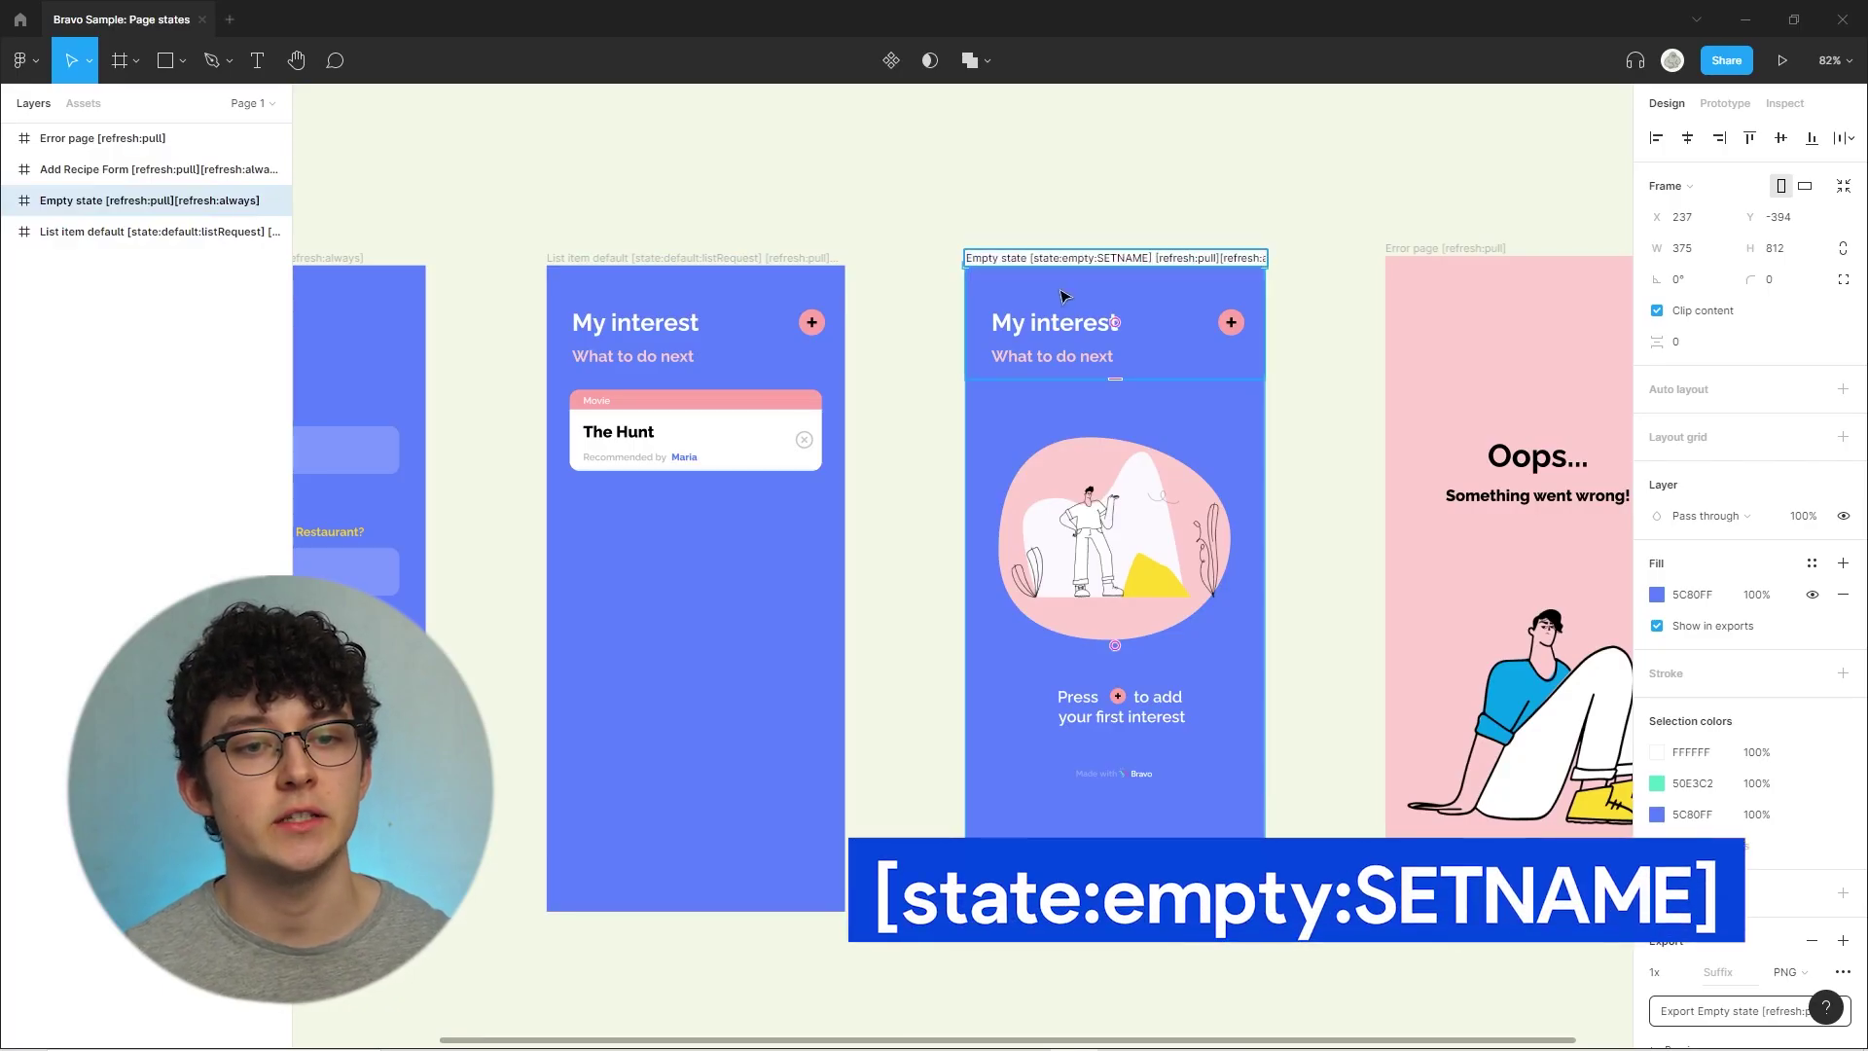
key("BackSpace")
key("BackSpace")
key("BackSpace")
key("BackSpace")
key("BackSpace")
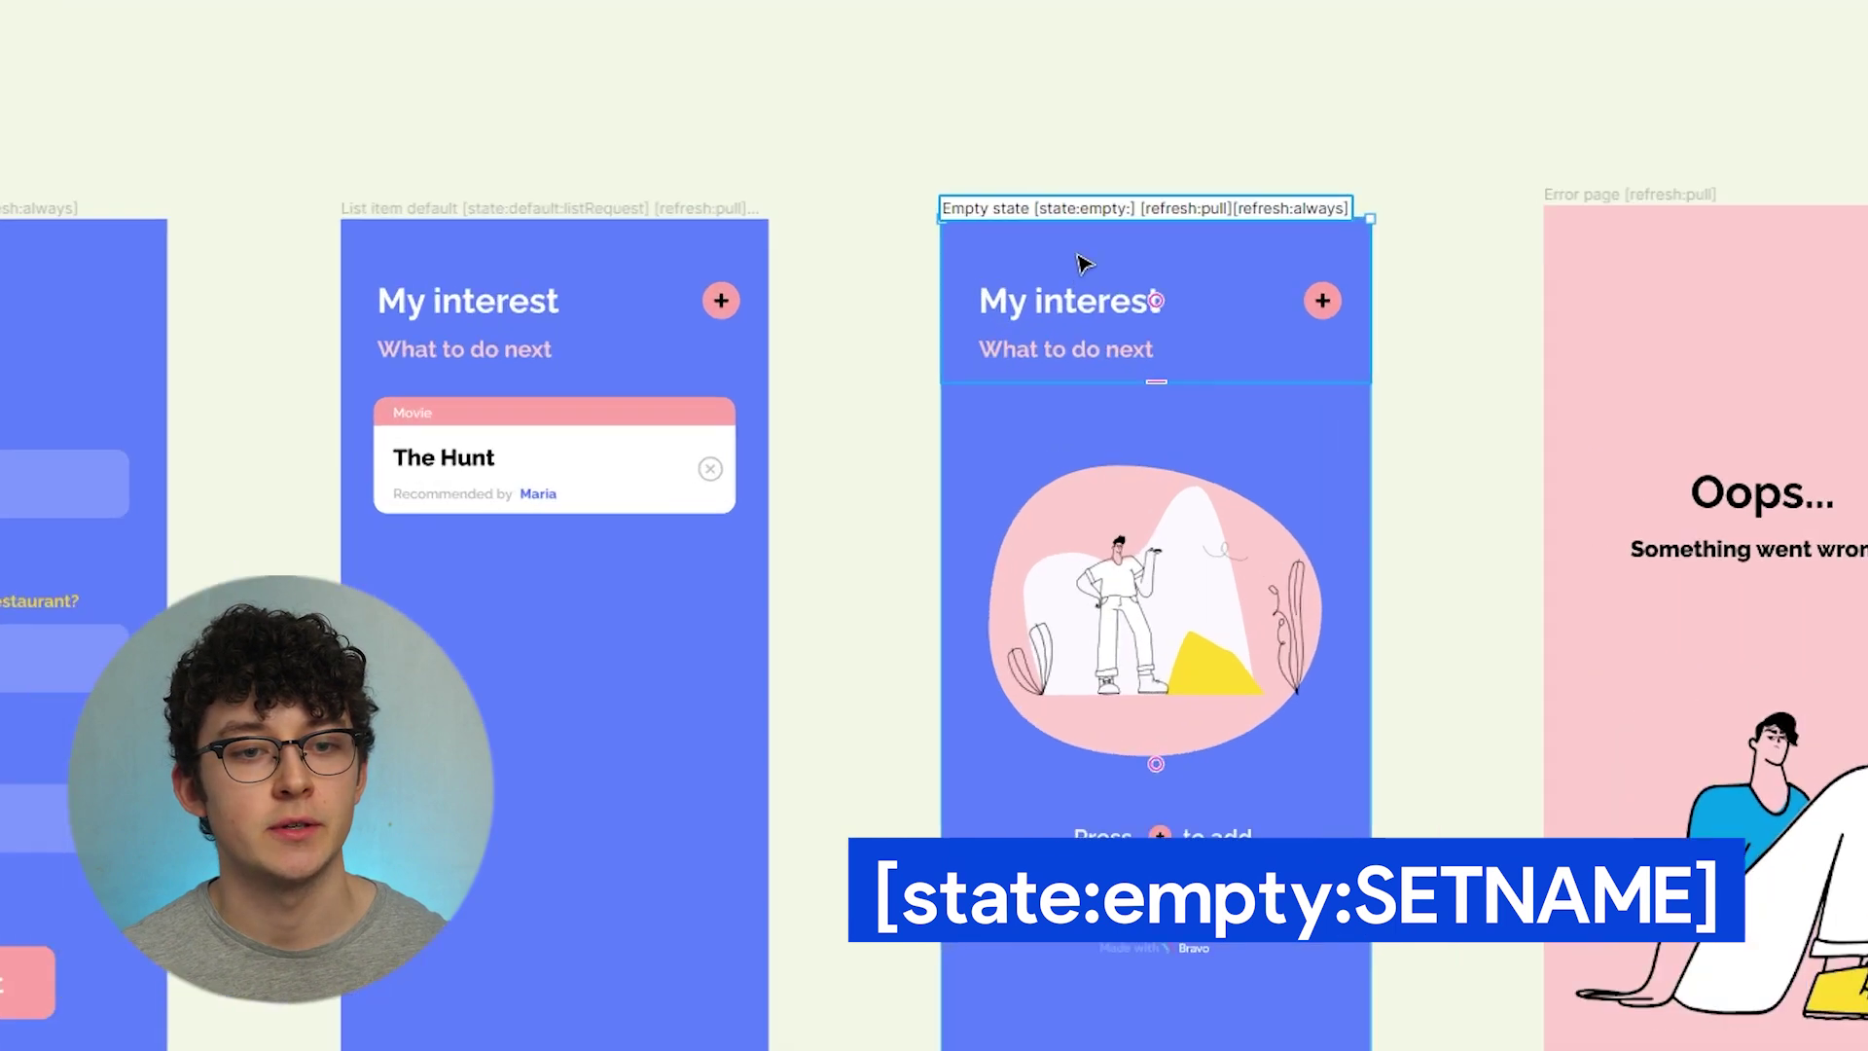
type("listRequest")
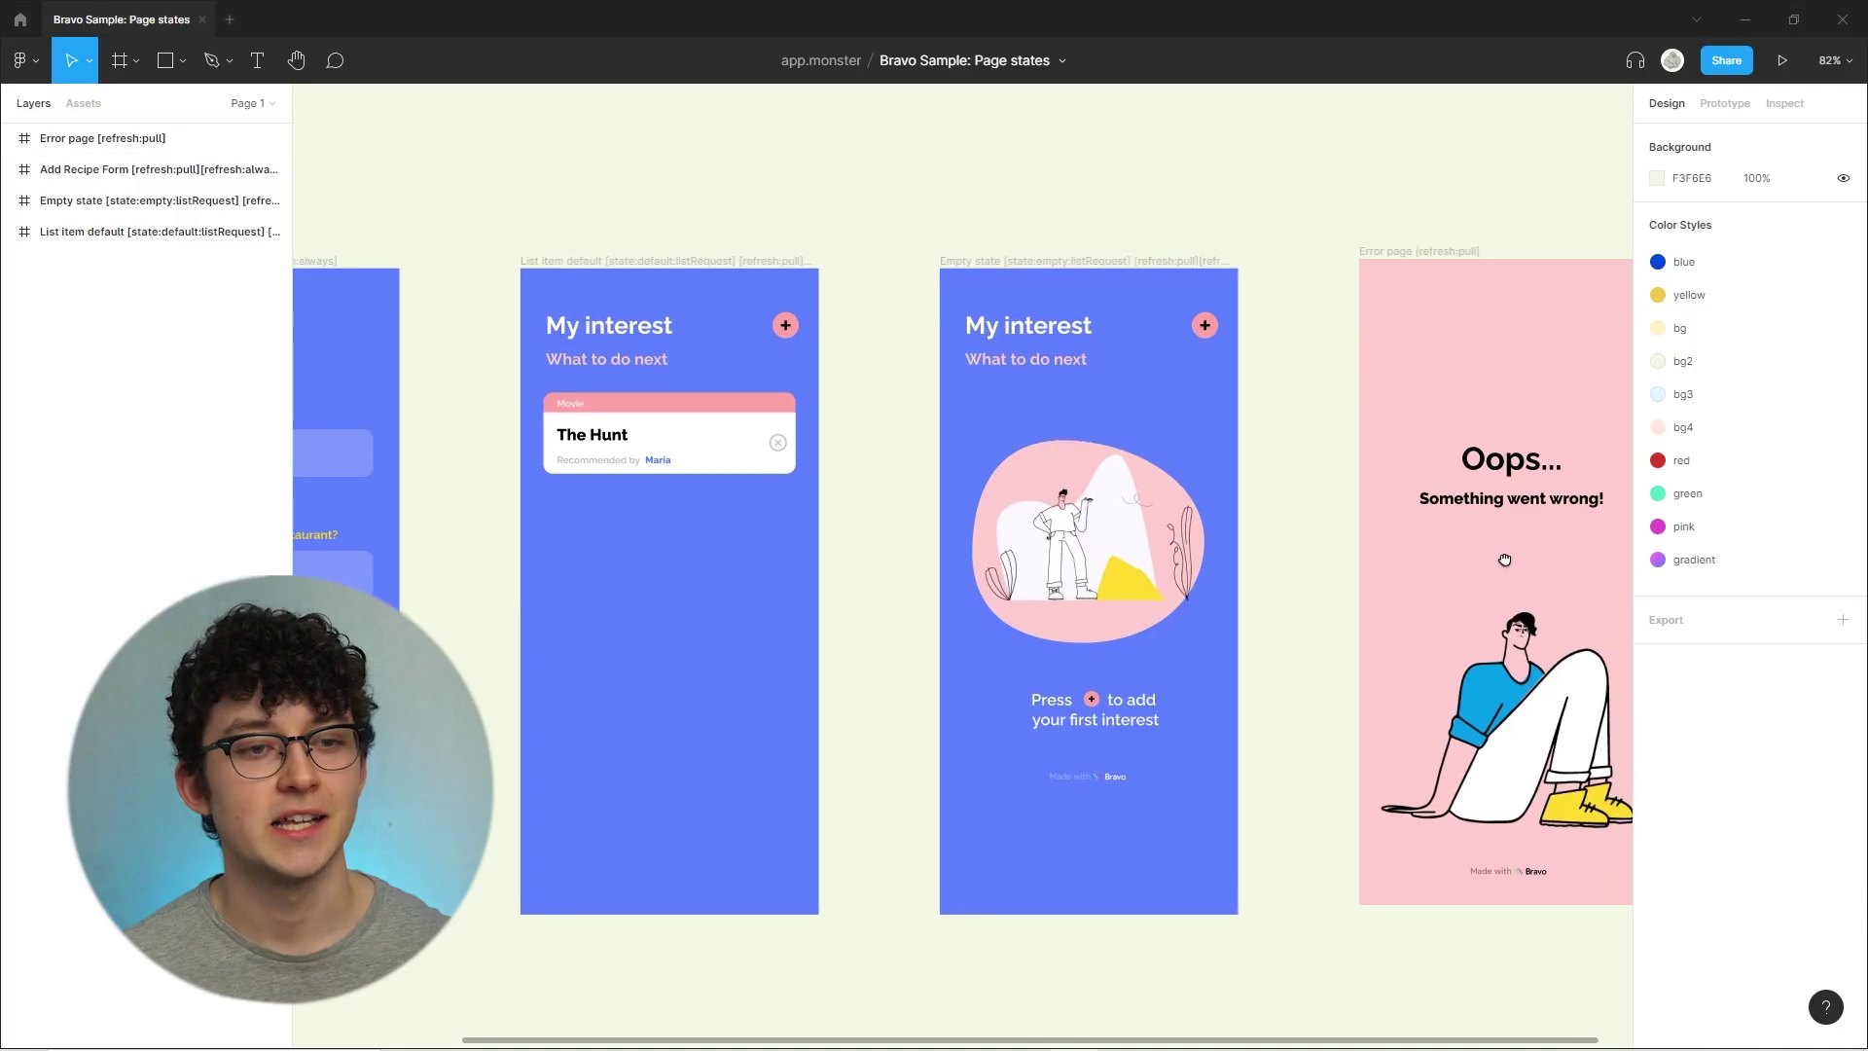
Add the [state:error:listRequest] tag to the Error page frame name
scroll(1060, 381, "right", 5)
double_click(1051, 255)
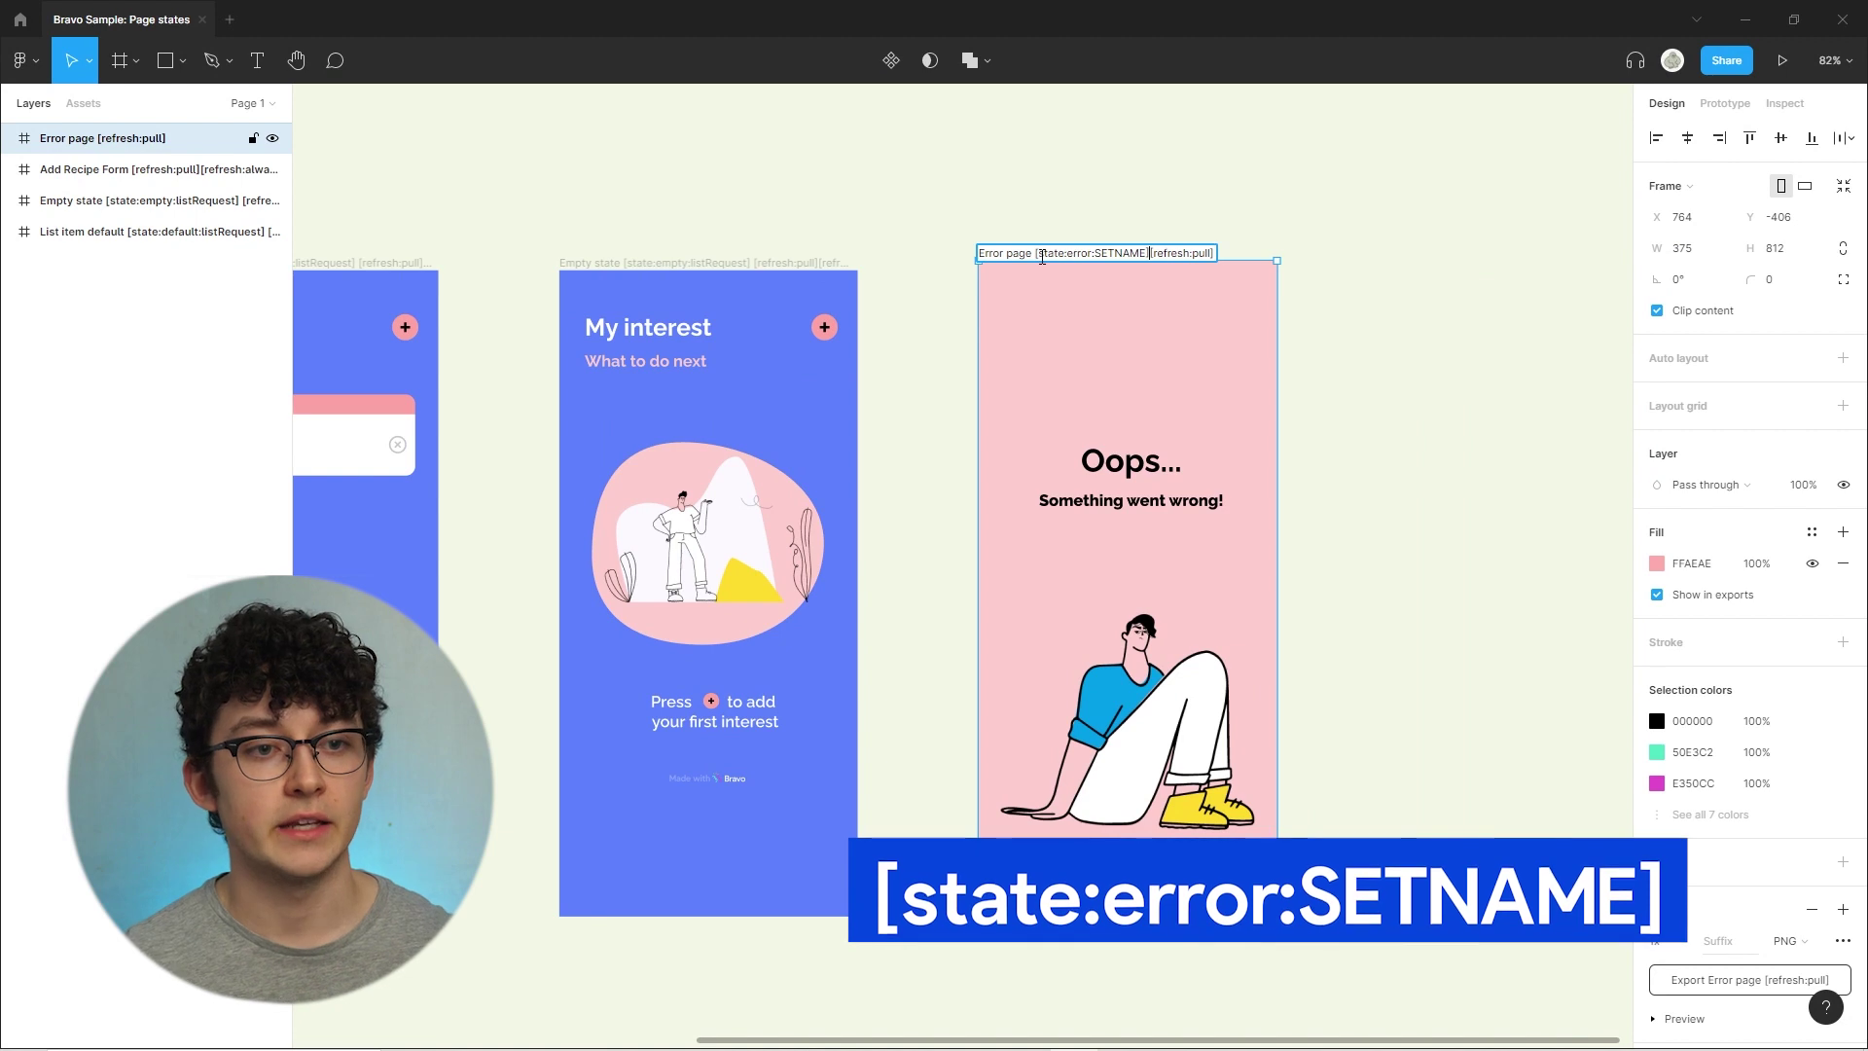
type("[state:error:SETNAME]")
key("Left")
key("Left")
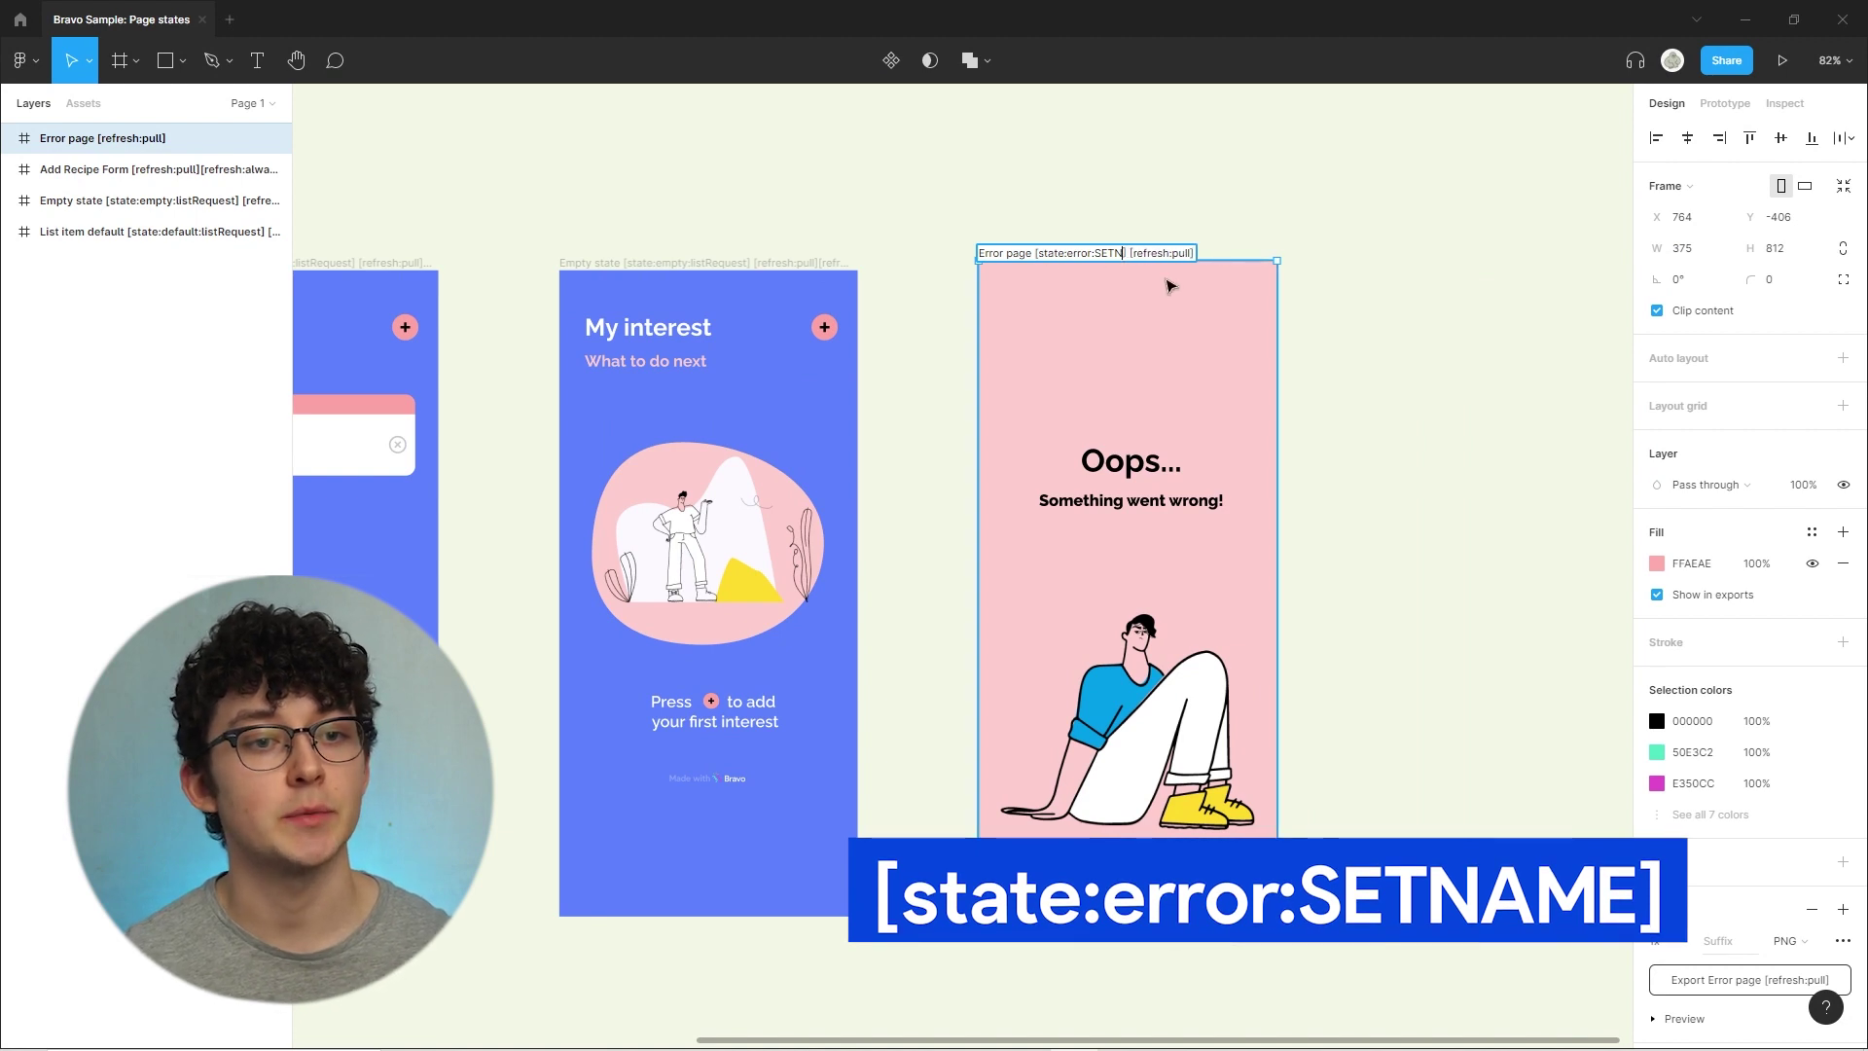
key("BackSpace")
key("BackSpace")
key("BackSpace")
key("BackSpace")
key("BackSpace")
key("BackSpace")
key("BackSpace")
type("listRequest")
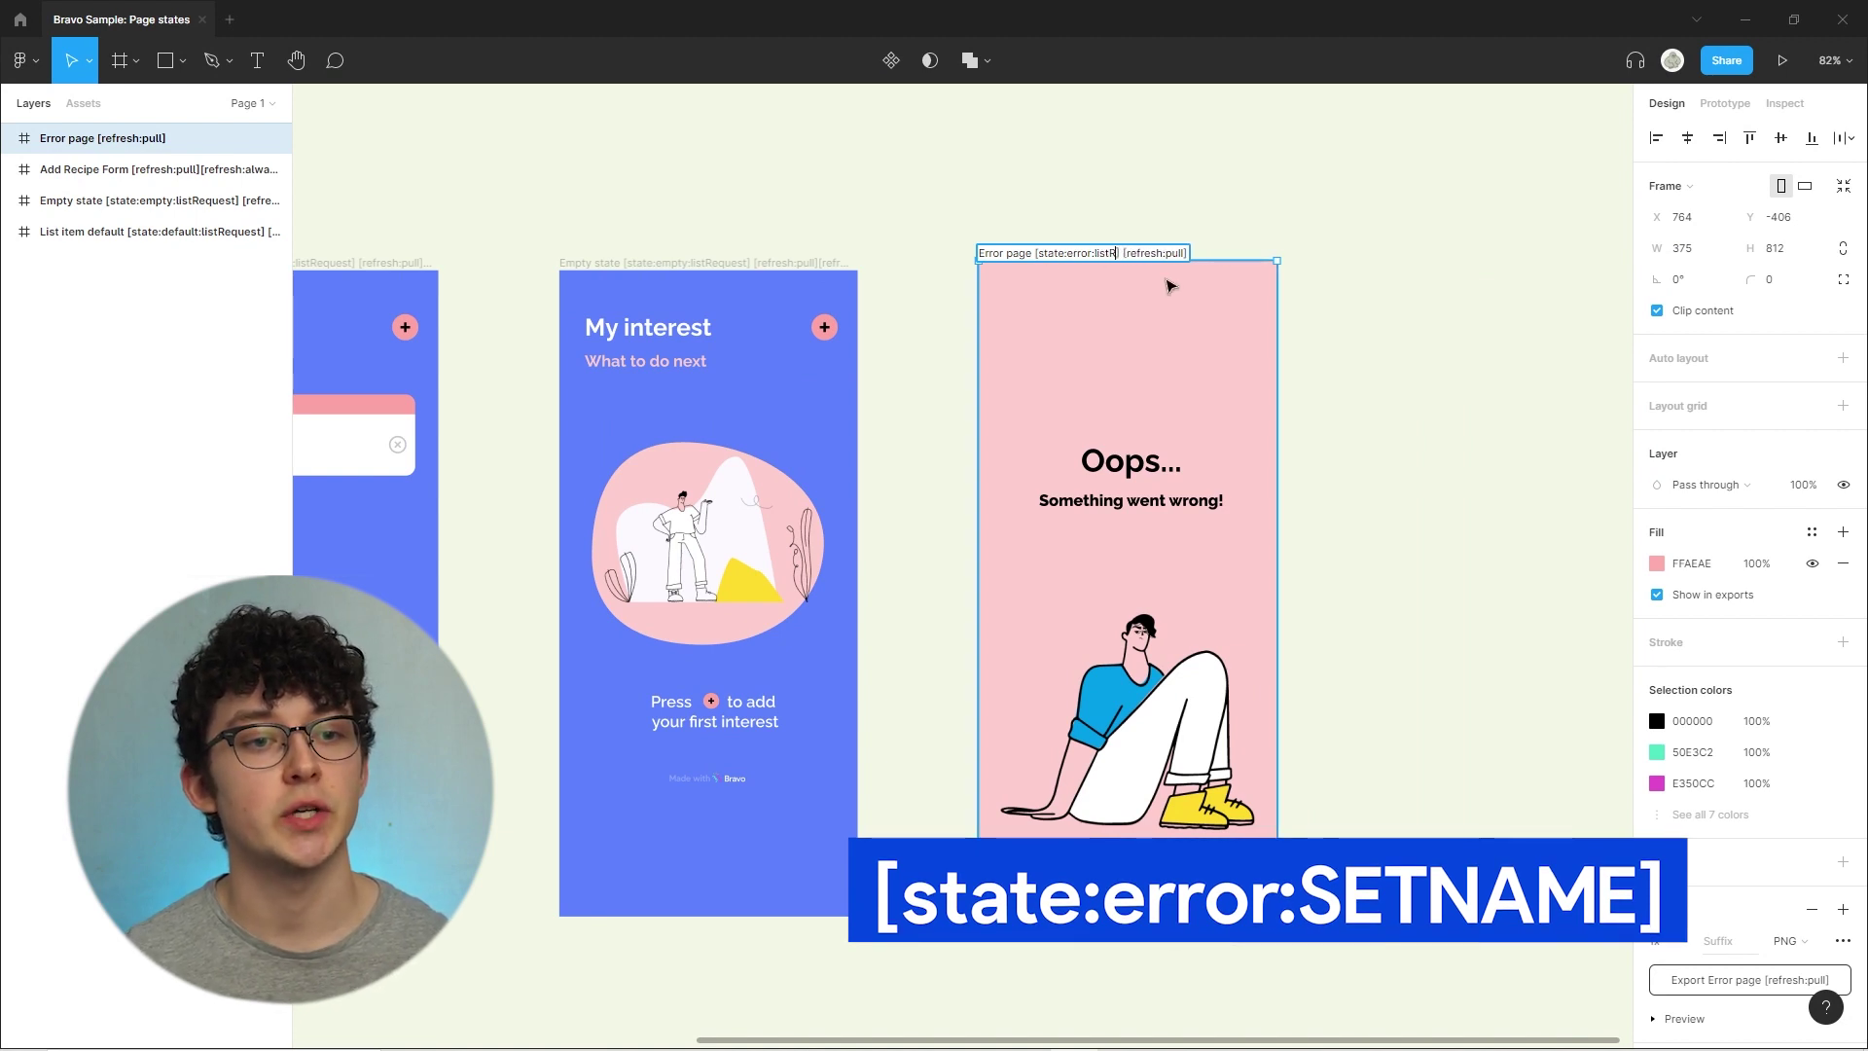
key("Return")
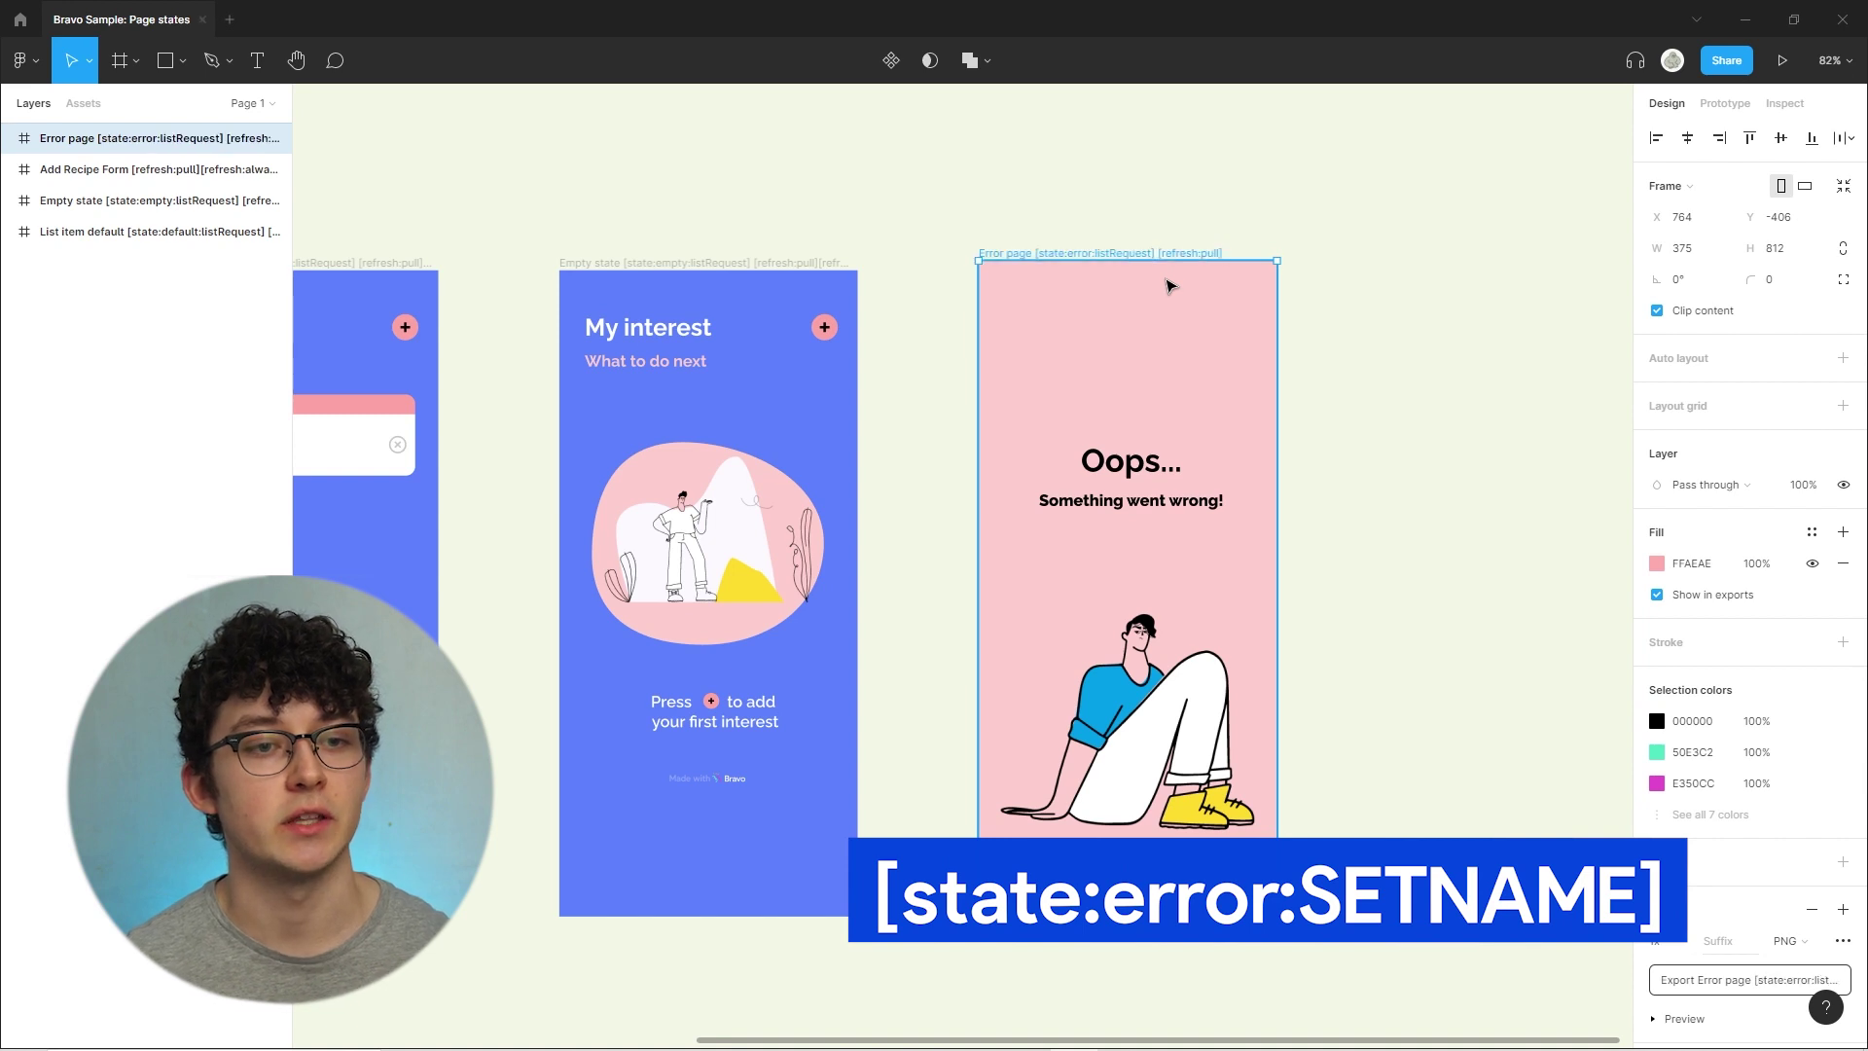
left_click(1339, 375)
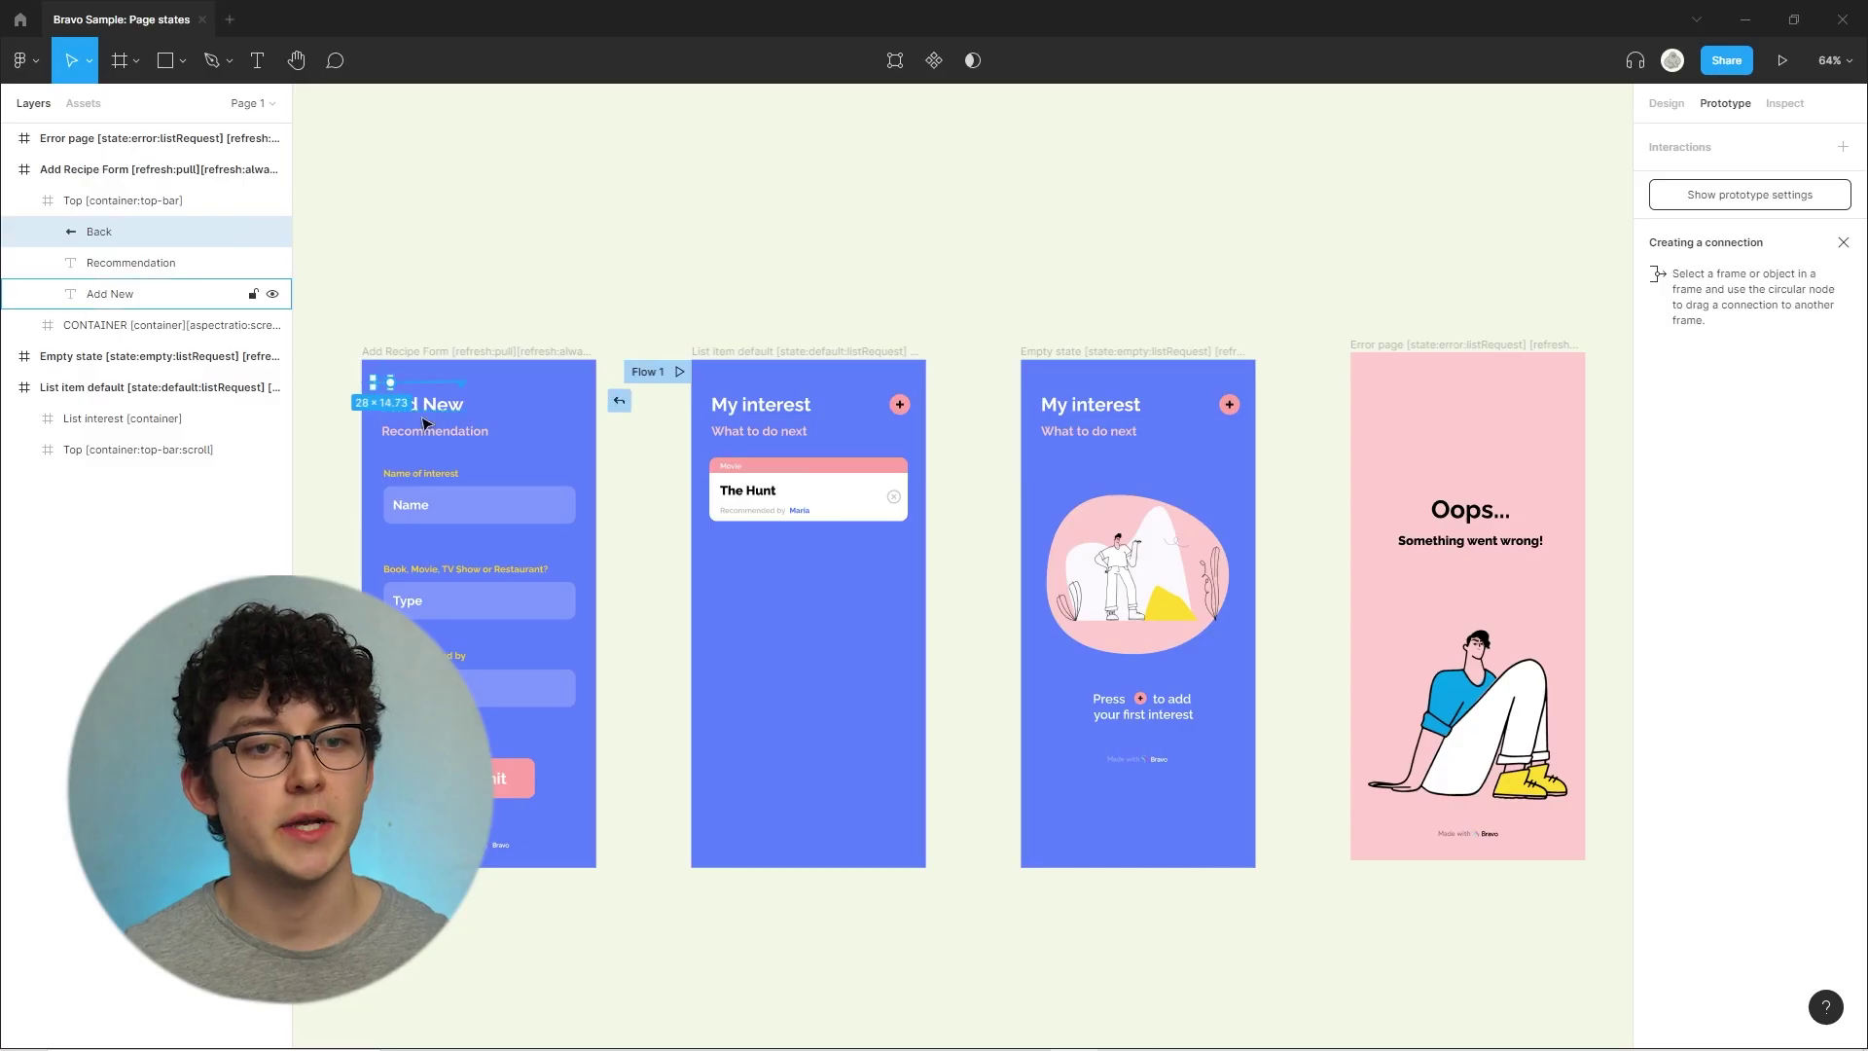
Link the back arrow to List item default and the empty state's Add button to Add Recipe Form
left_click_drag(756, 549, 757, 550)
left_click(1005, 563)
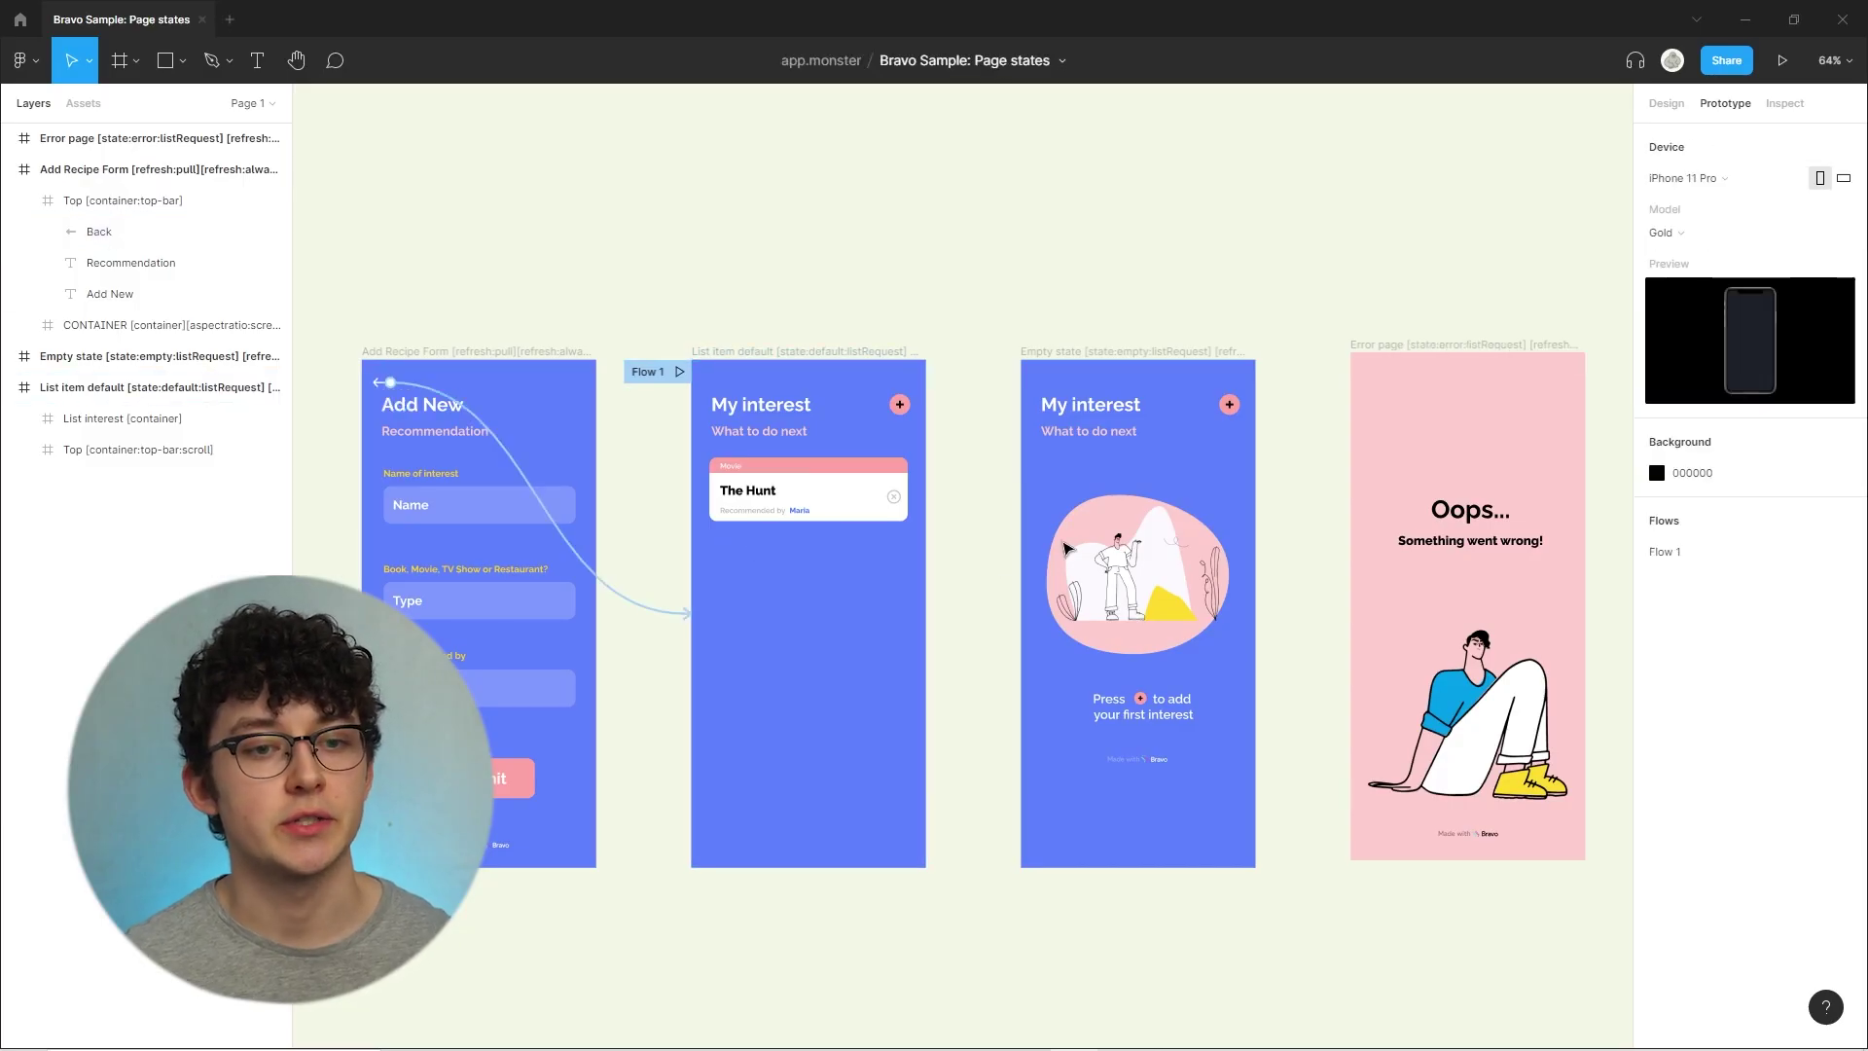
left_click(1230, 405)
left_click_drag(1241, 405, 525, 584)
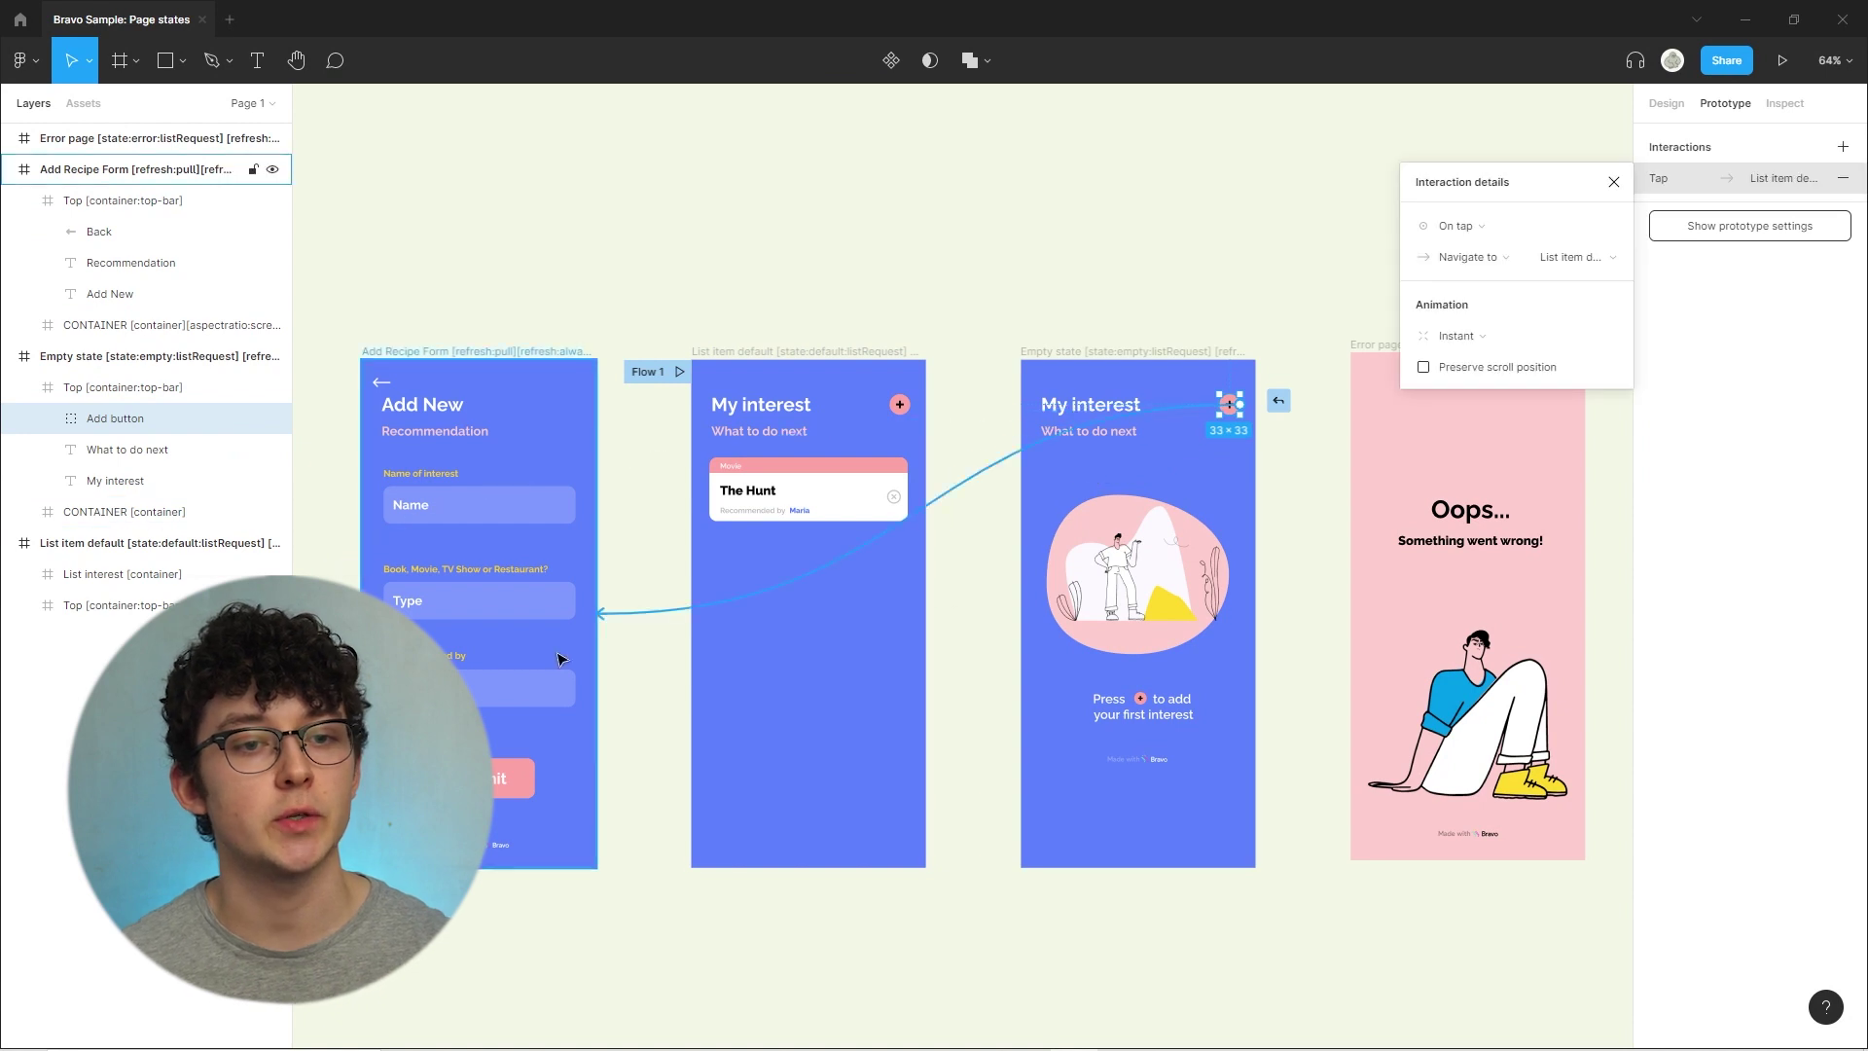
left_click(693, 710)
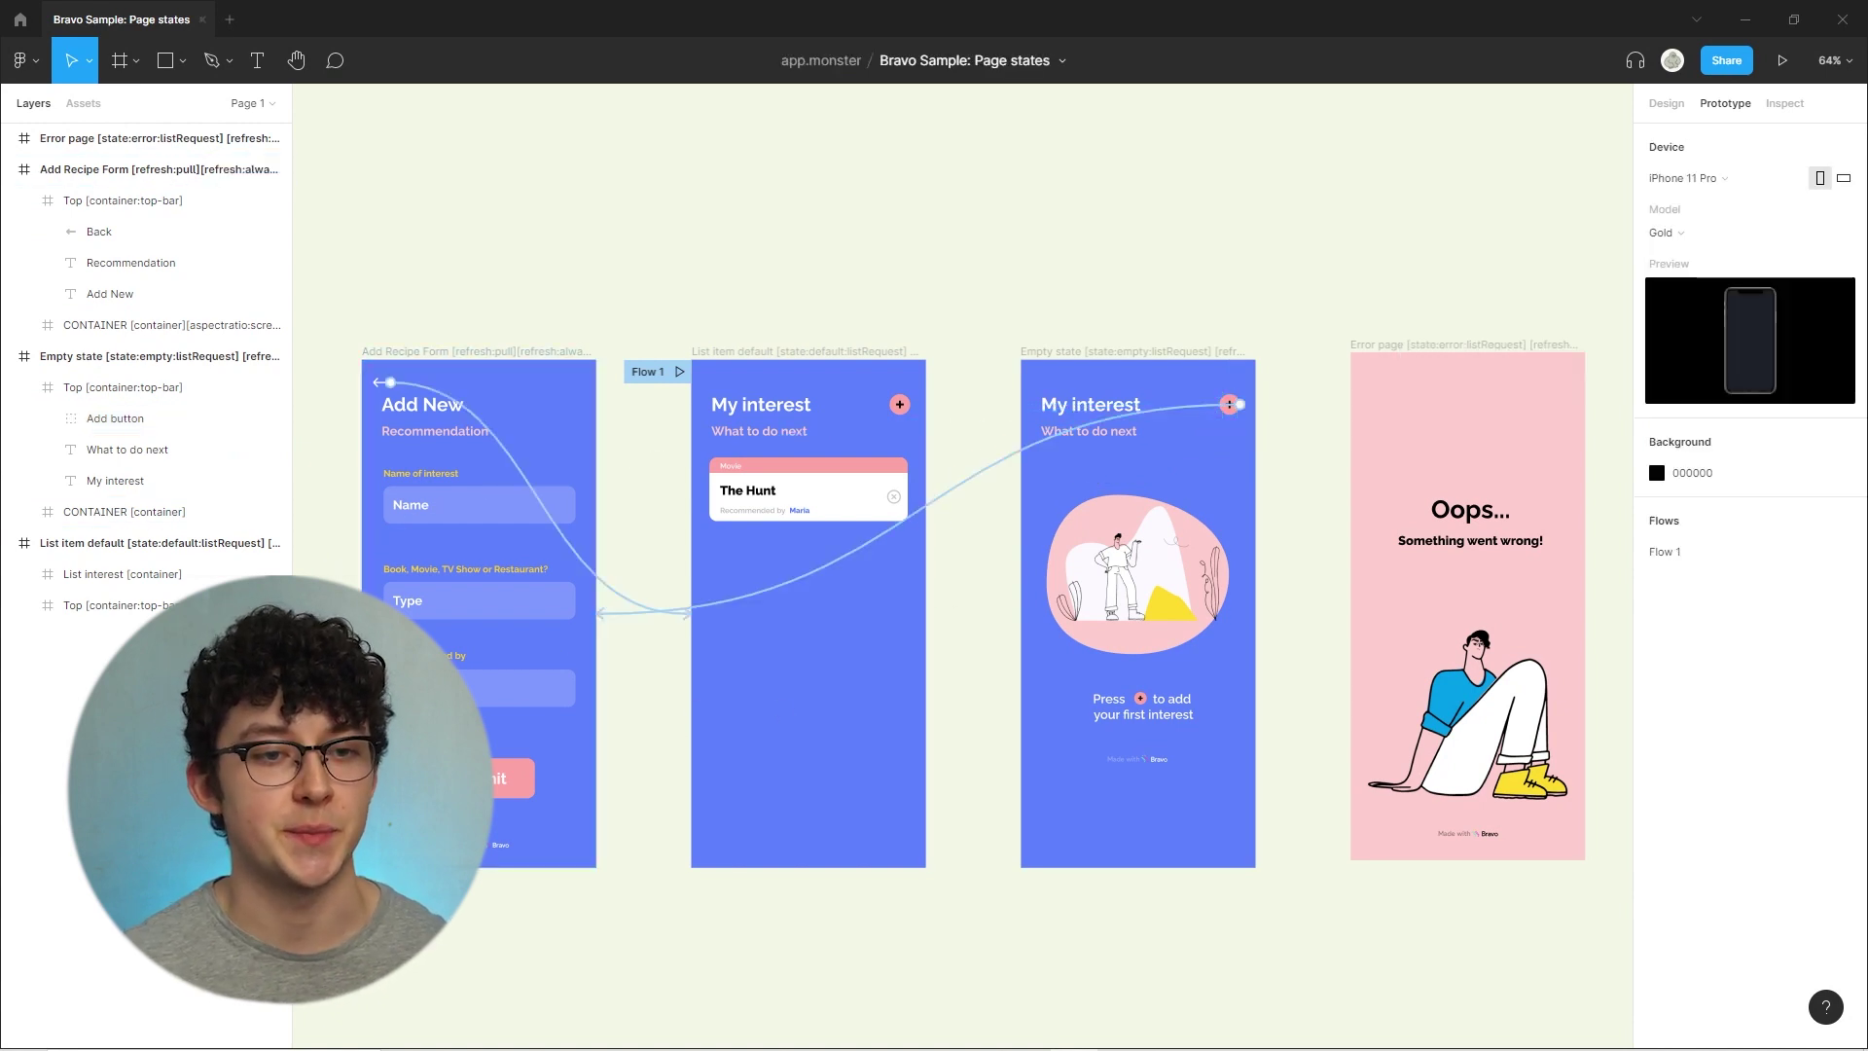
Pan the canvas to centre the Error page
scroll(1186, 508, "right", 5)
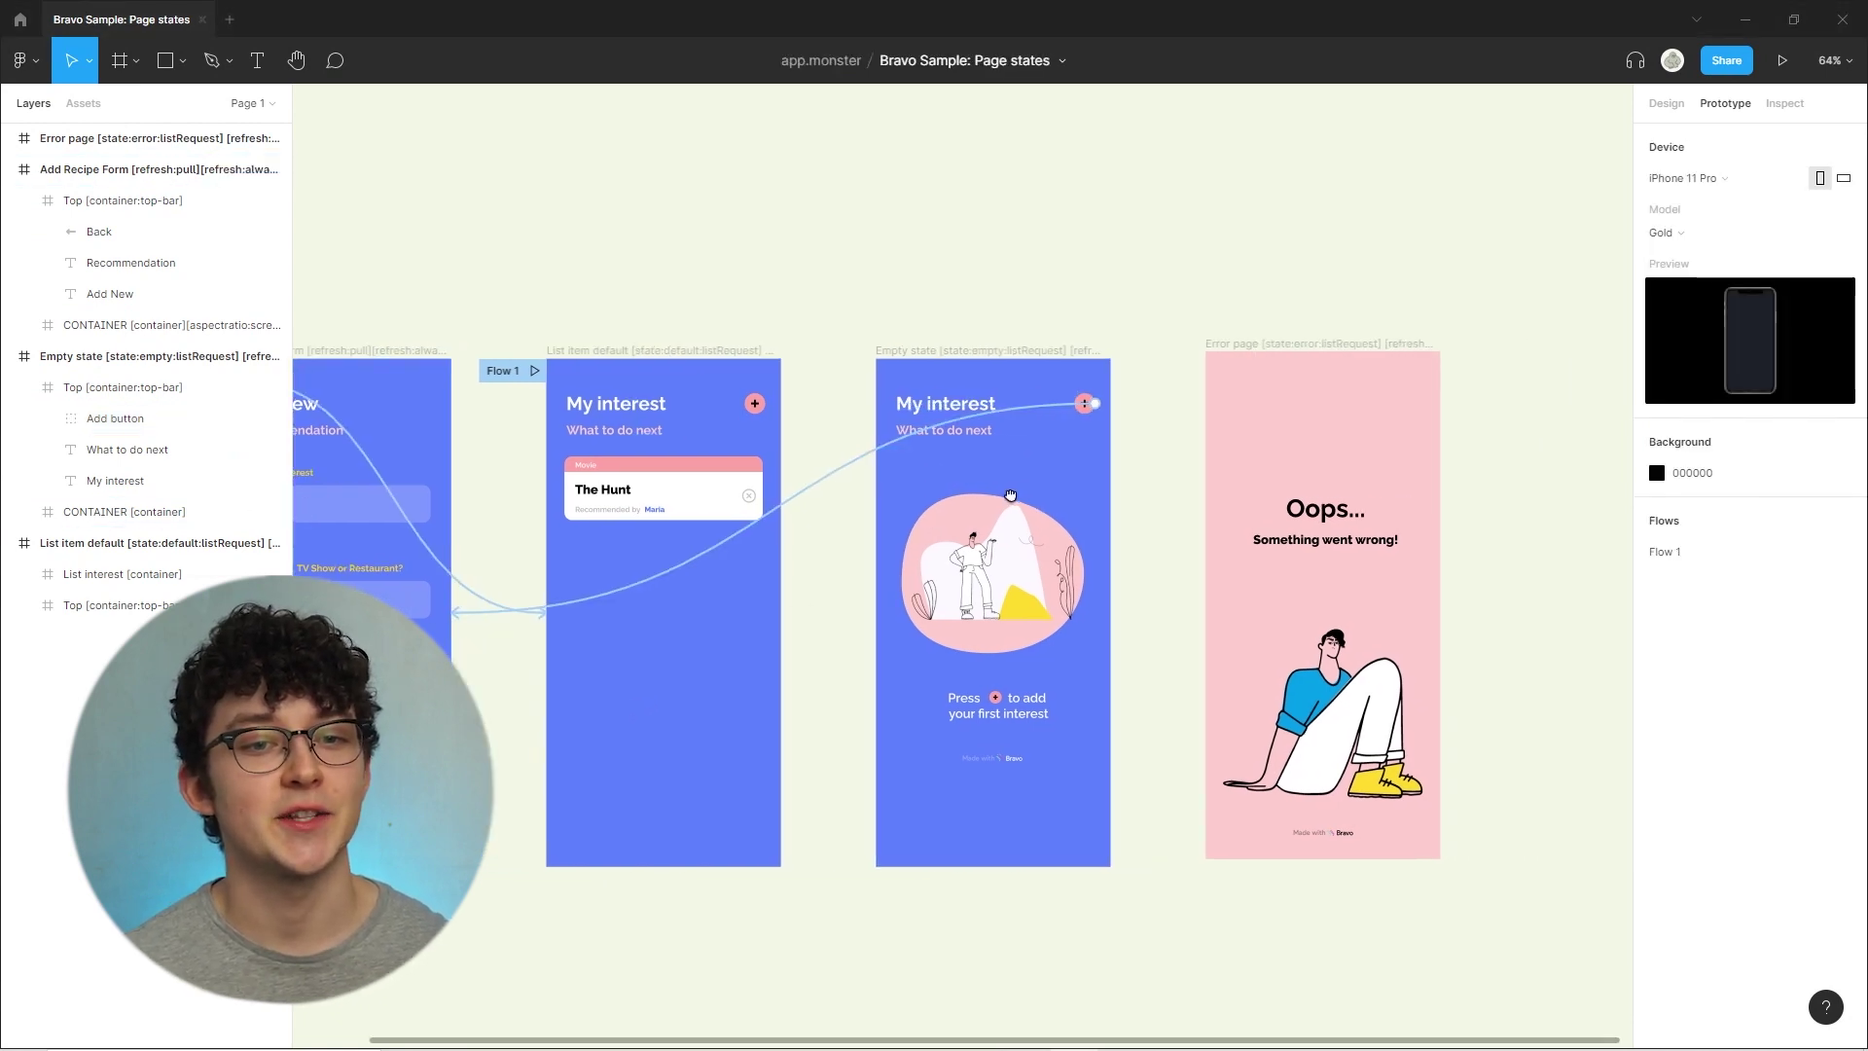
scroll(1185, 508, "up", 5)
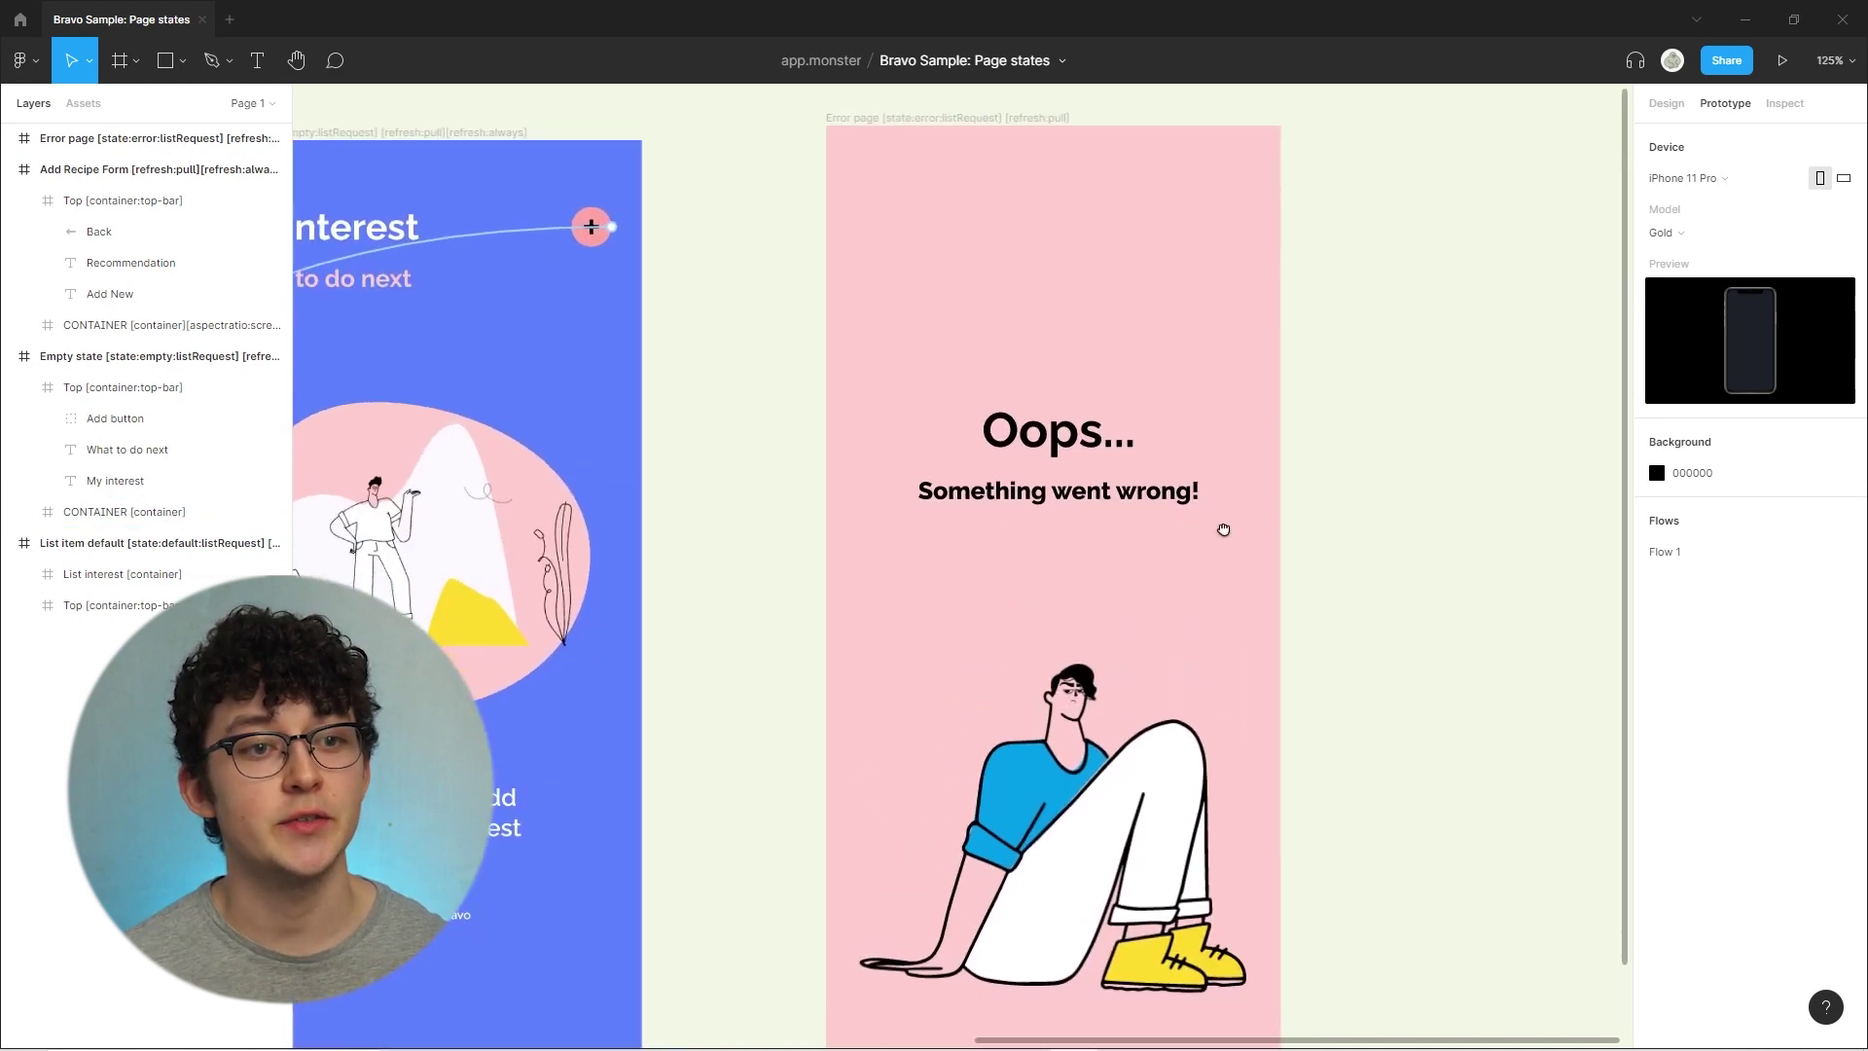
left_click_drag(1191, 510, 1172, 515)
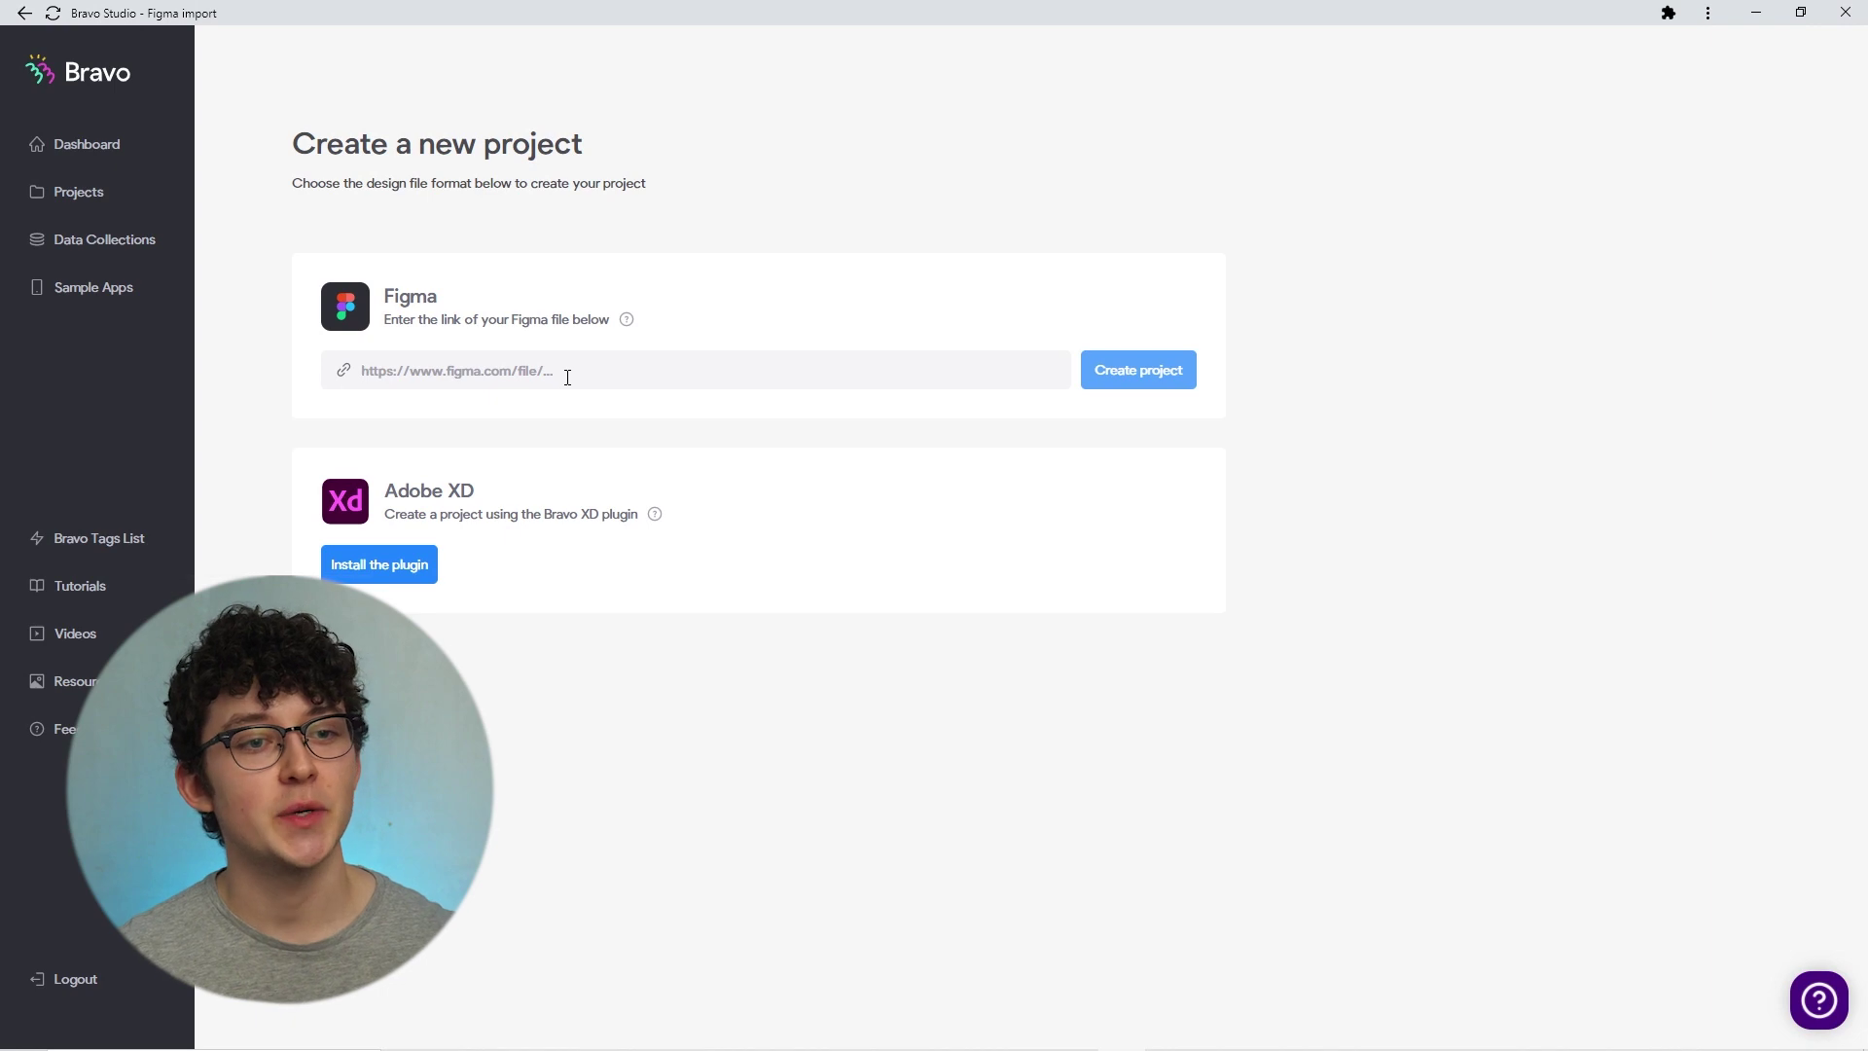
Create a Bravo project from the pasted Bravo Sample: Page states Figma link
type("https://www.figma.com/file/M6AeXIWWpK2HAbL87z2Y6n/Bravo-Sample%3A-Page-states?node-id=0%3A1")
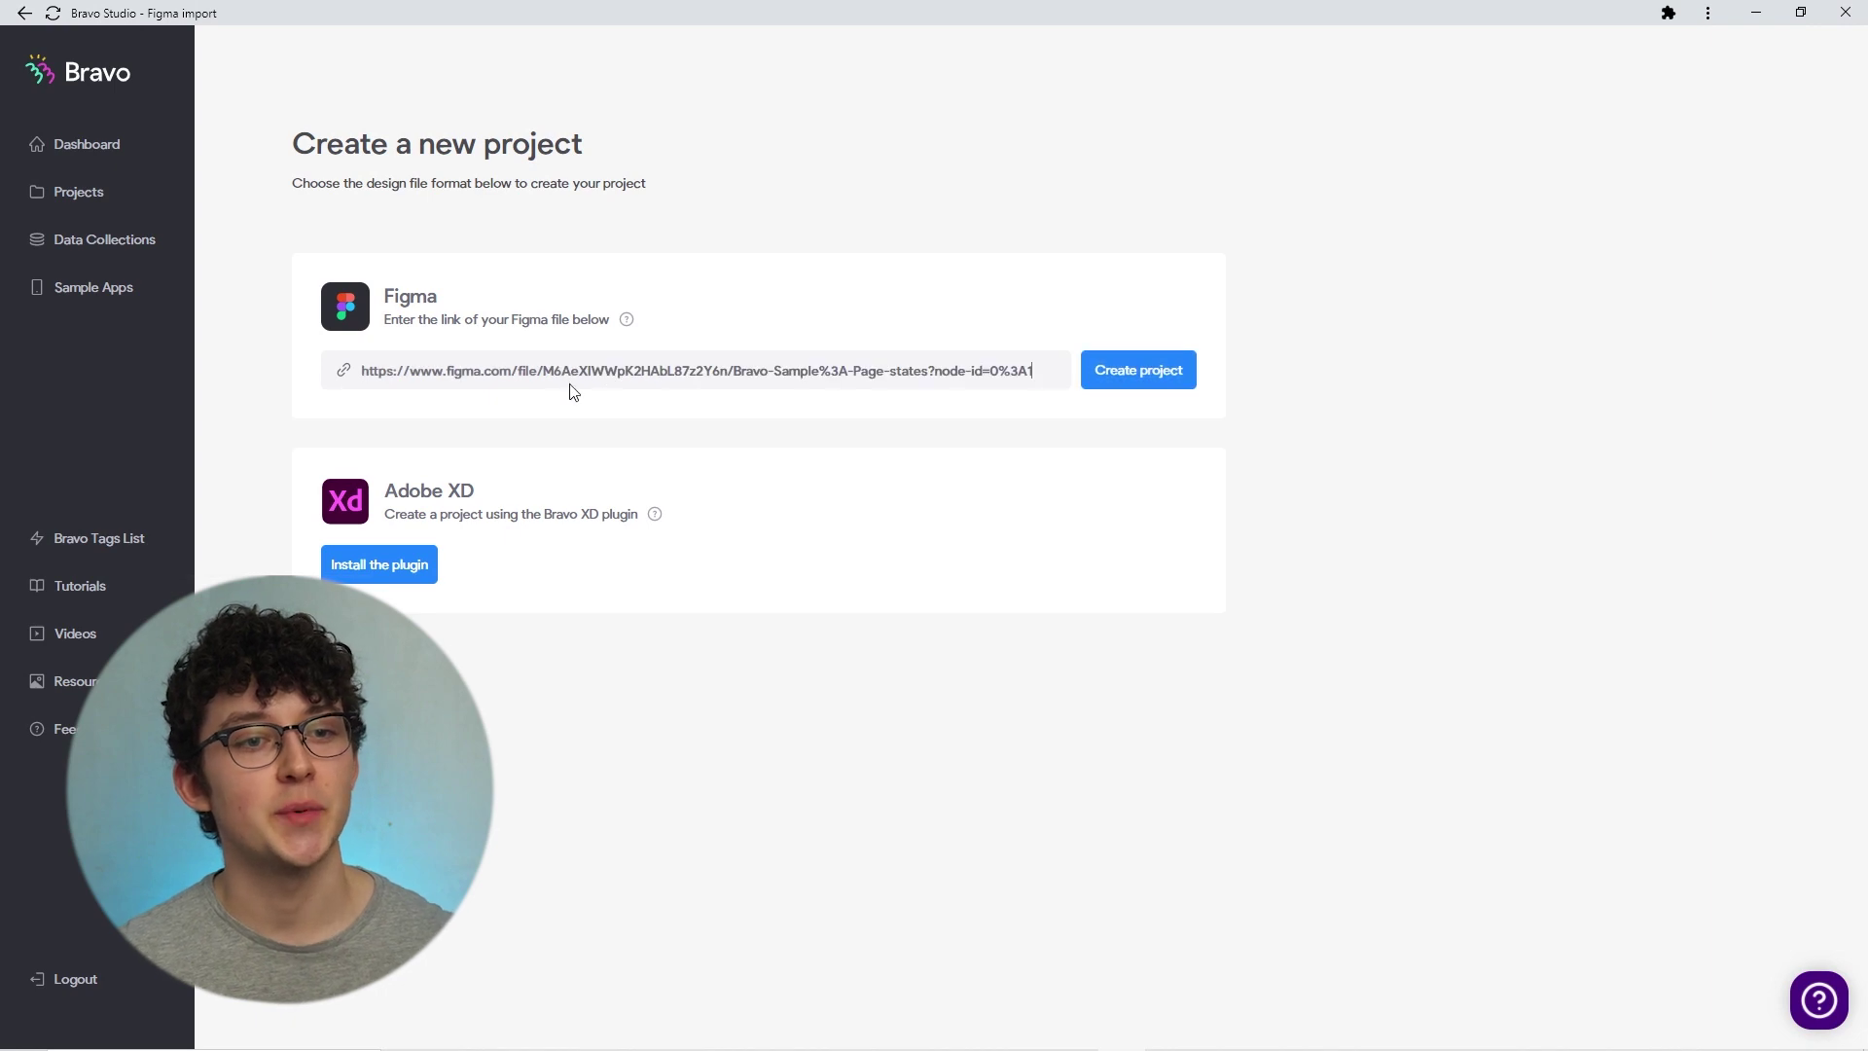
left_click(1185, 375)
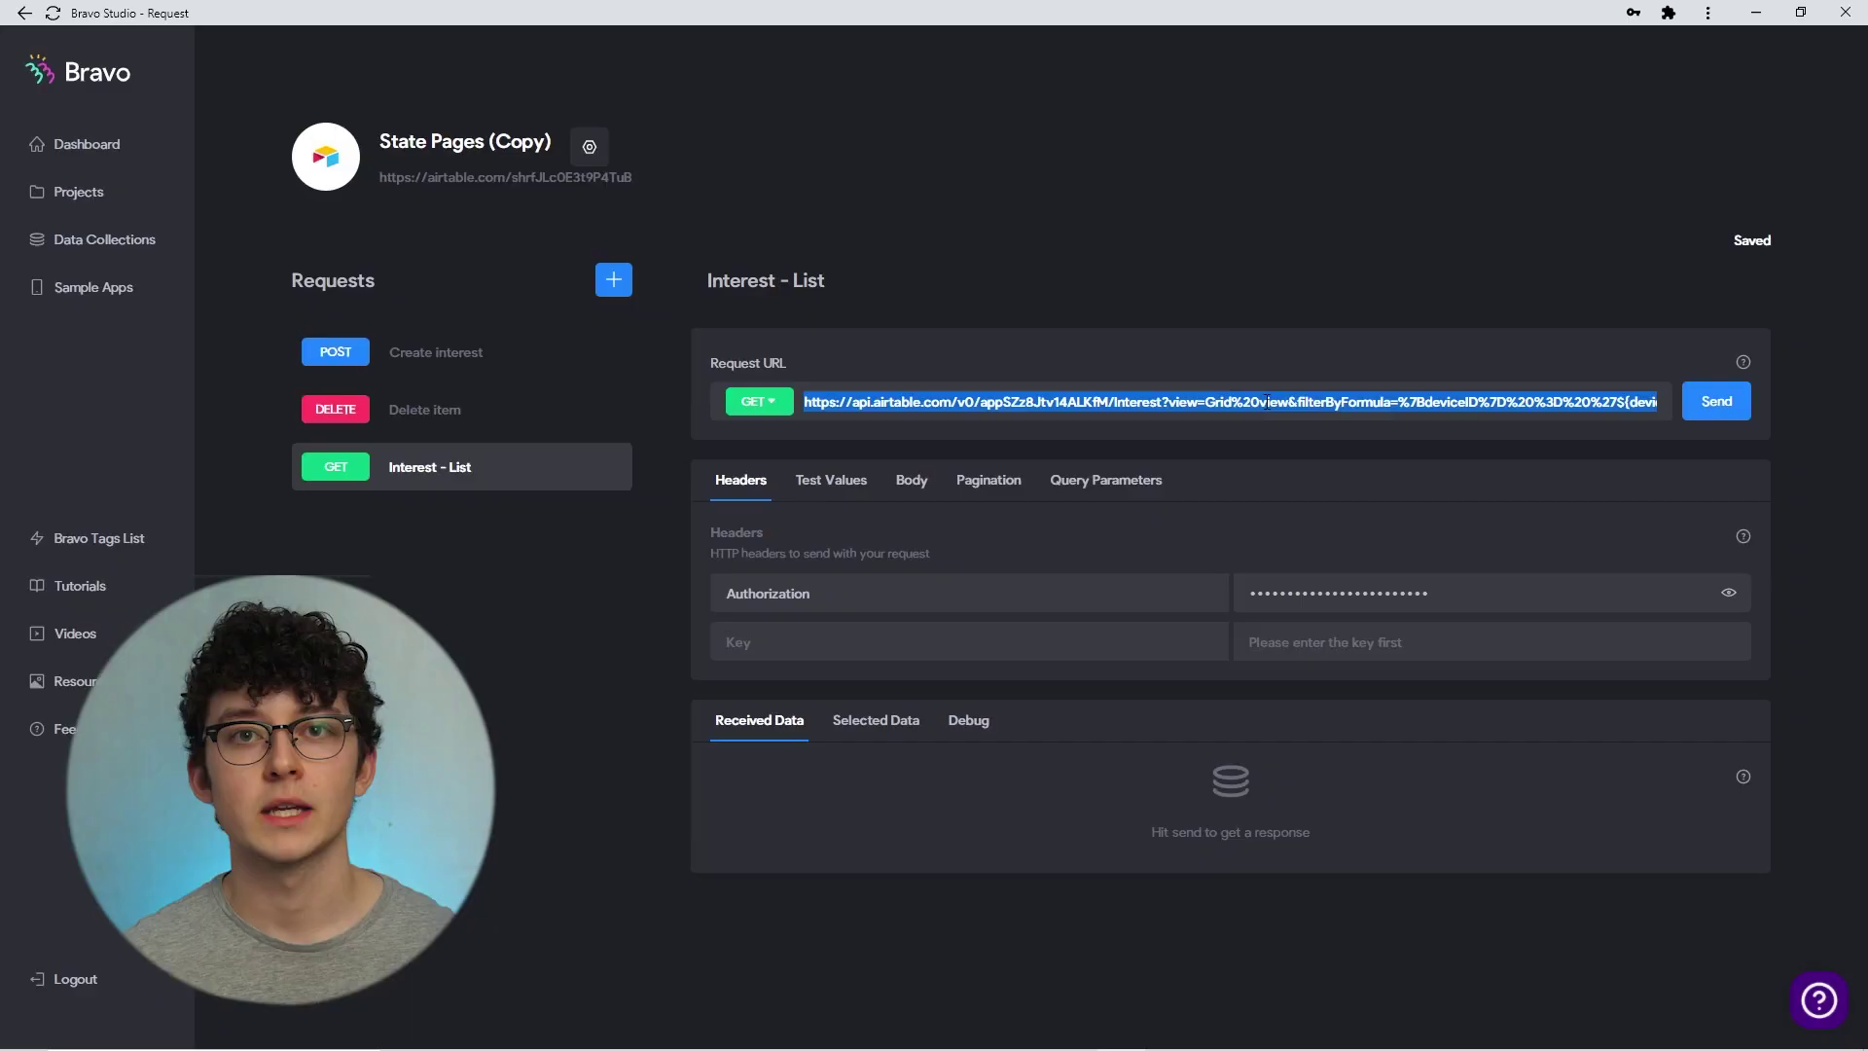
Change the Interest - List request URL to httpstat.us/500 and send it
type("httpstat.us/")
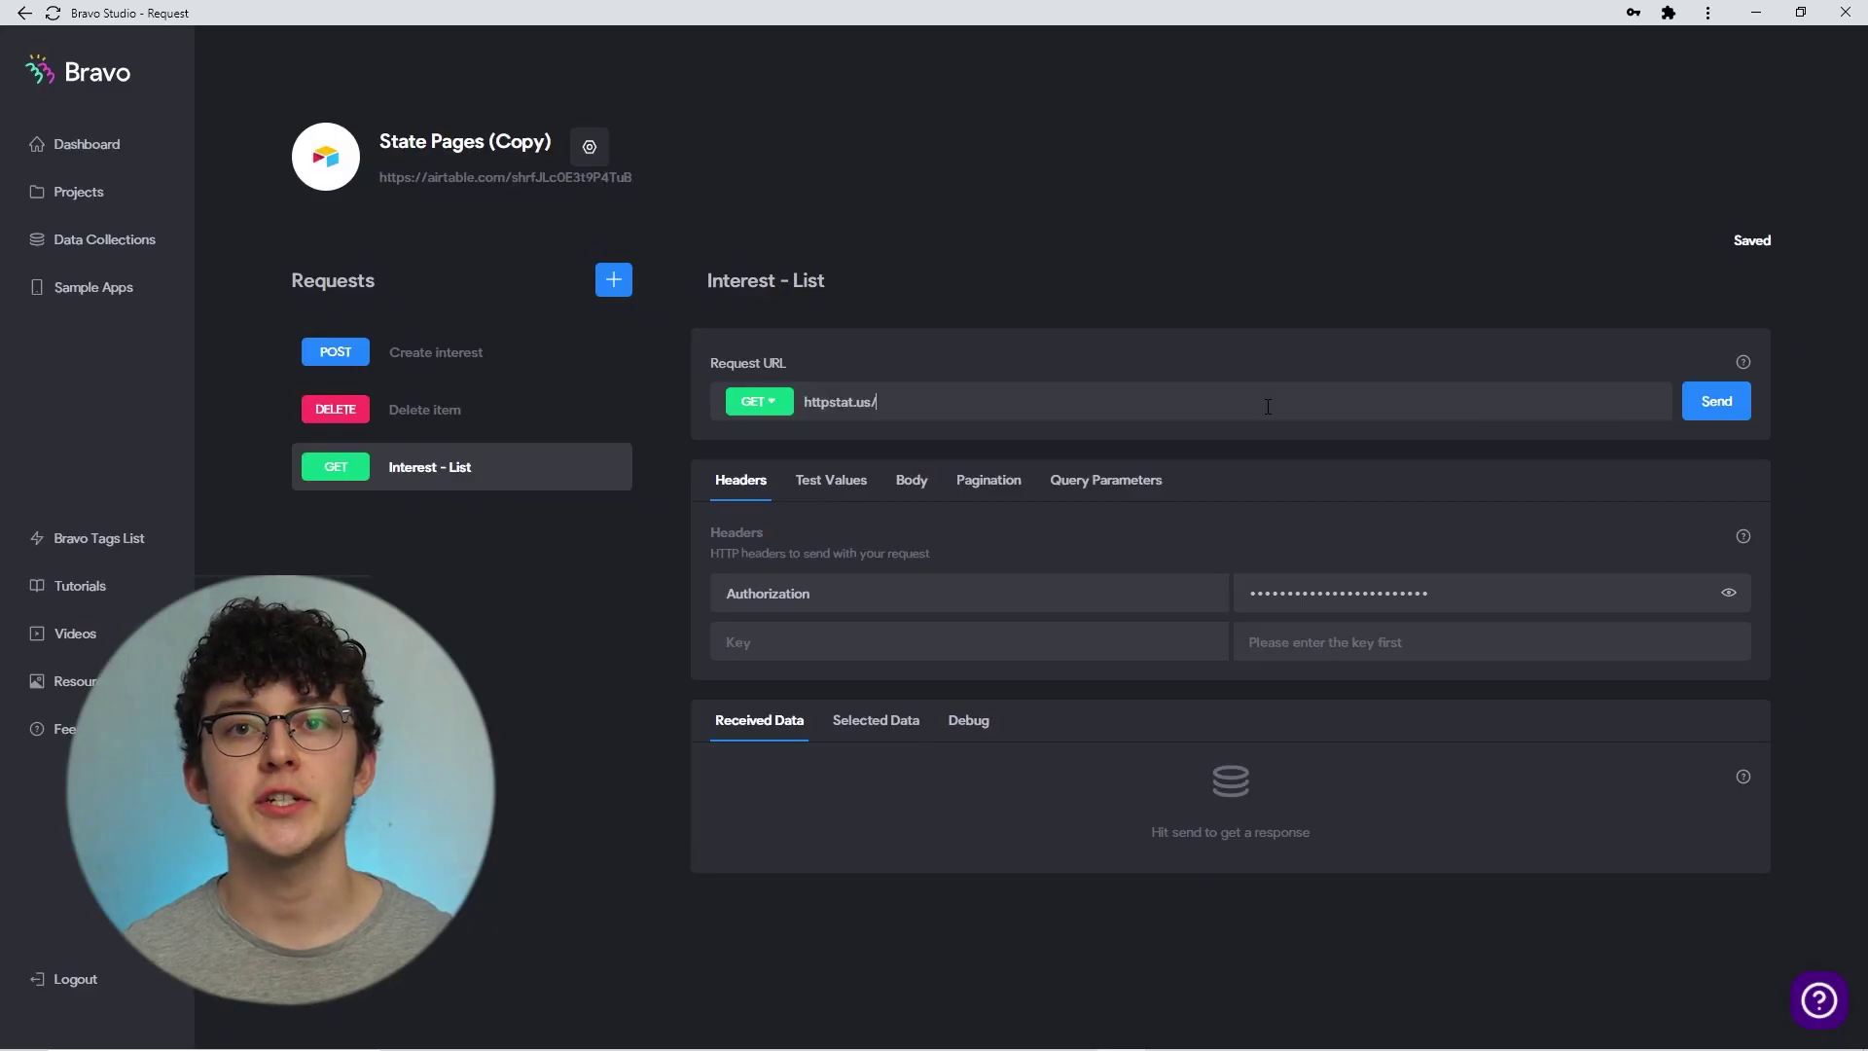
type("00")
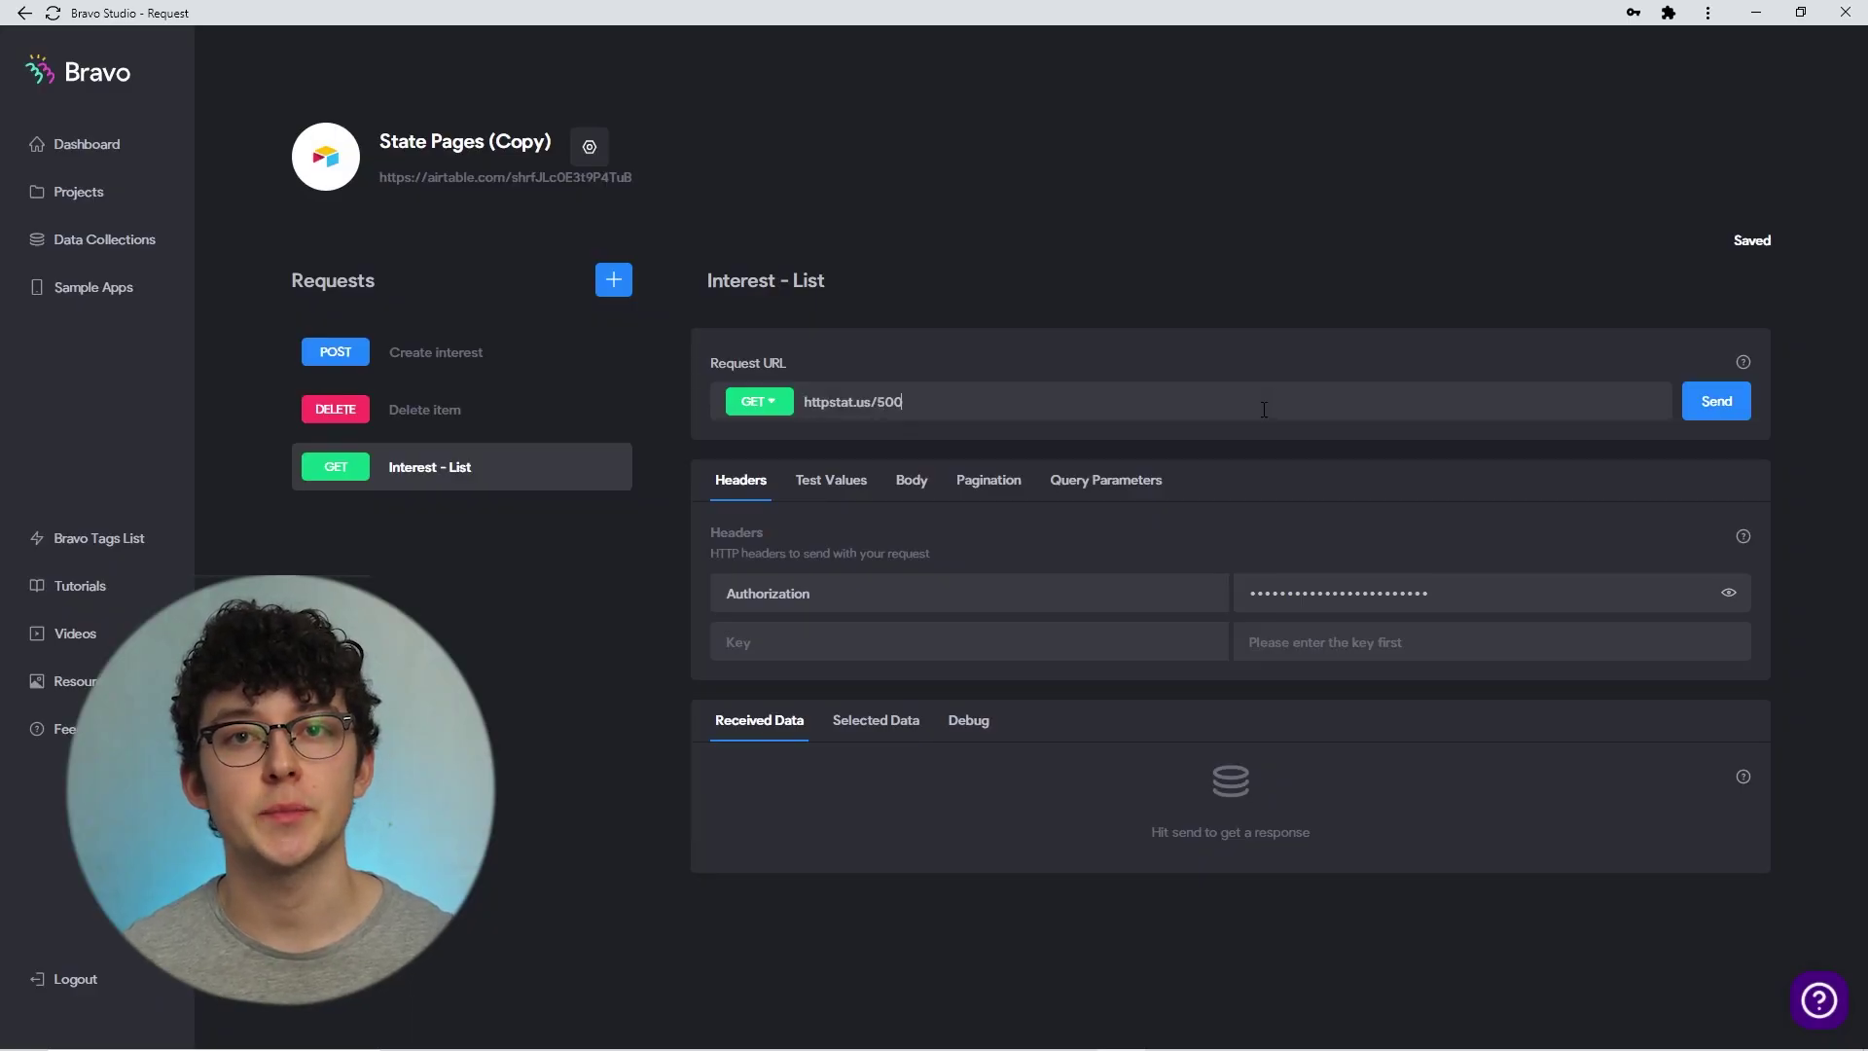
left_click(1703, 407)
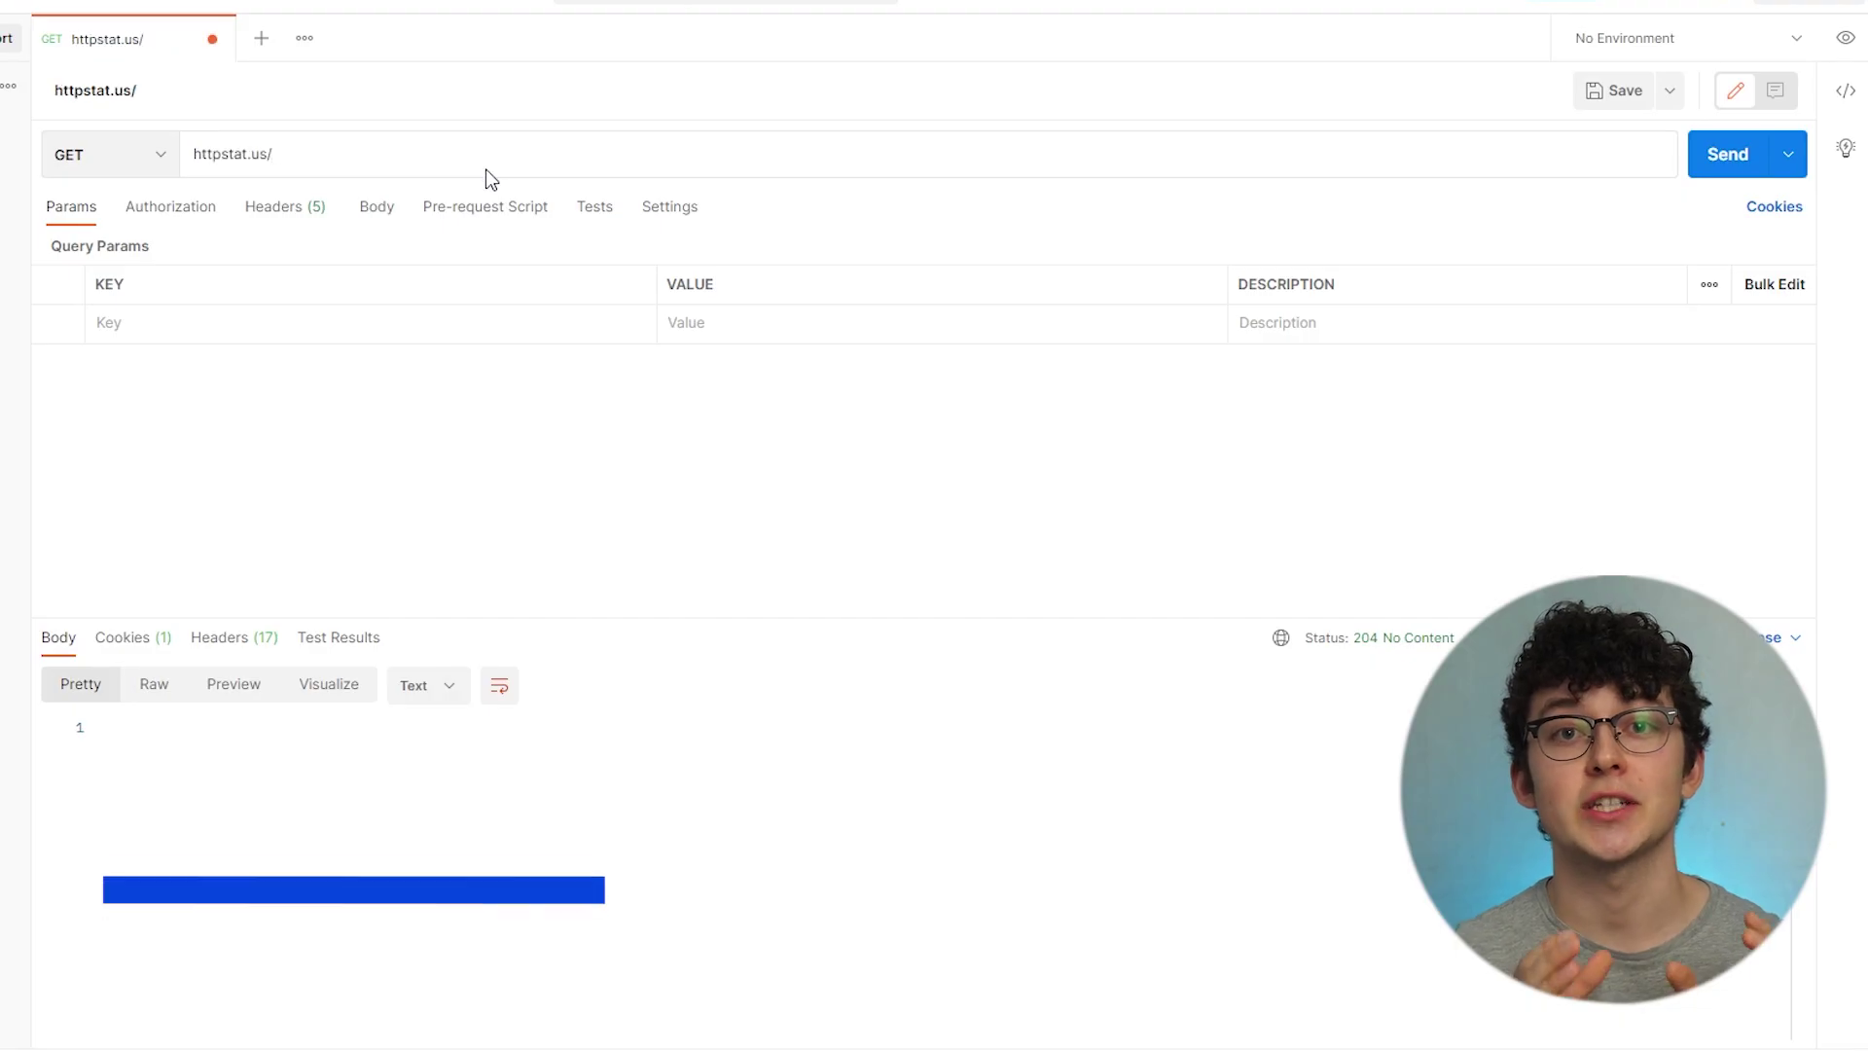
Send a Postman GET request to httpstat.us/204
type("204")
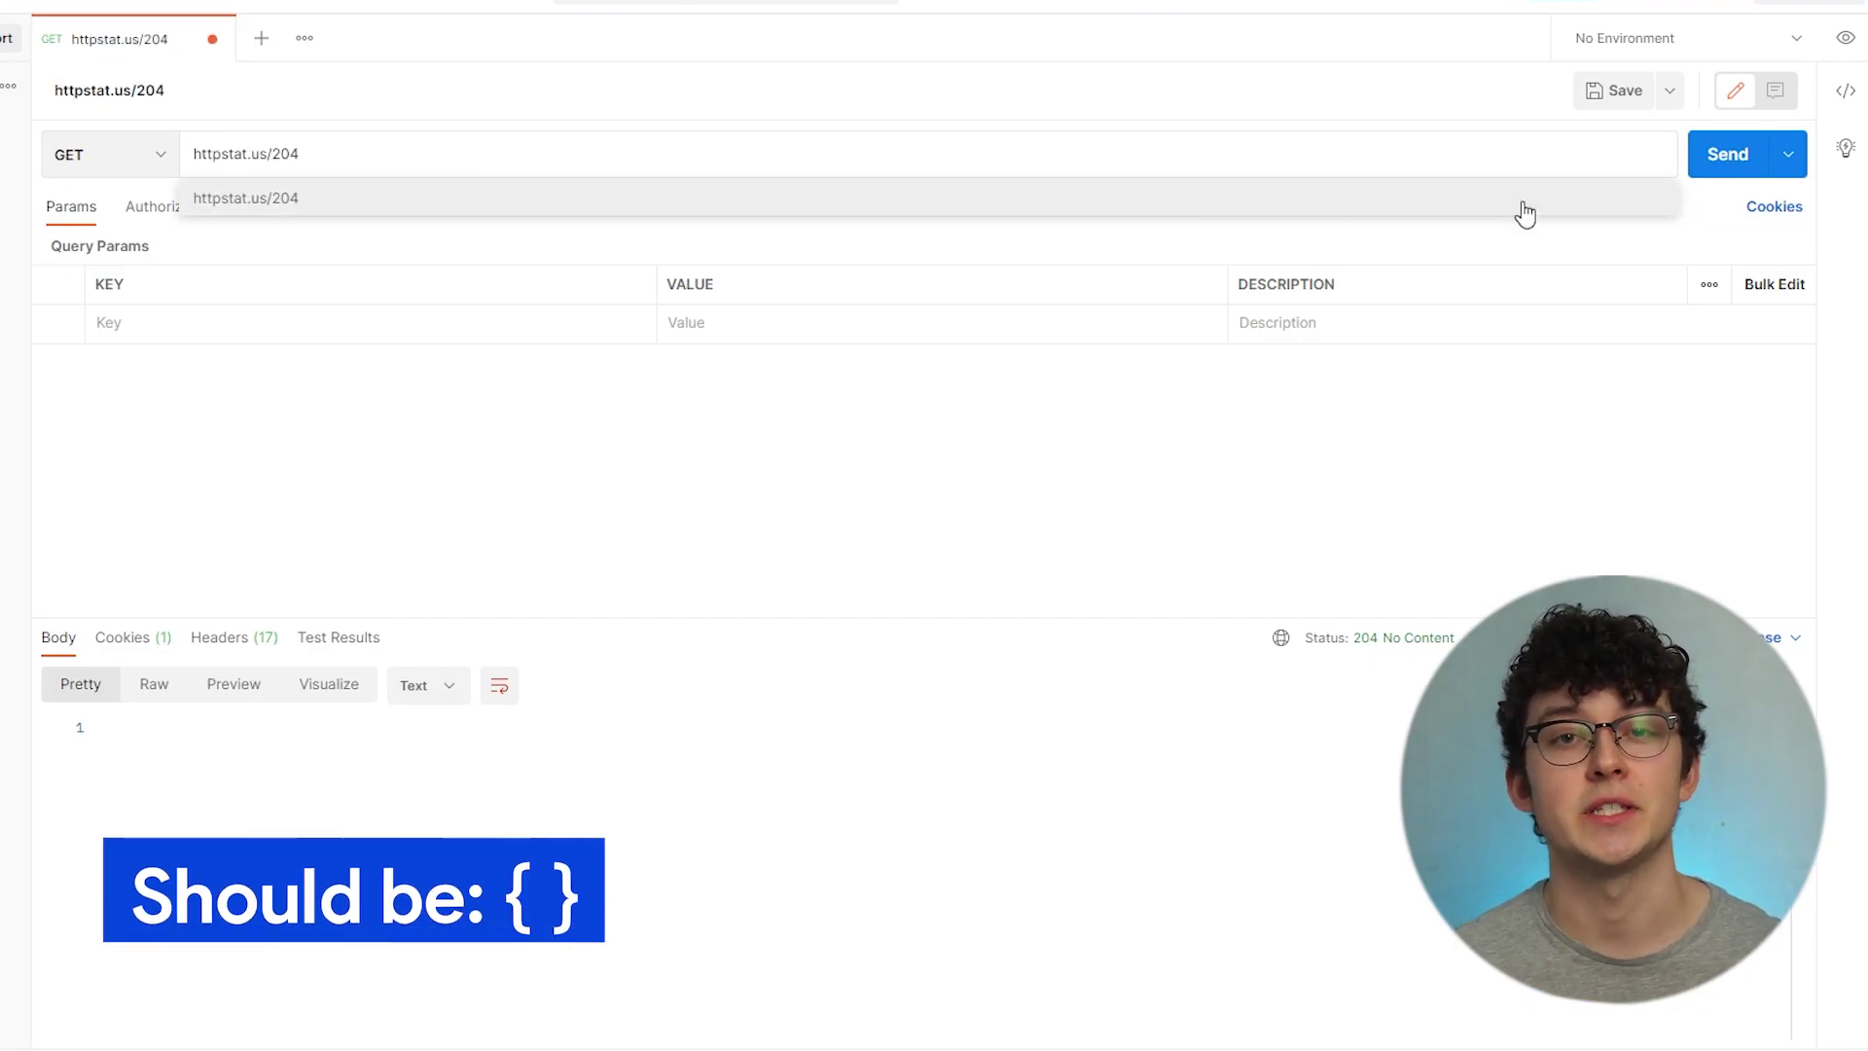
left_click(1705, 165)
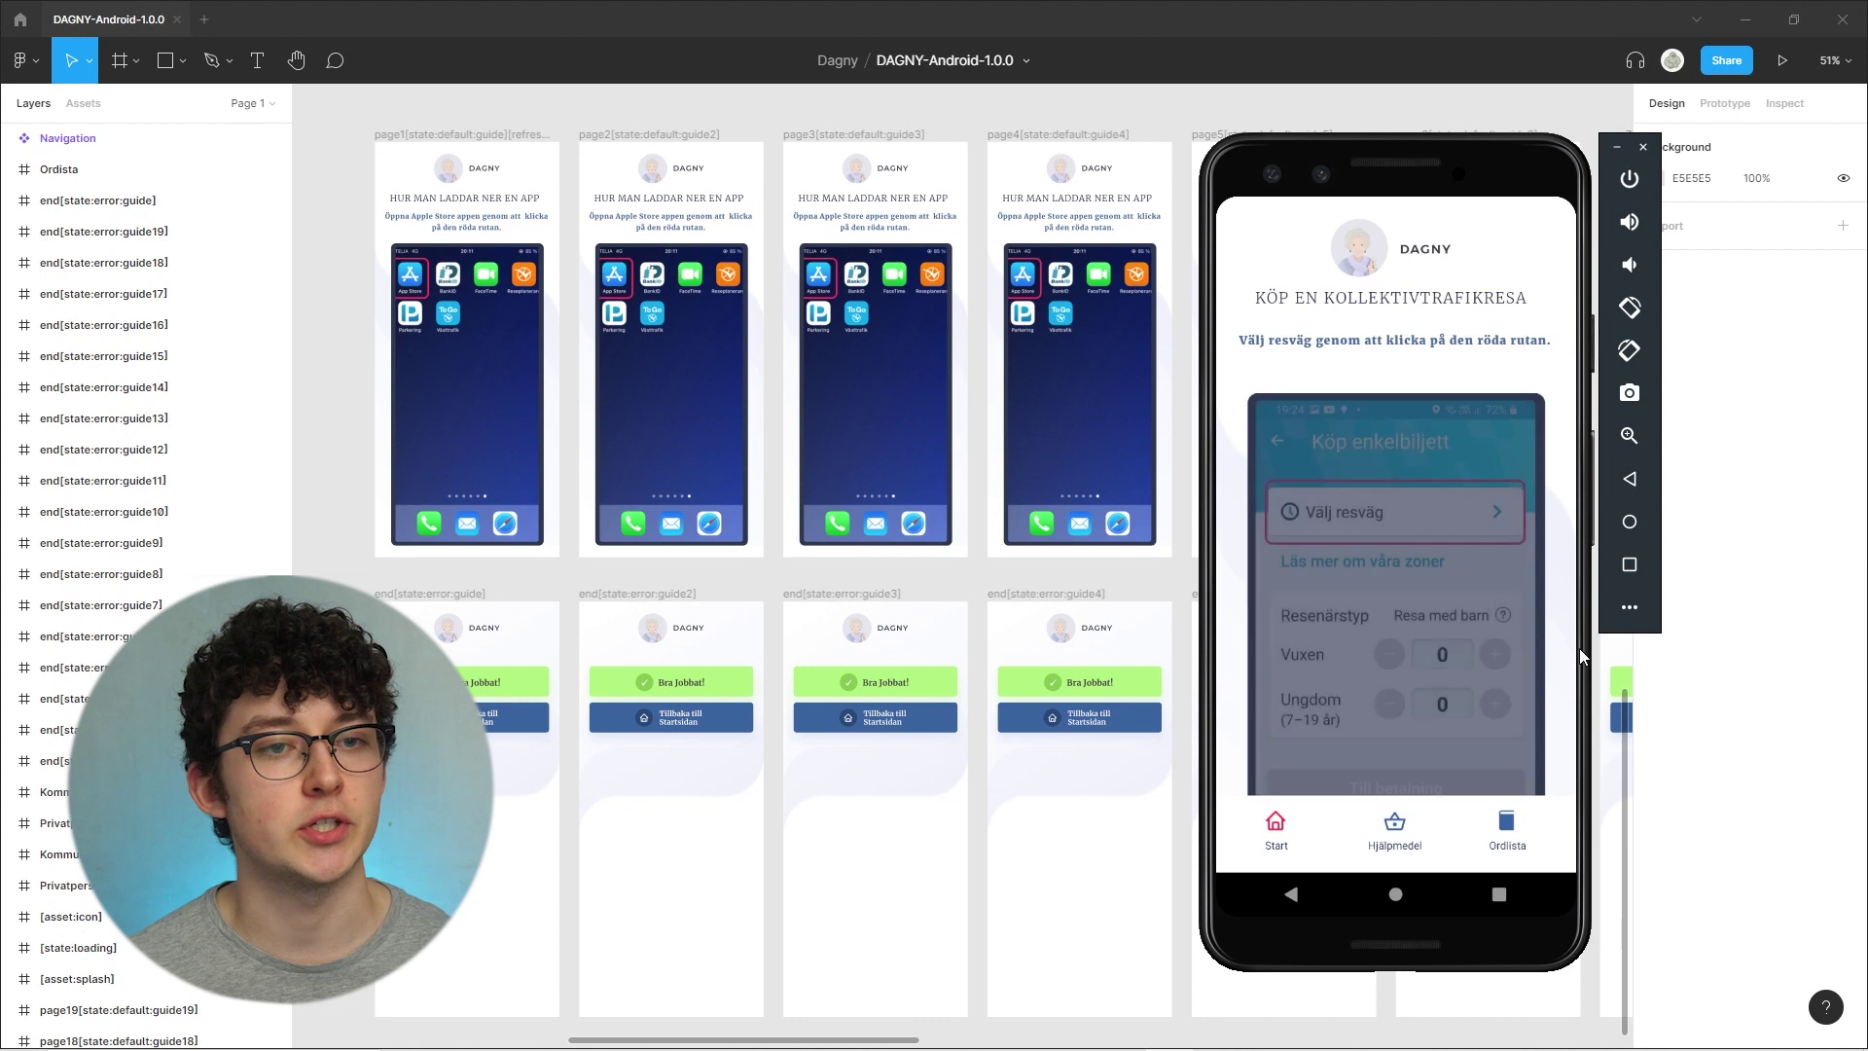
Tap through the guide to the Bra Jobbat! screen, then return to the start page
left_click(1427, 534)
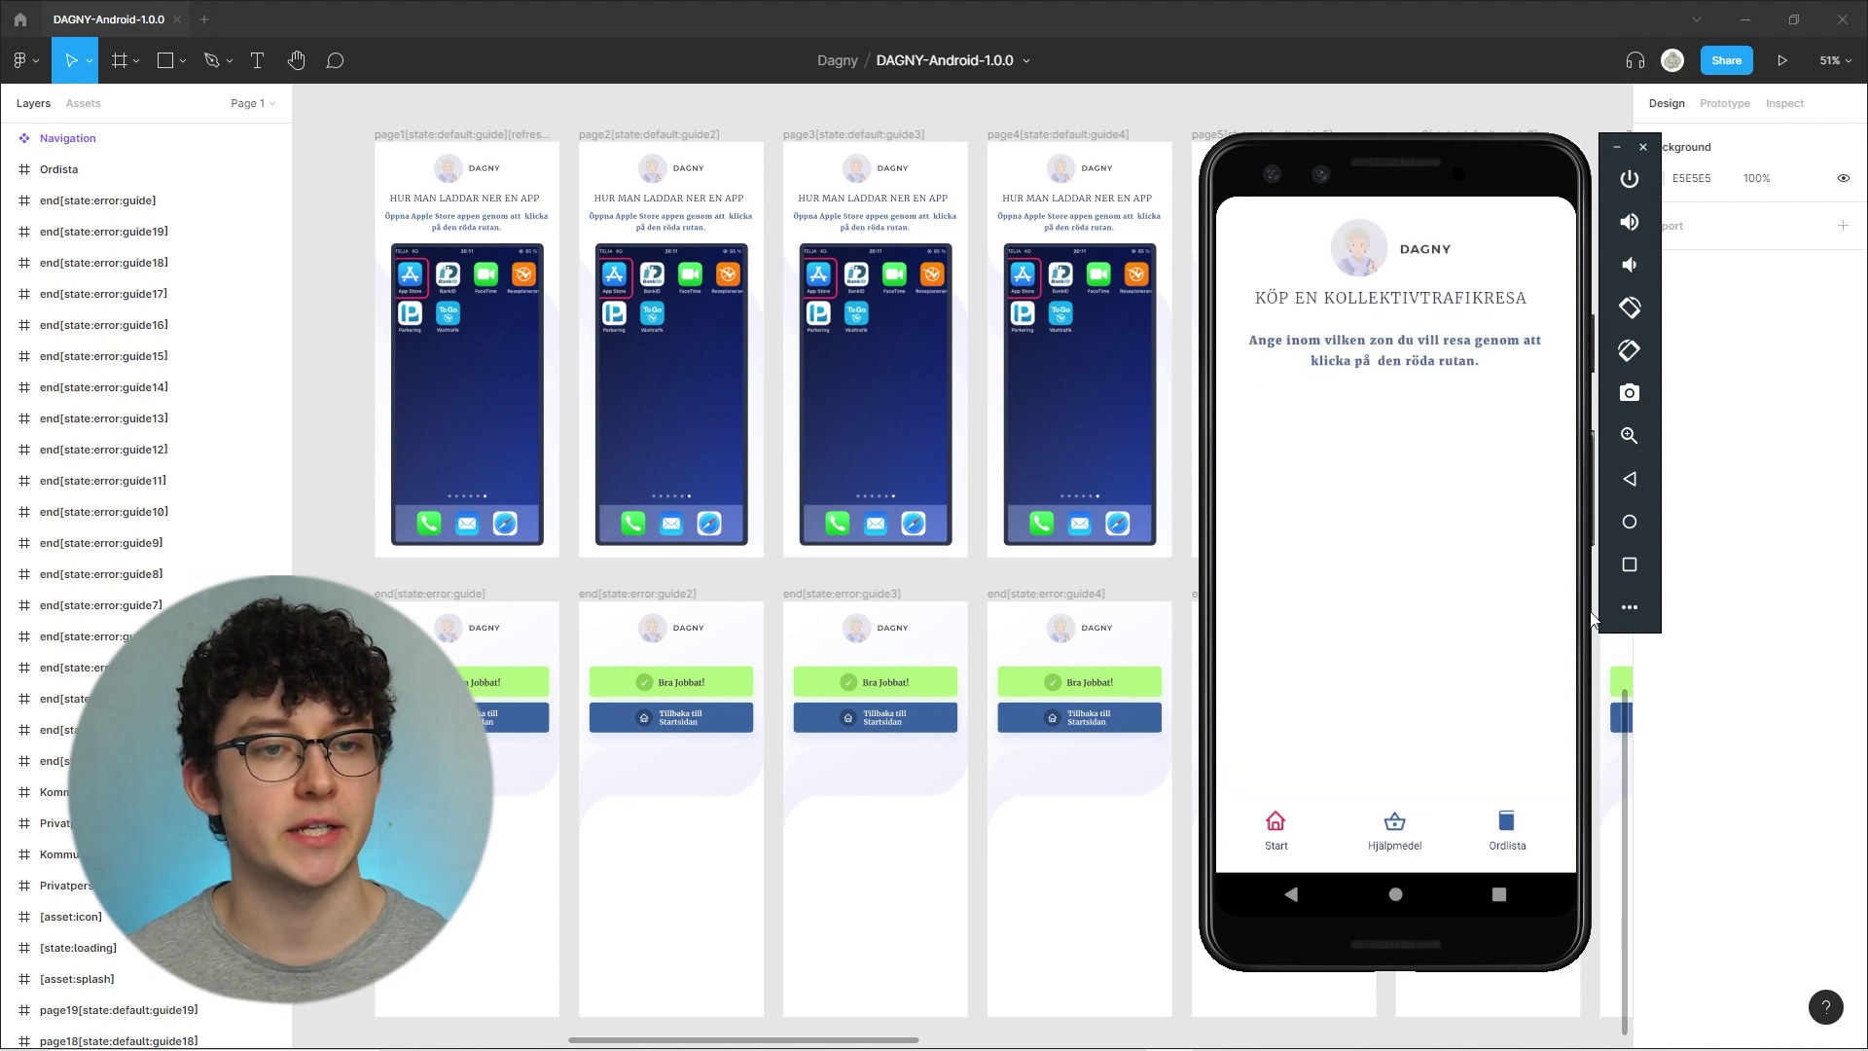
left_click(1475, 628)
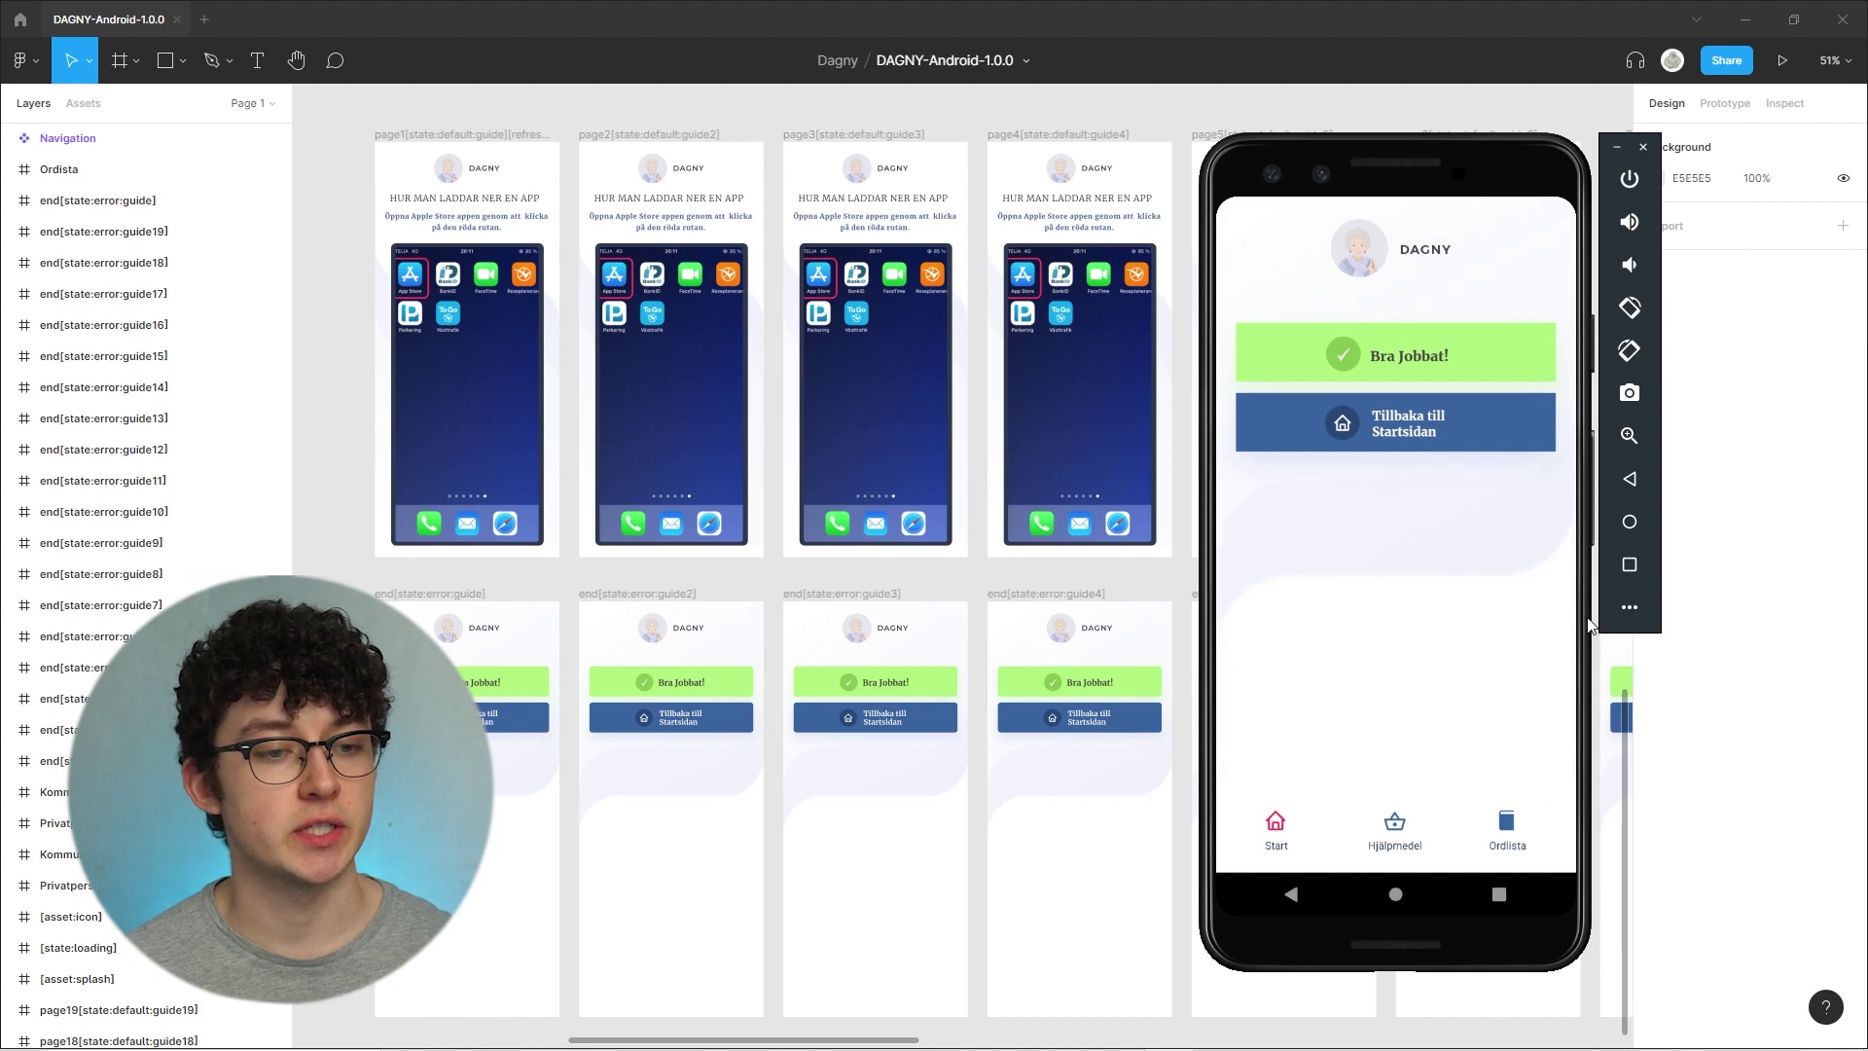
left_click(1431, 420)
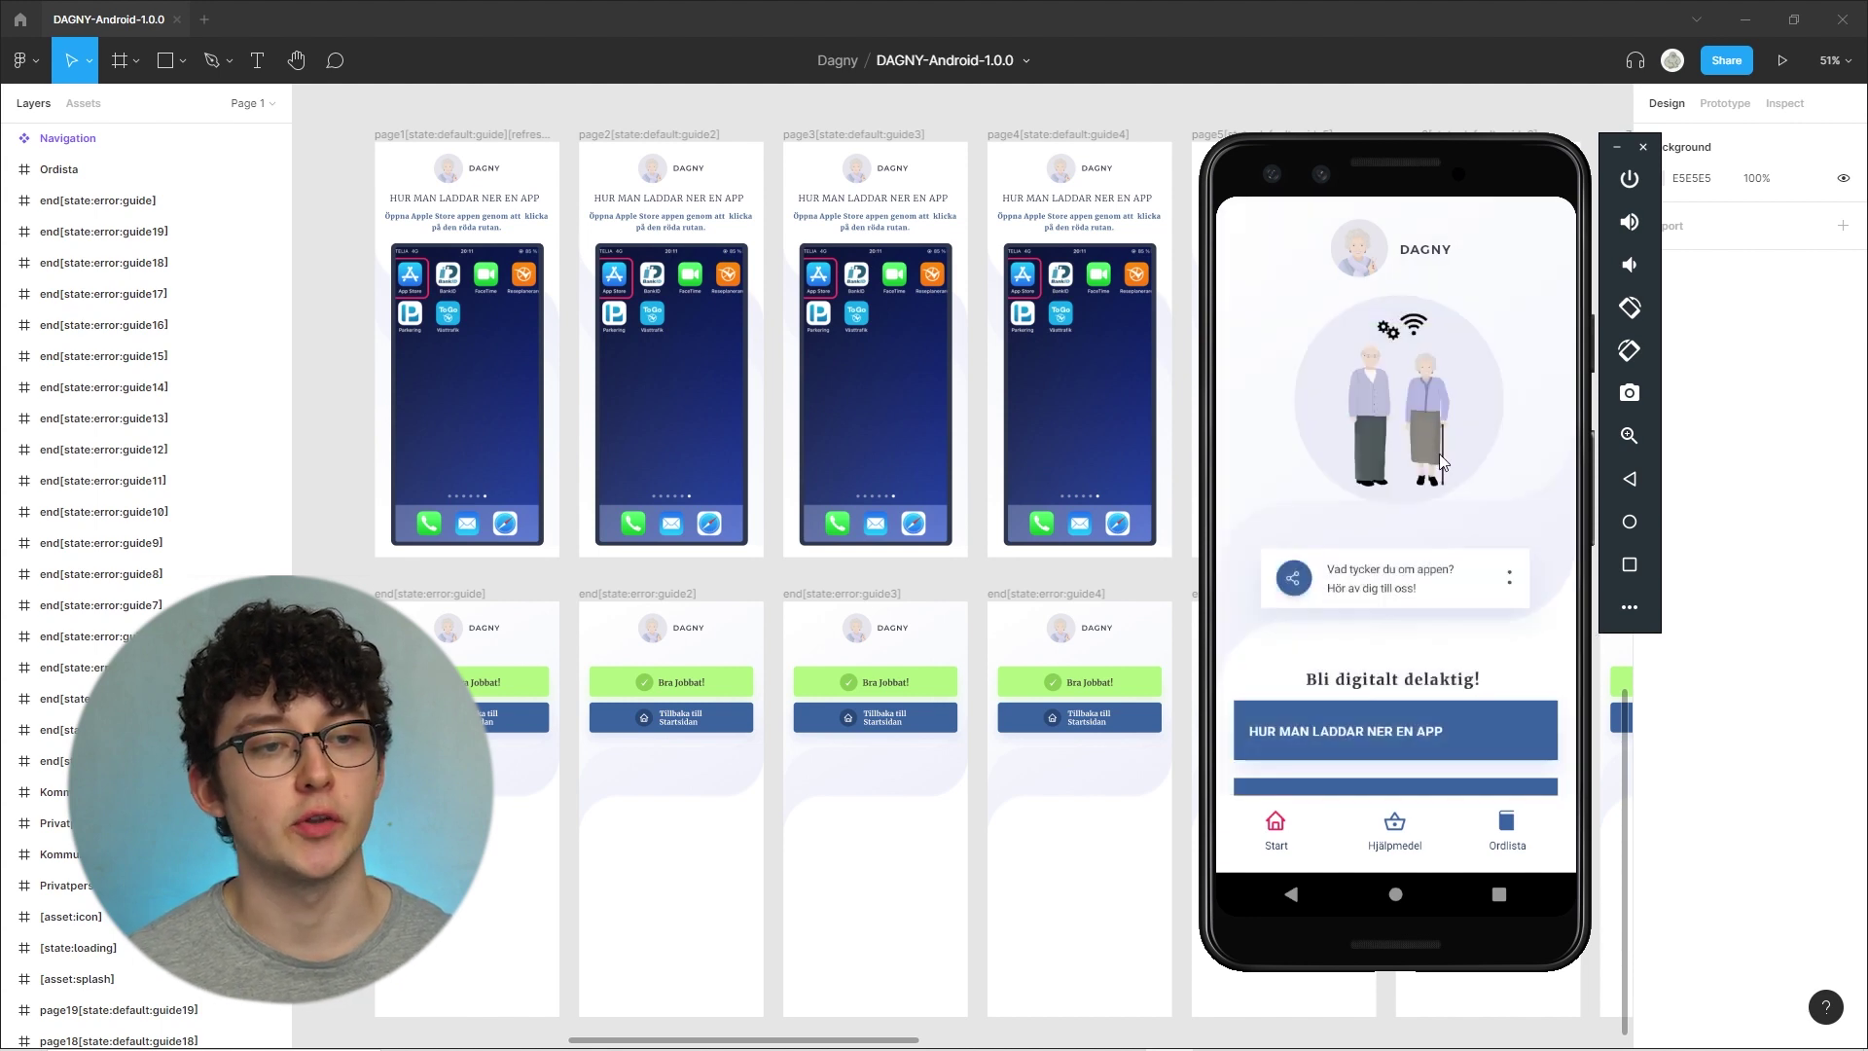
scroll(964, 555, "down", 1)
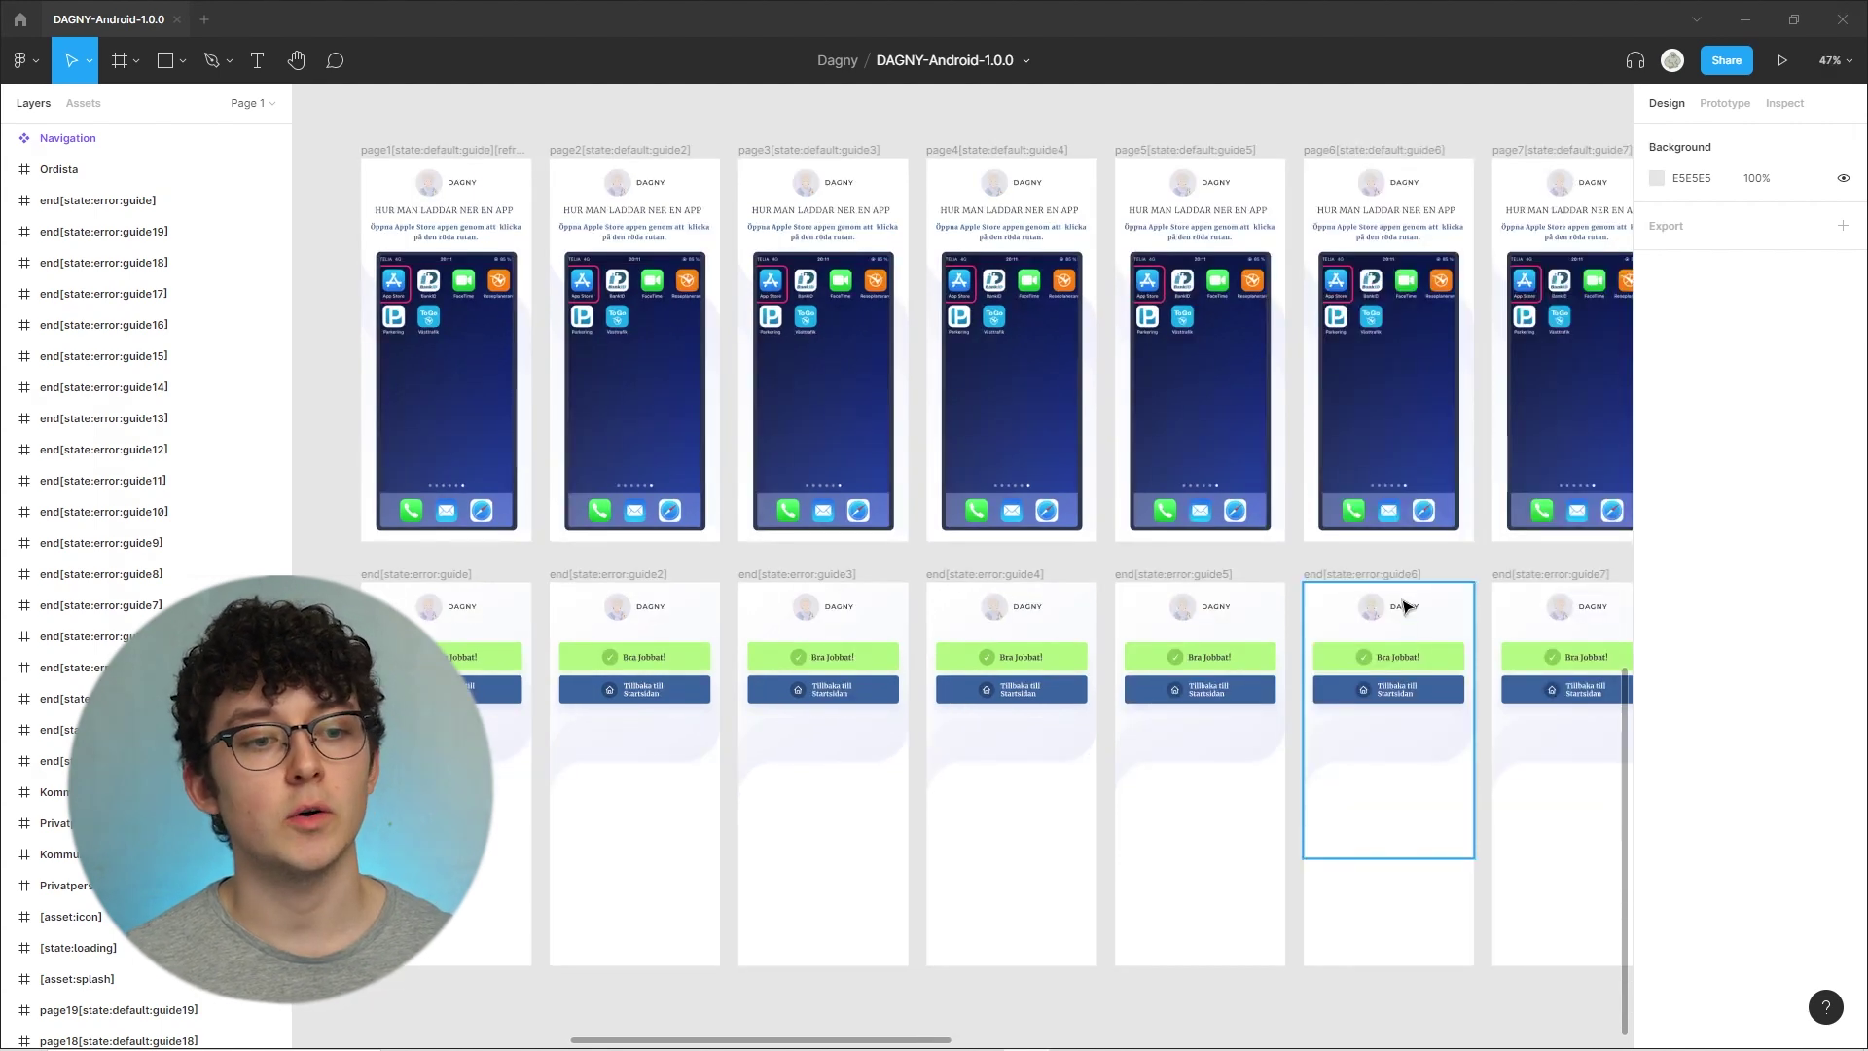
left_click_drag(1431, 555, 1085, 555)
left_click_drag(1316, 575, 1099, 443)
scroll(1197, 584, "down", 3)
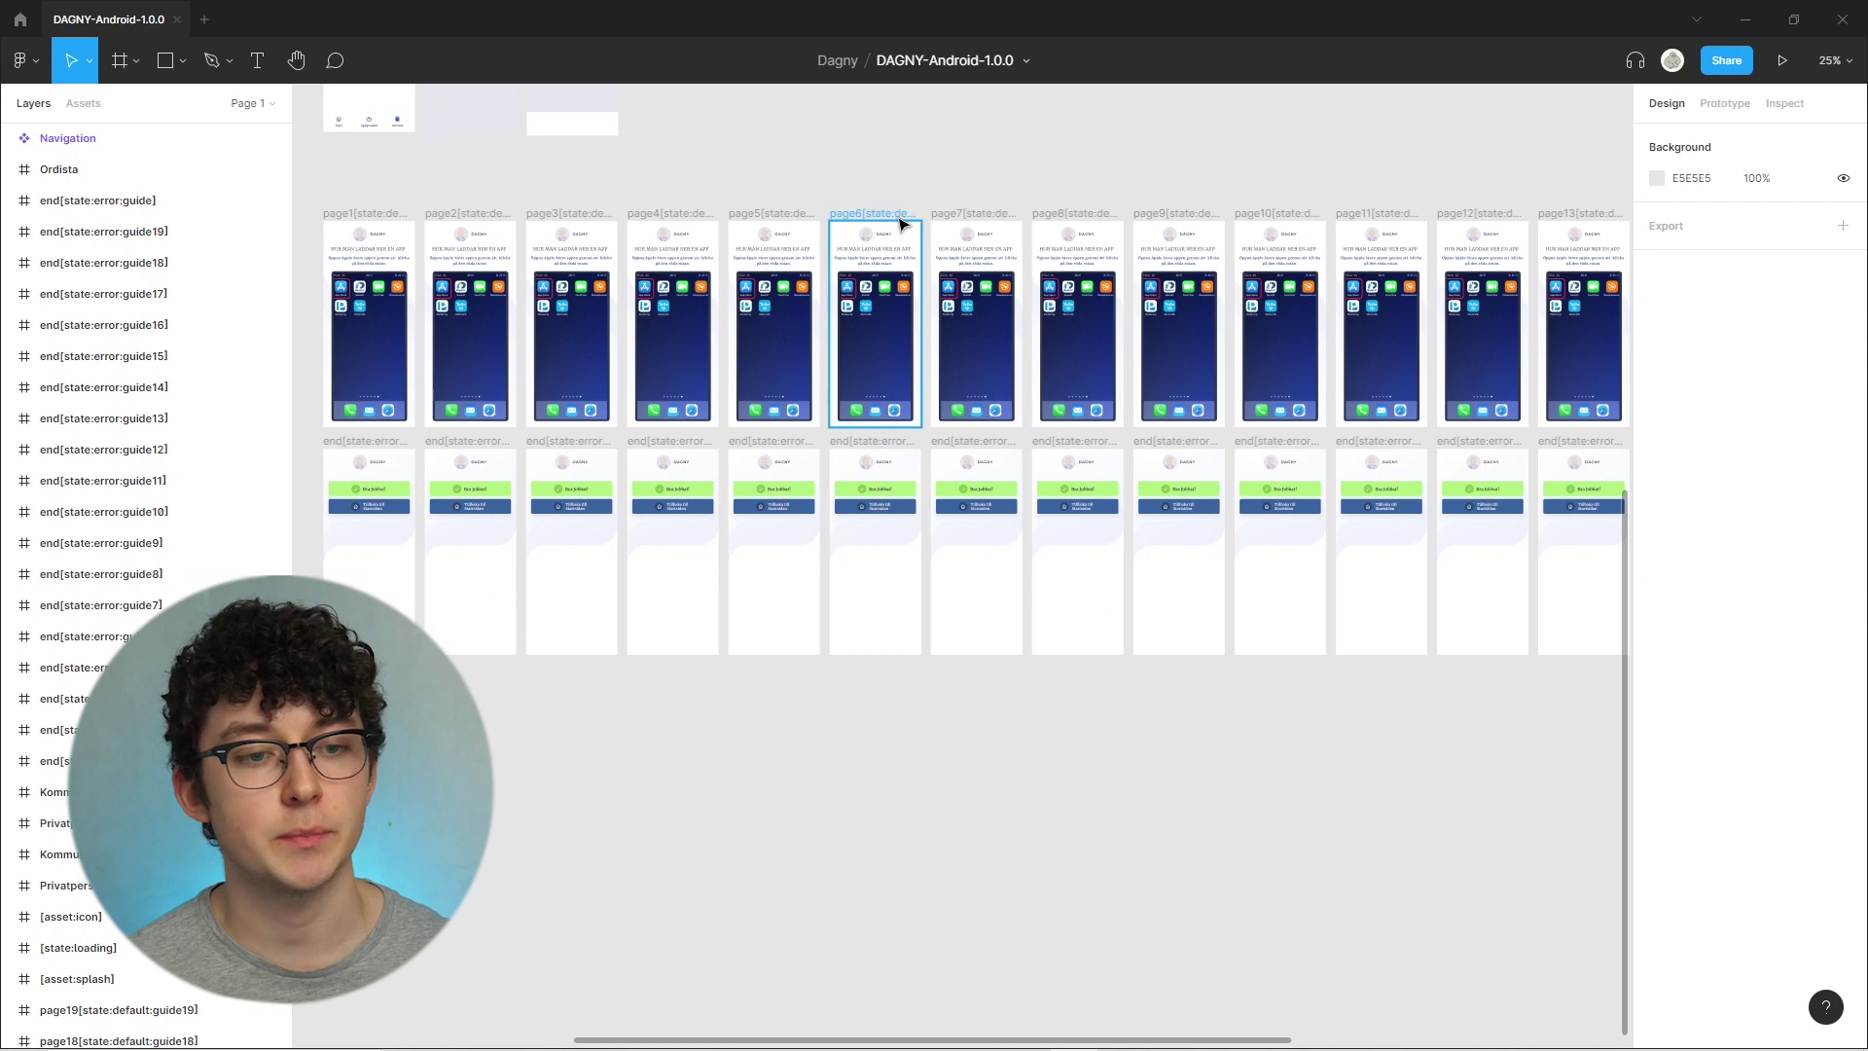
left_click_drag(1557, 375, 926, 389)
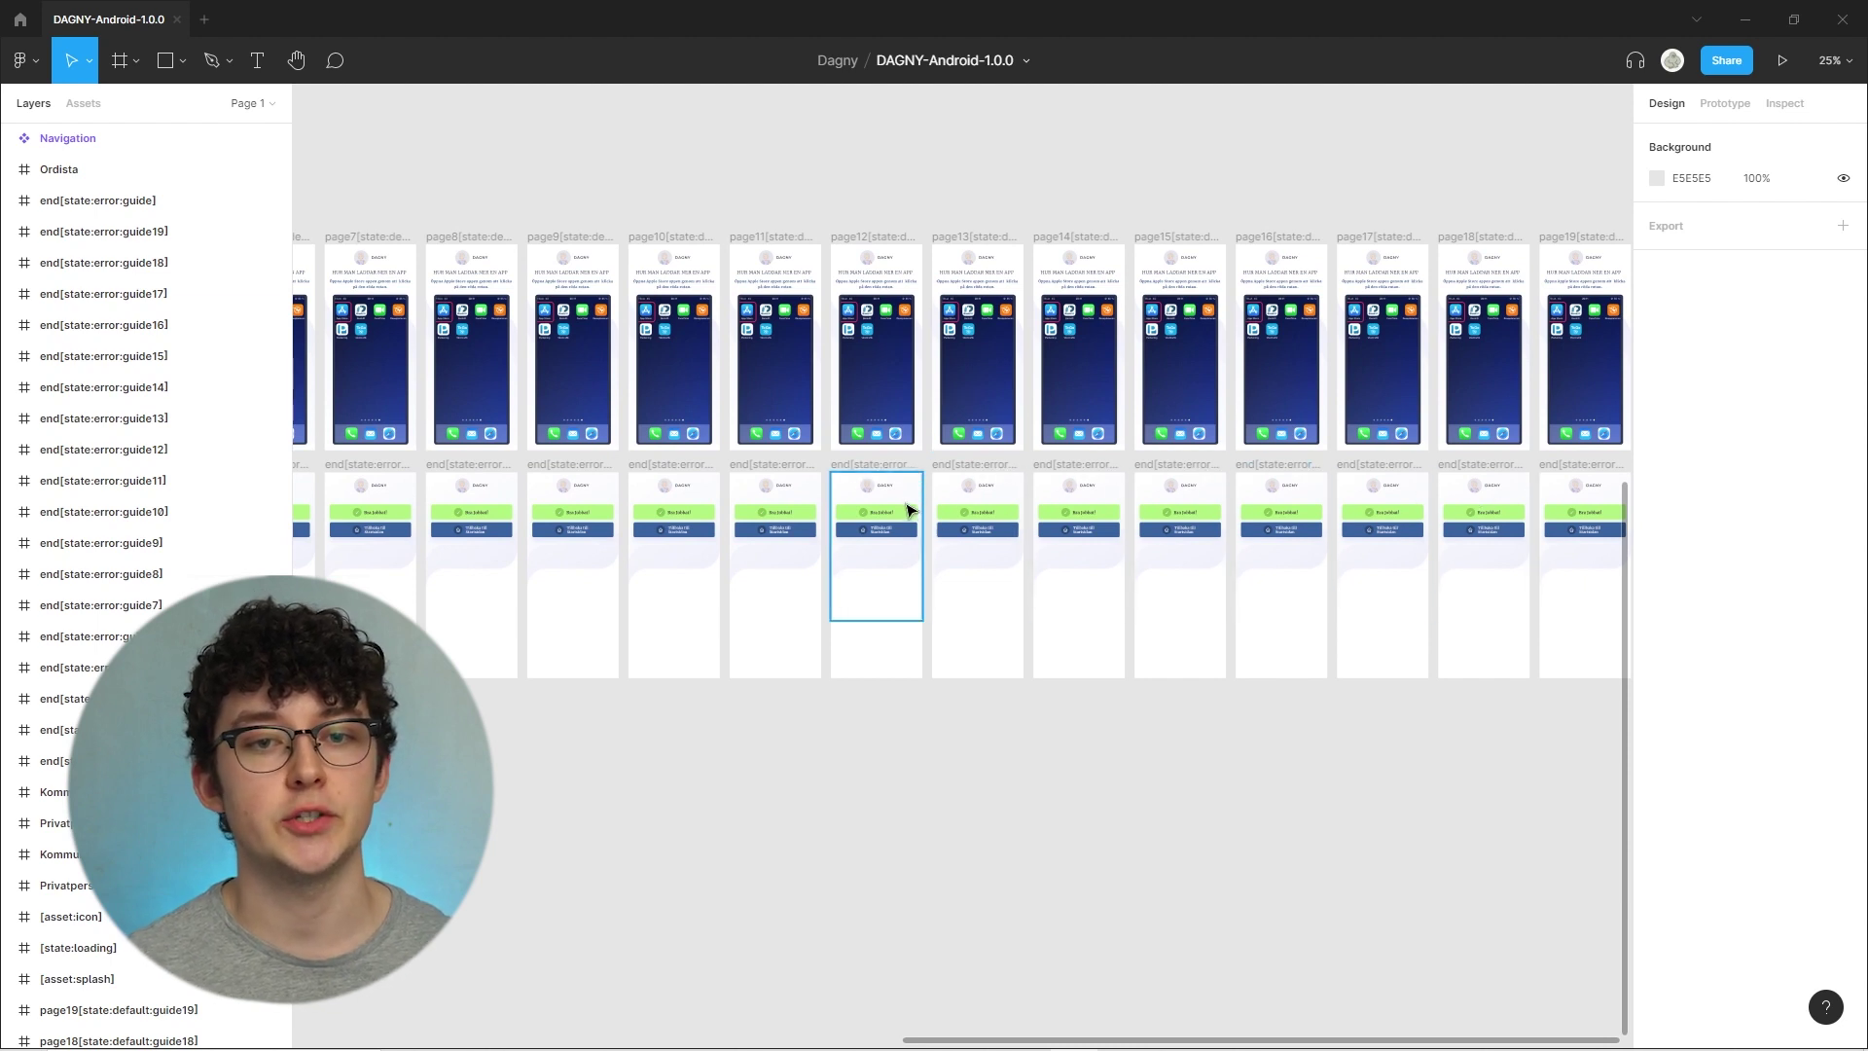
scroll(905, 508, "down", 1)
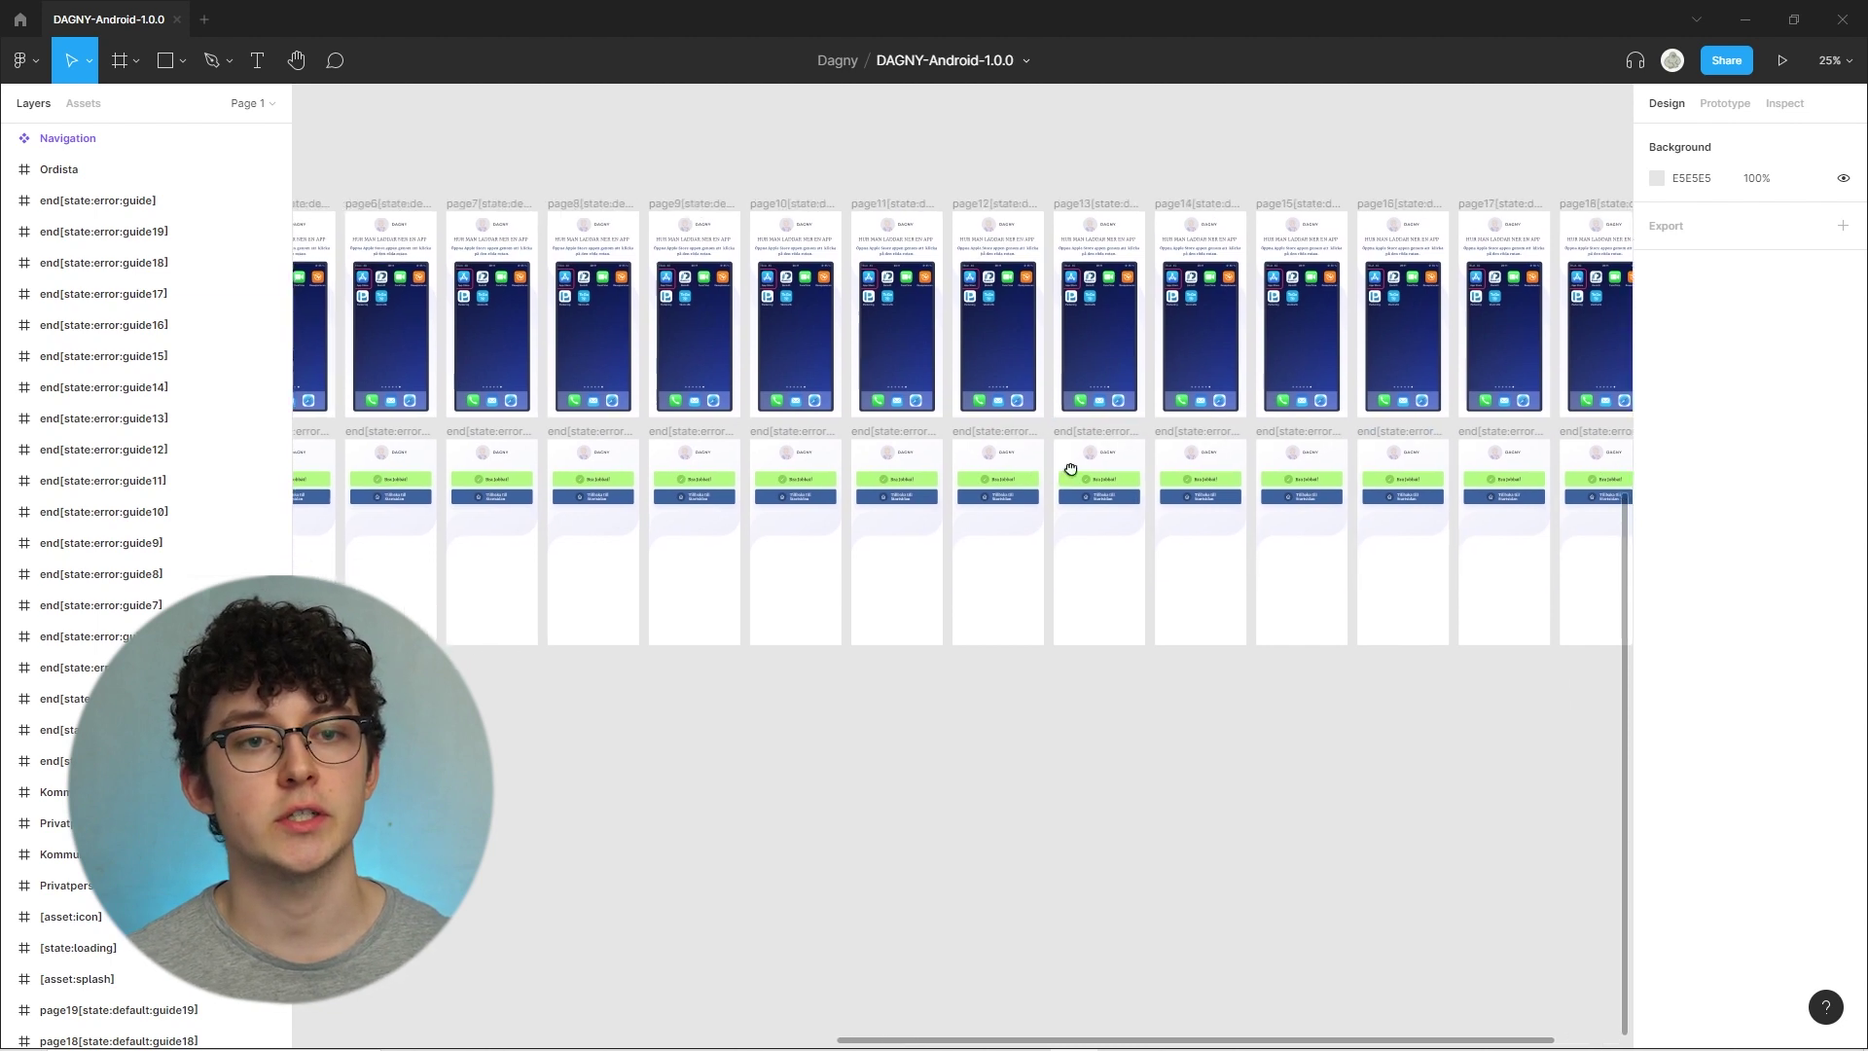
scroll(863, 421, "up", 5)
scroll(661, 425, "up", 1)
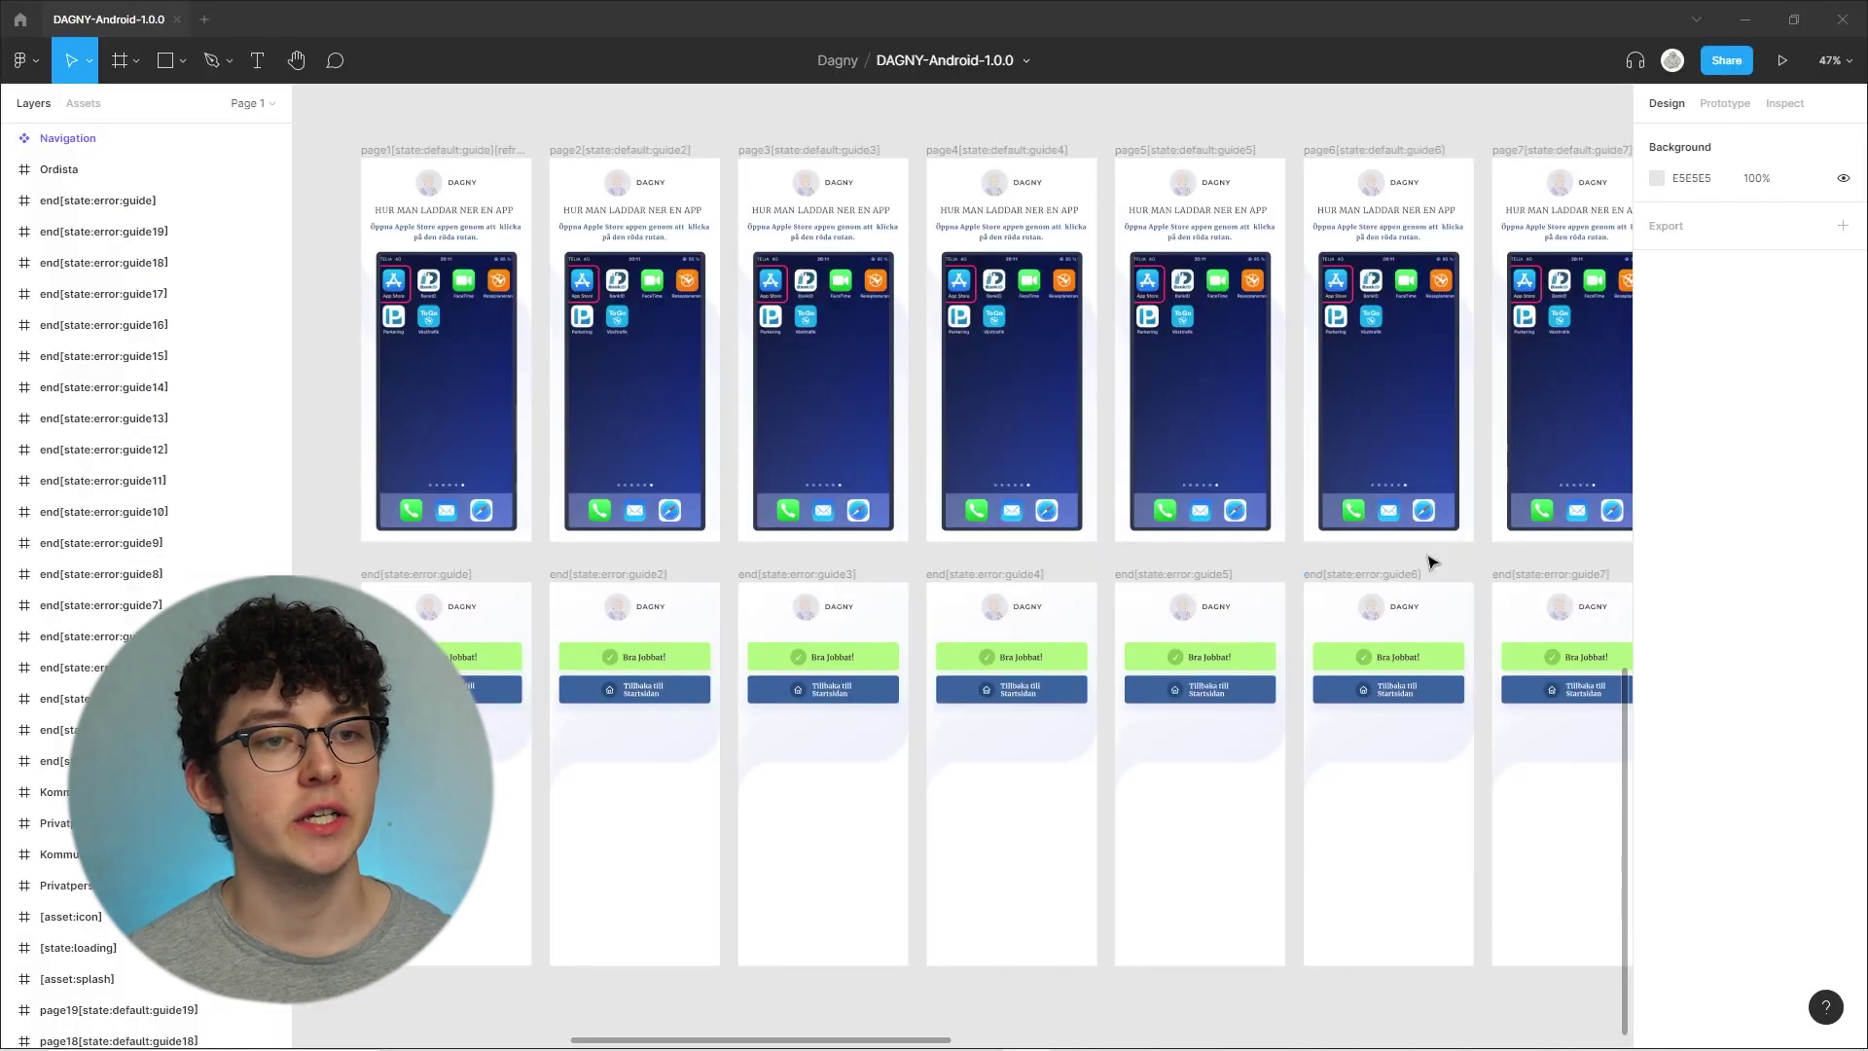
left_click_drag(1236, 555, 1158, 555)
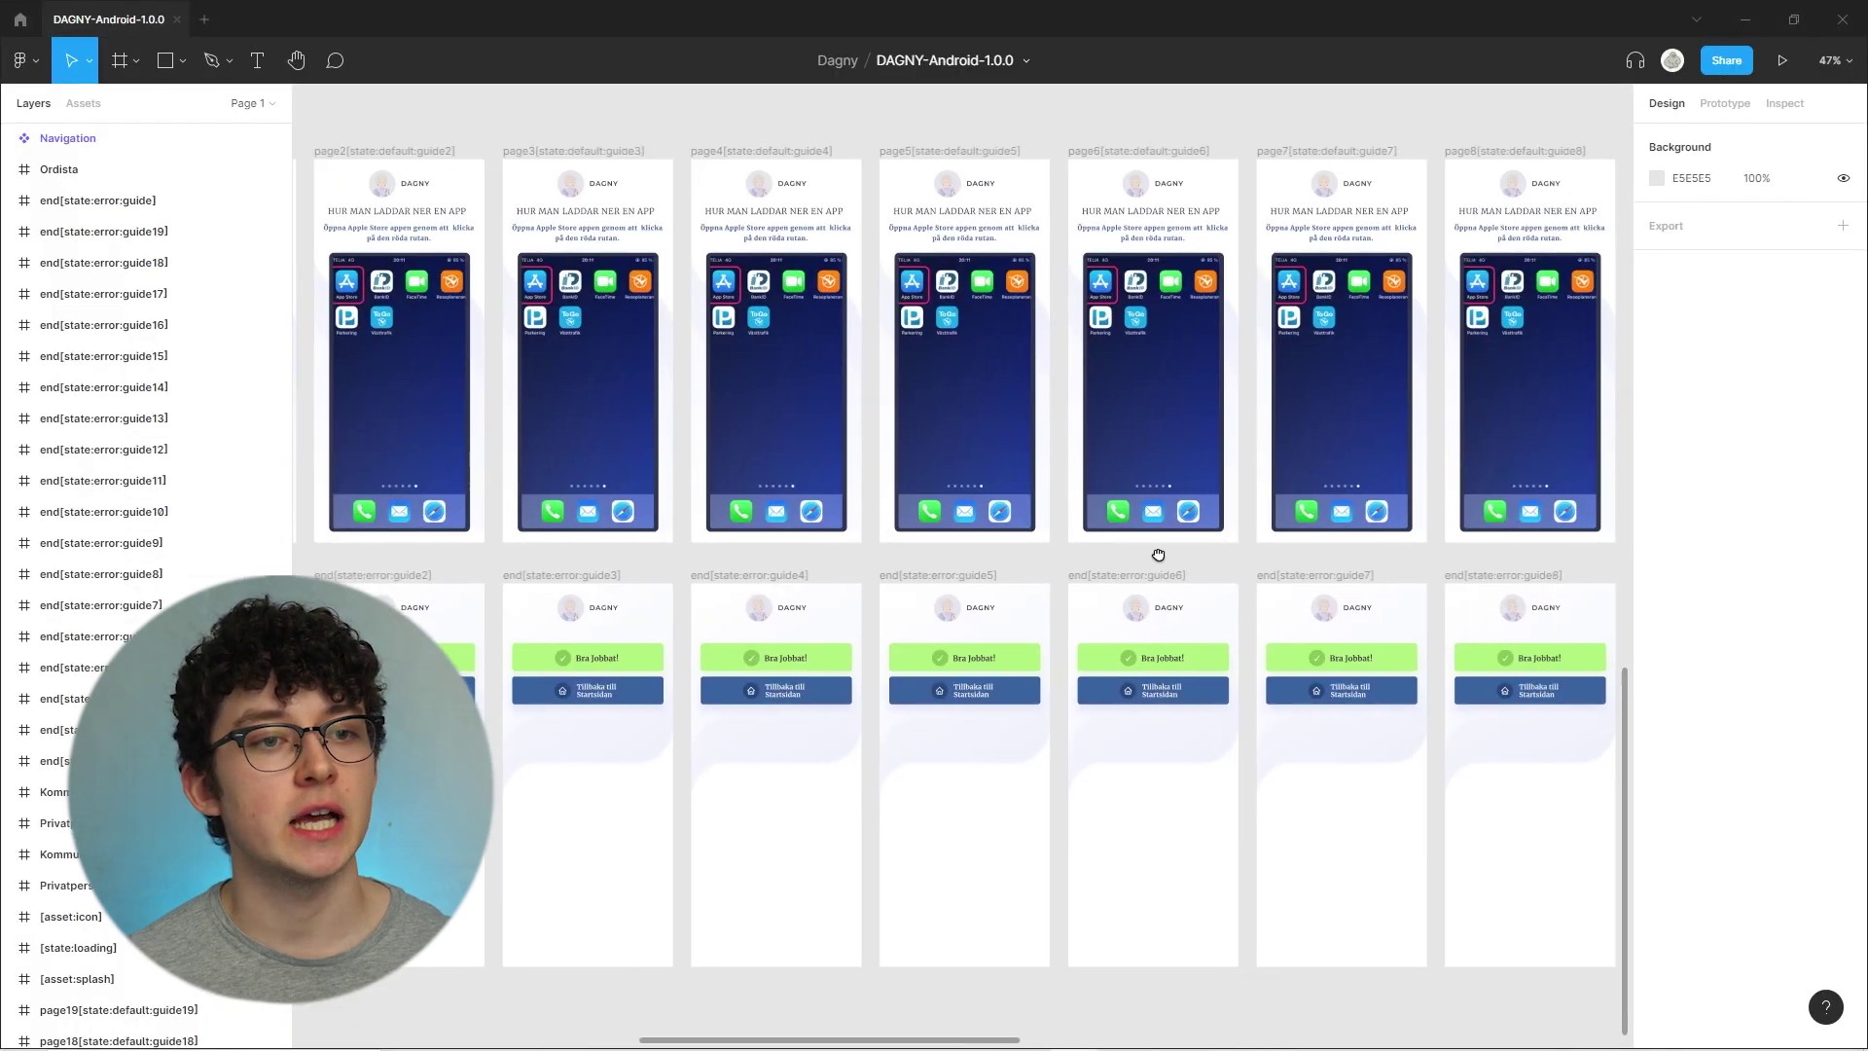
Pan and zoom across the DAGNY guide frames, bringing page14 to page19 into view
scroll(1158, 554, "right", 5)
scroll(1196, 591, "down", 2, "ctrl")
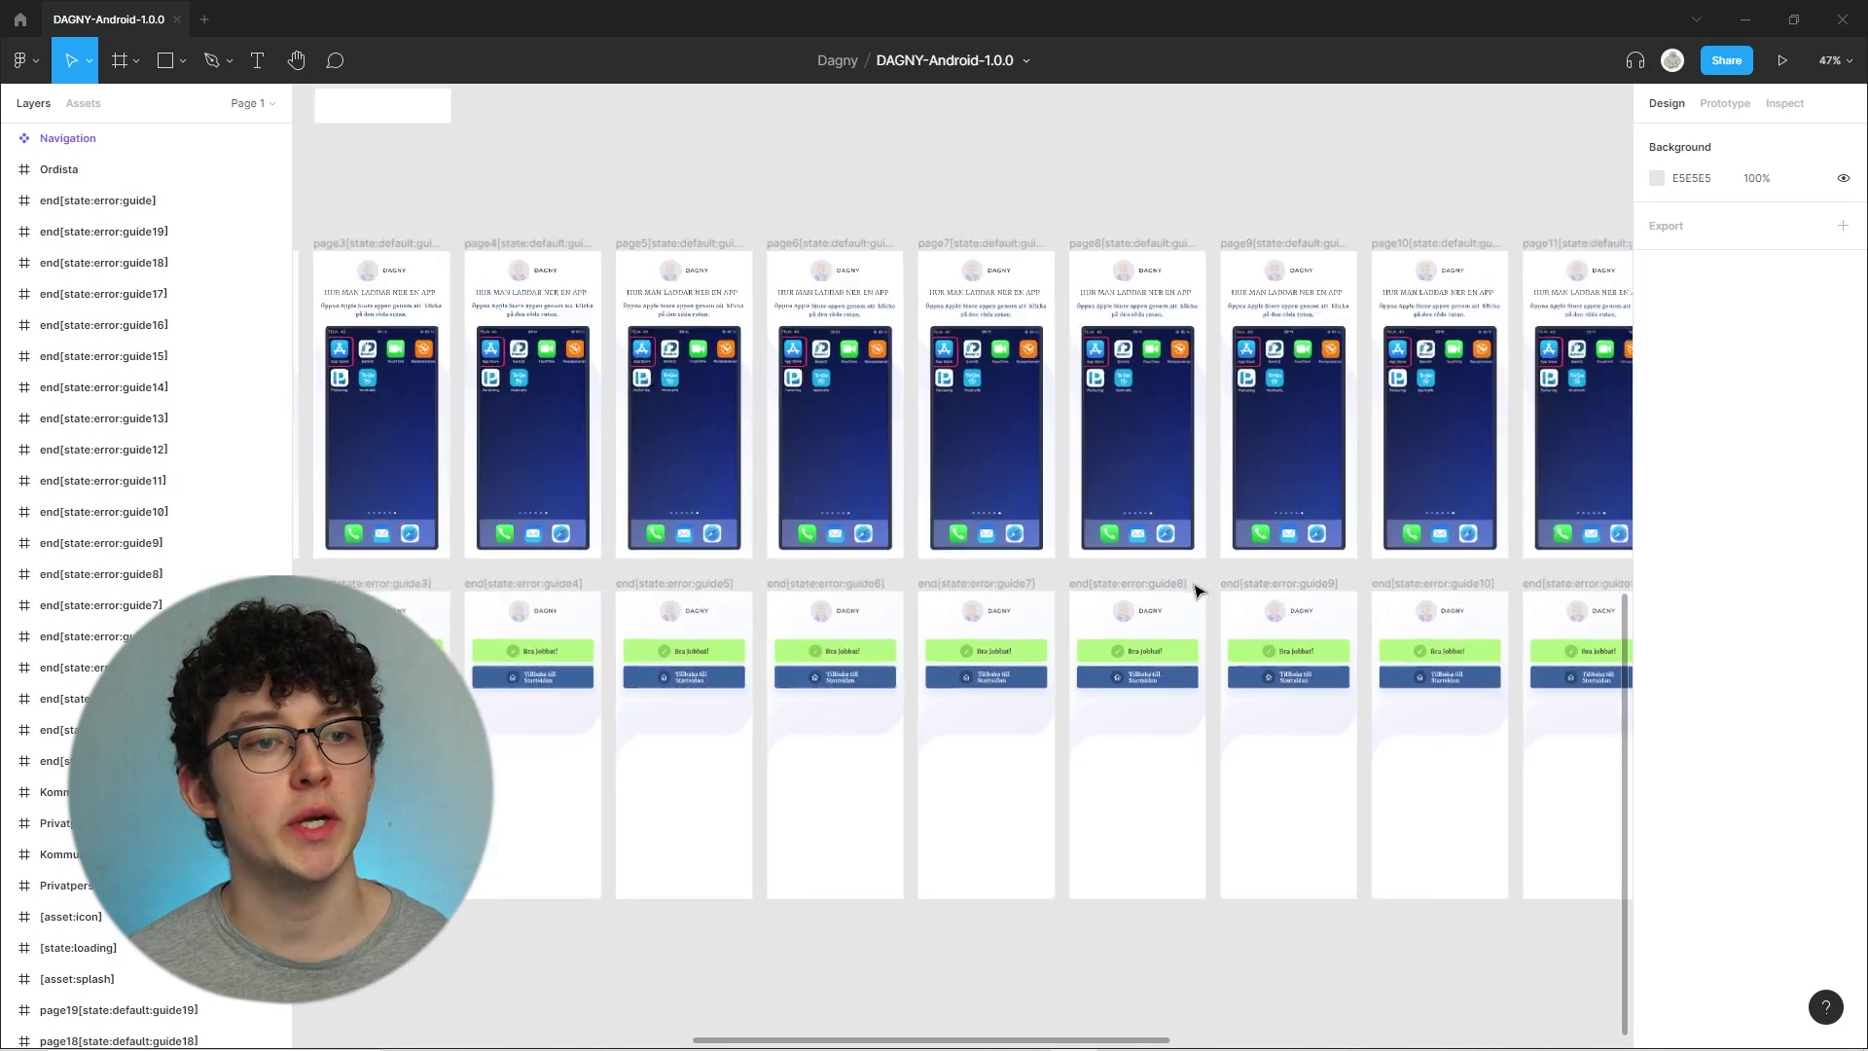
scroll(1196, 591, "down", 3, "ctrl")
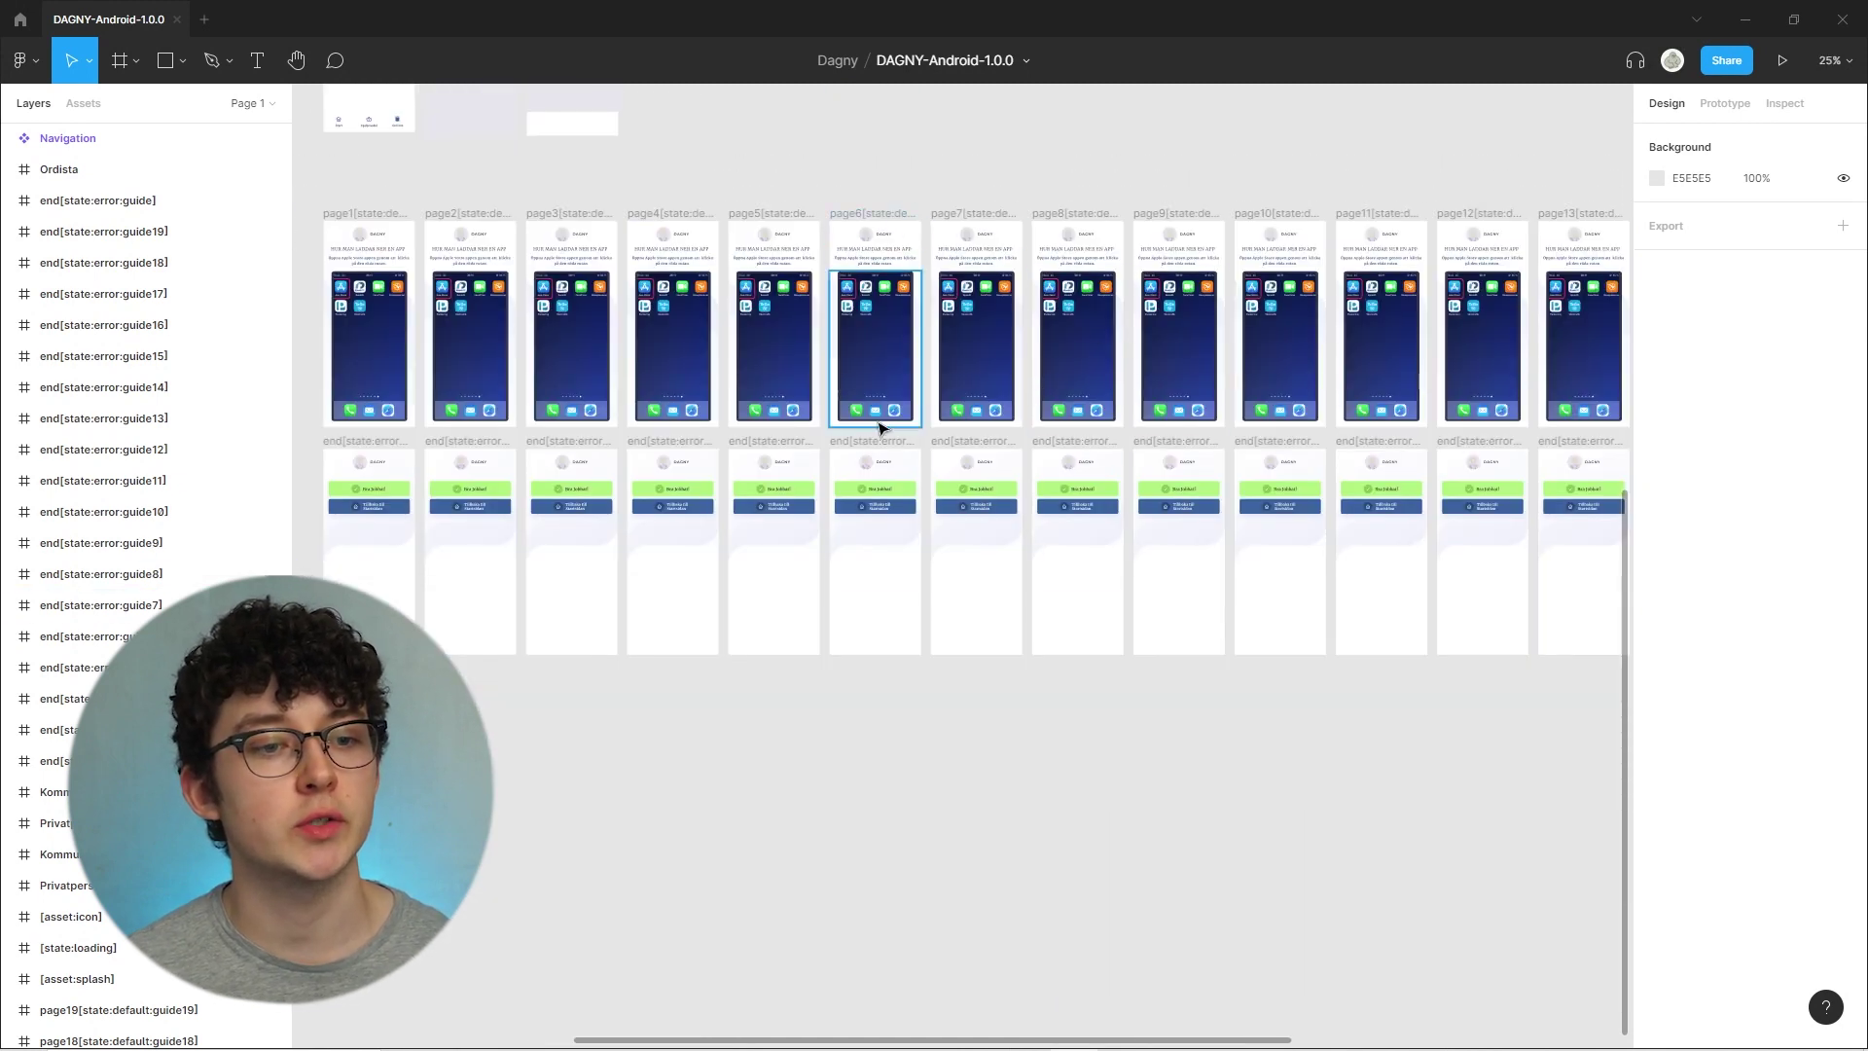
left_click_drag(1536, 369, 937, 390)
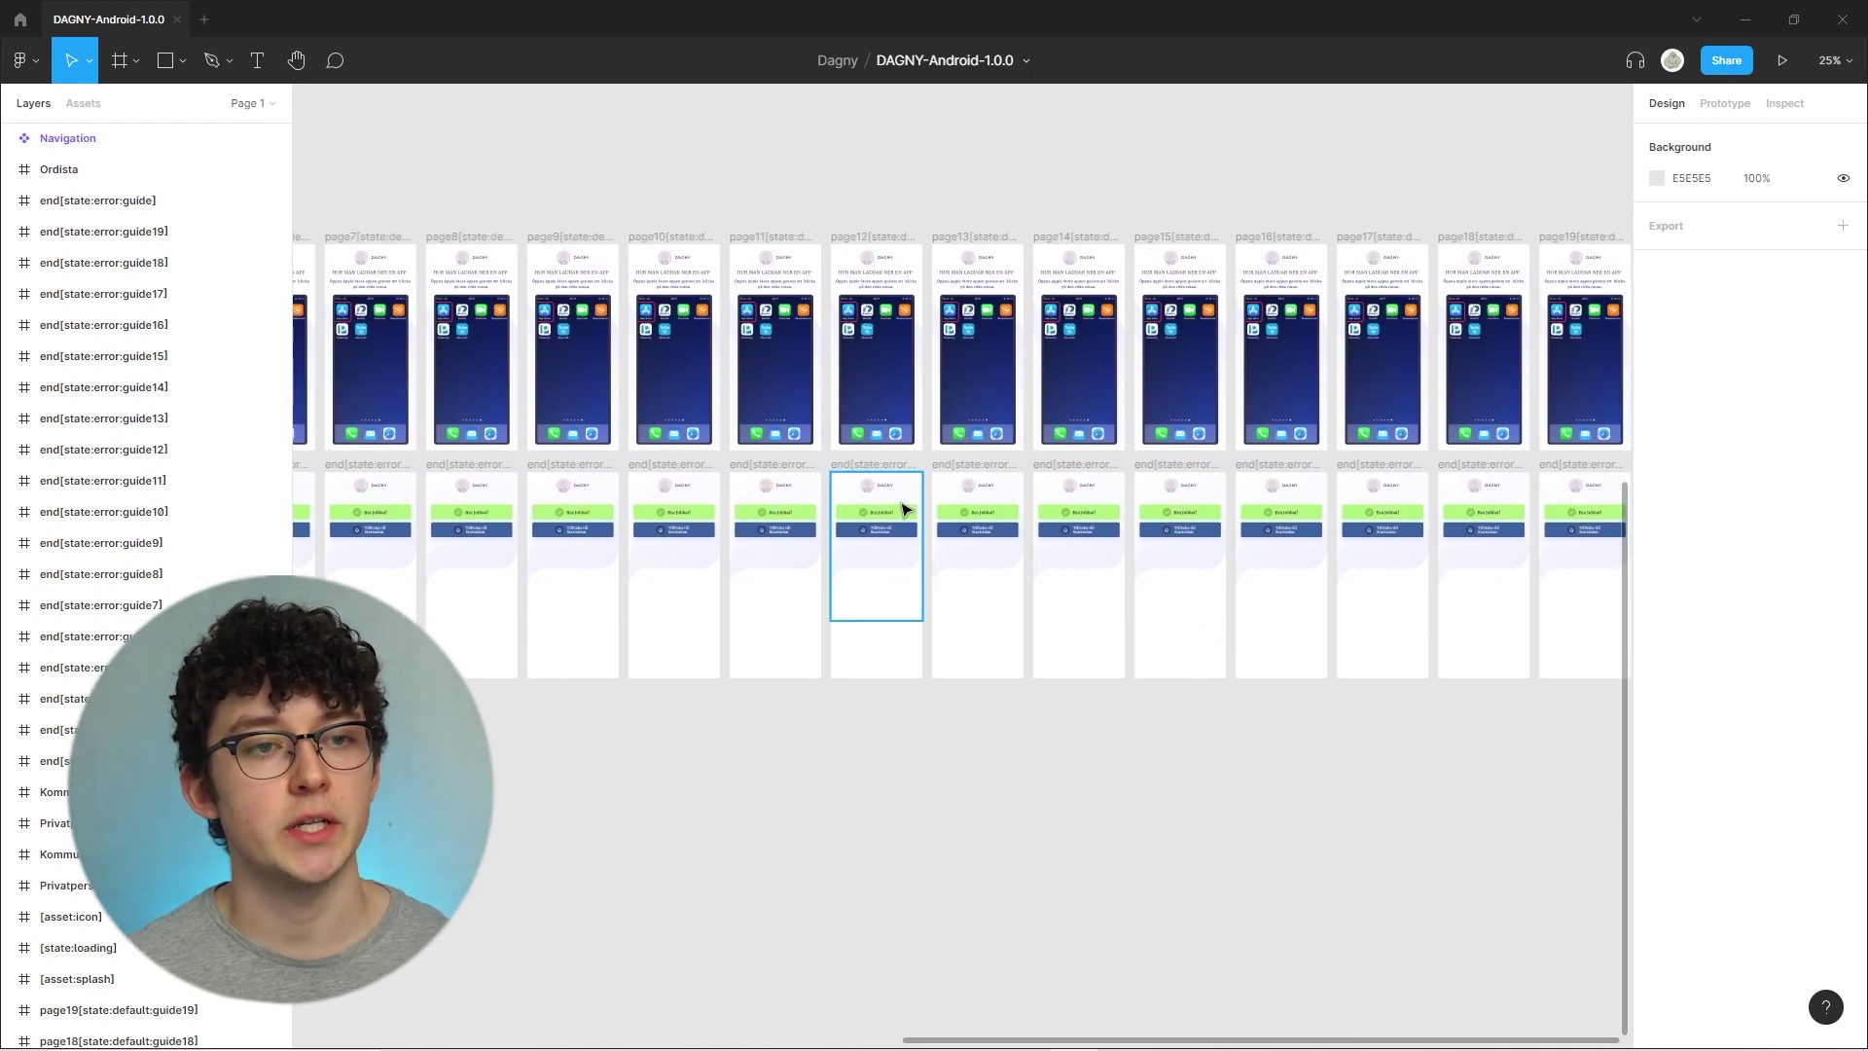
scroll(1318, 471, "down", 2)
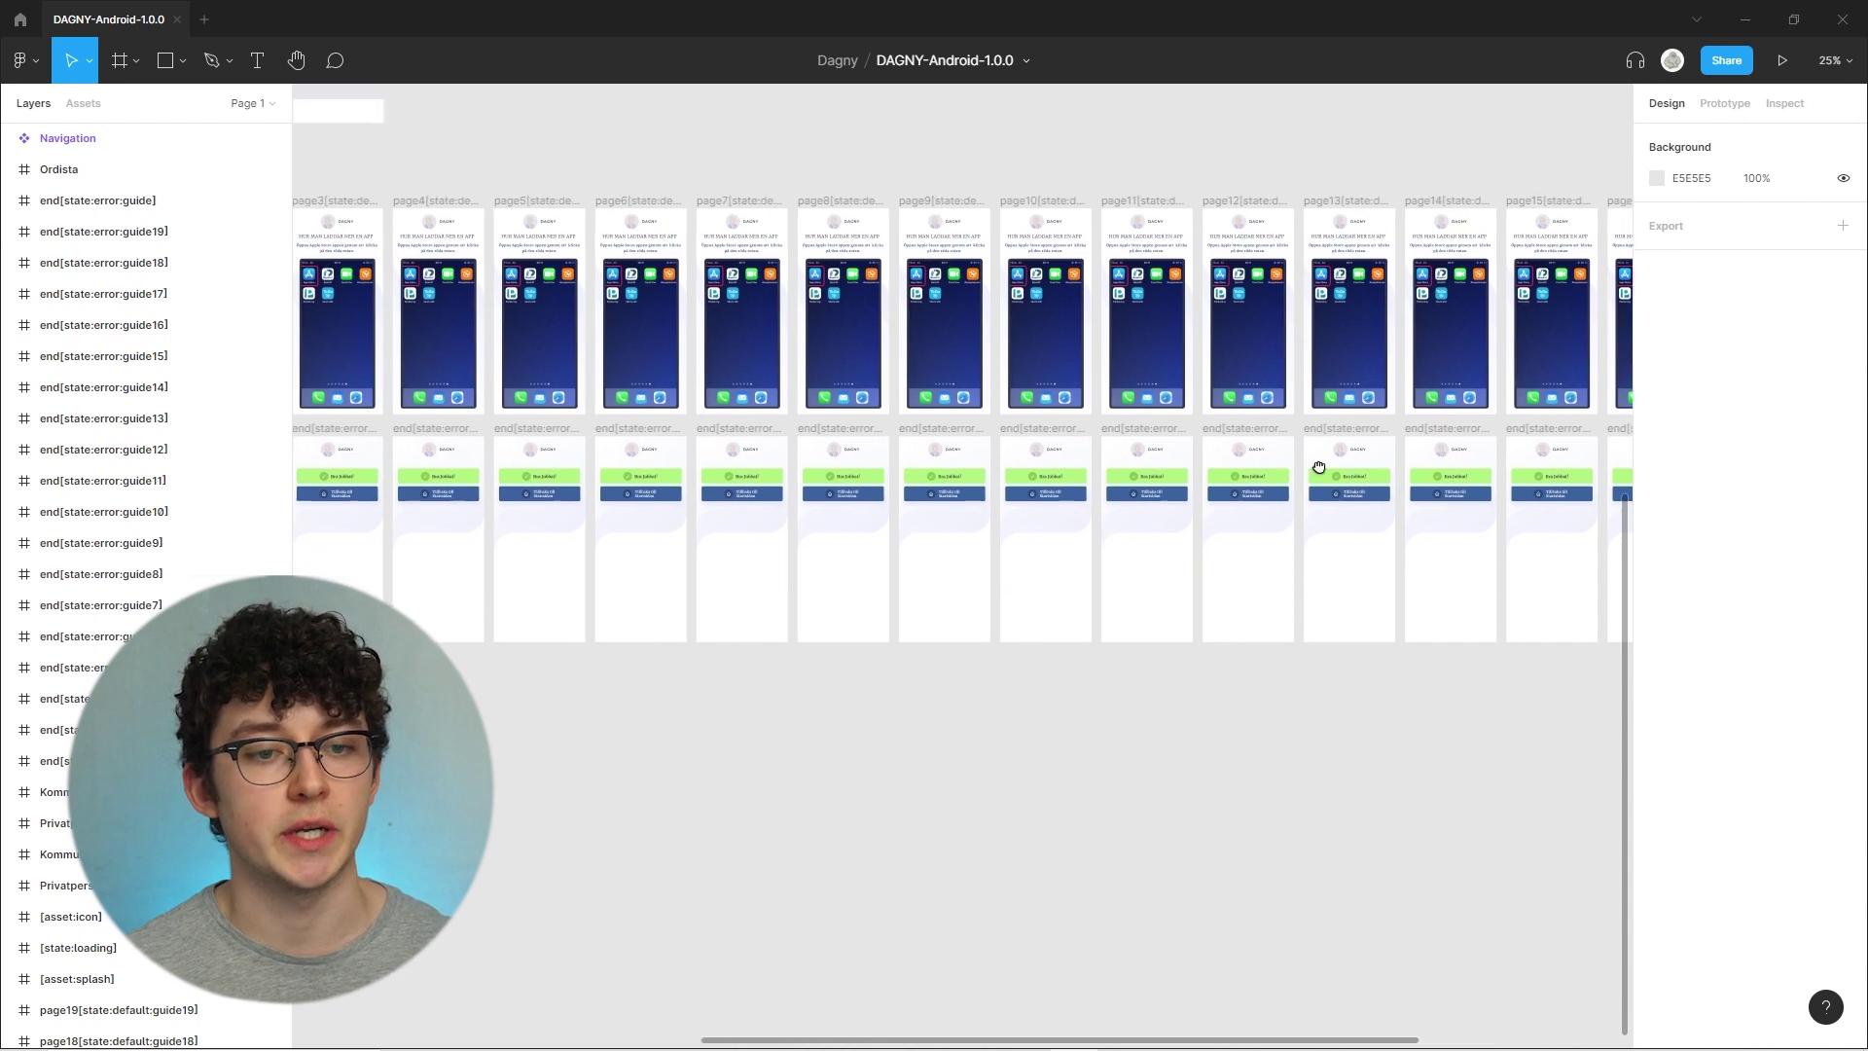
scroll(660, 429, "up", 5)
scroll(1159, 504, "up", 2)
scroll(1159, 504, "left", 5)
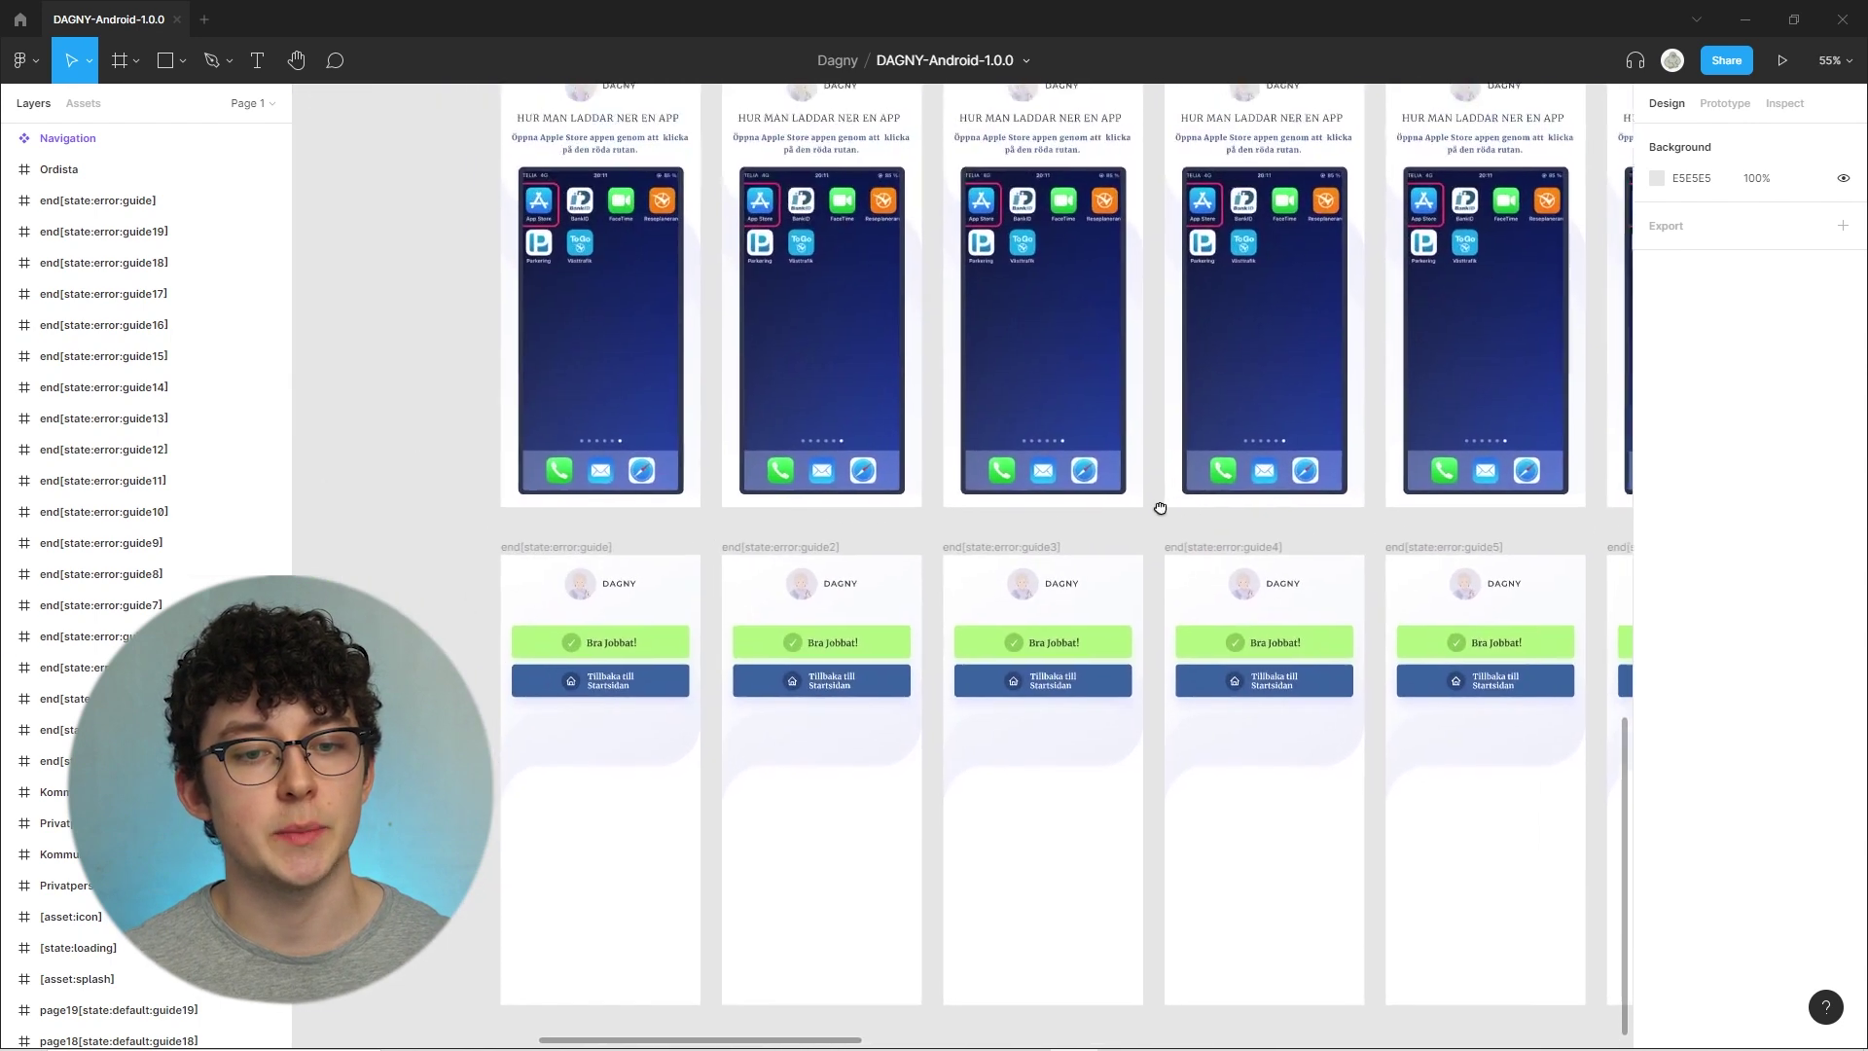
scroll(1078, 506, "down", 1)
scroll(1079, 506, "left", 2)
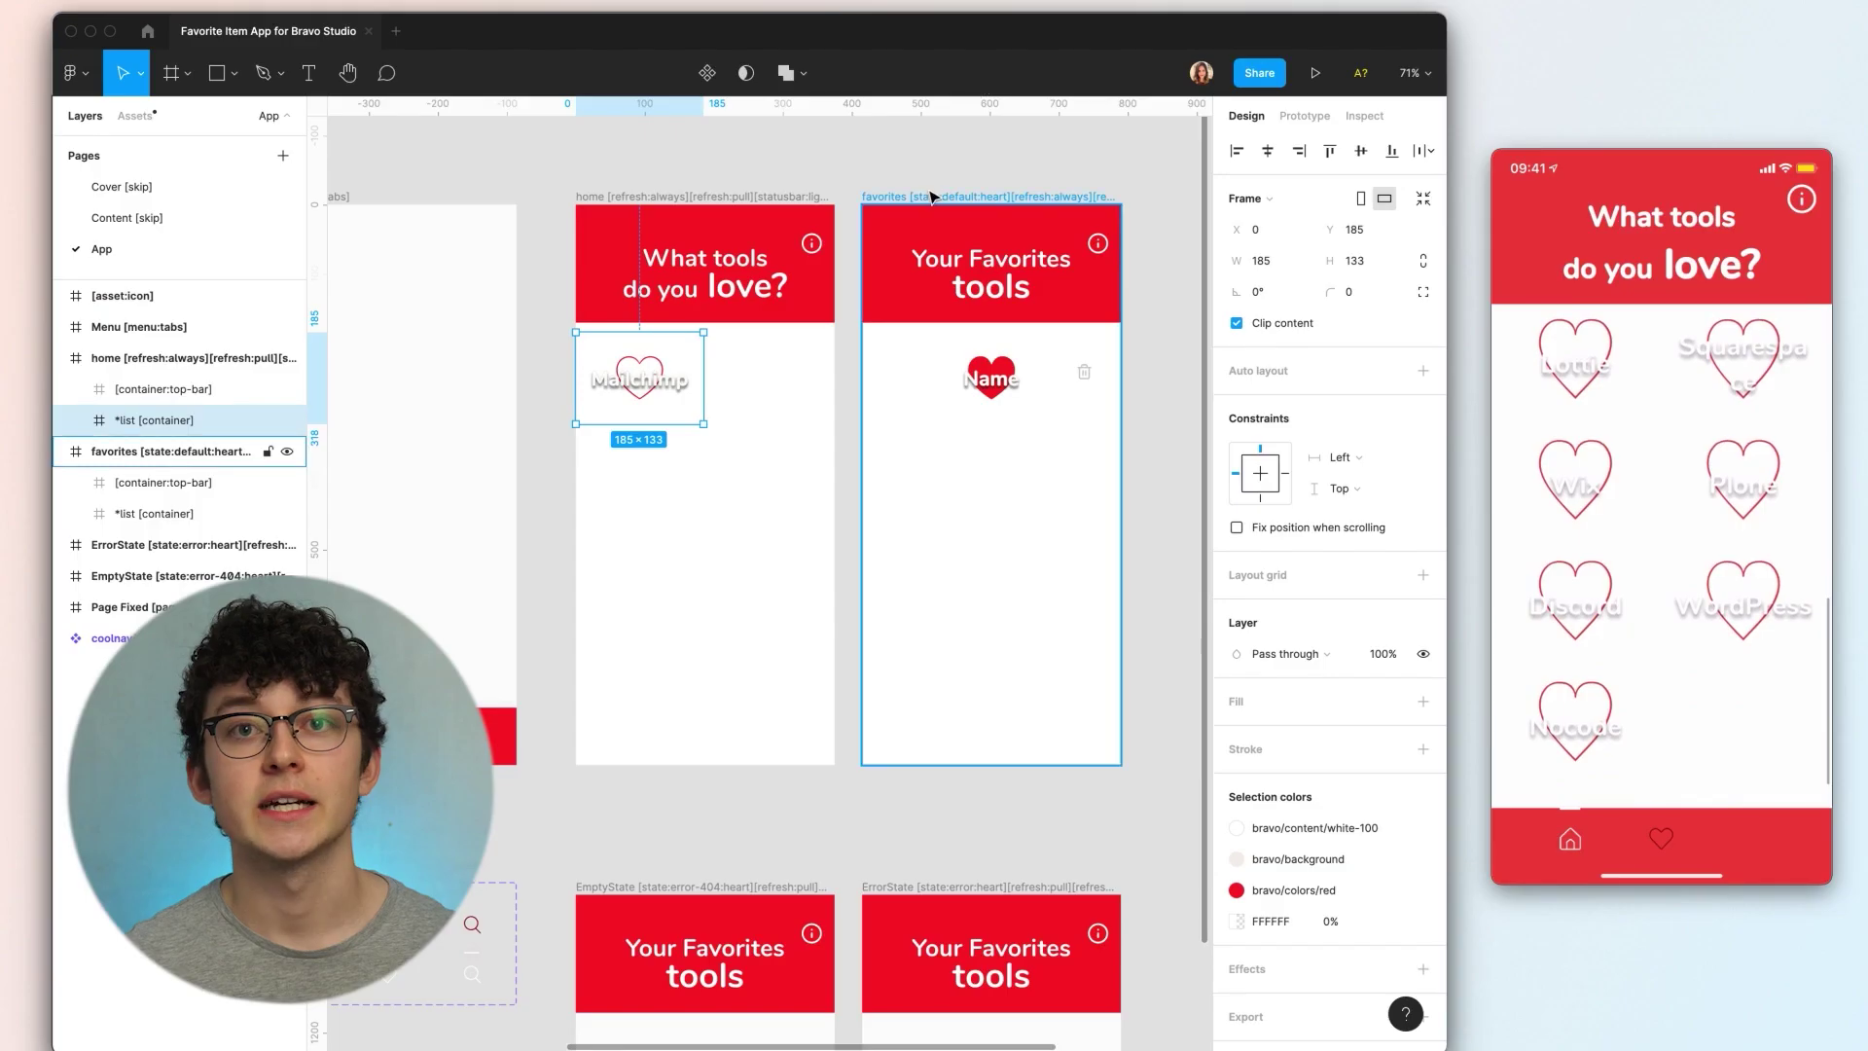
Select the favorites default-state frame and the EmptyState frame in the Favorite Item file
left_click(931, 199)
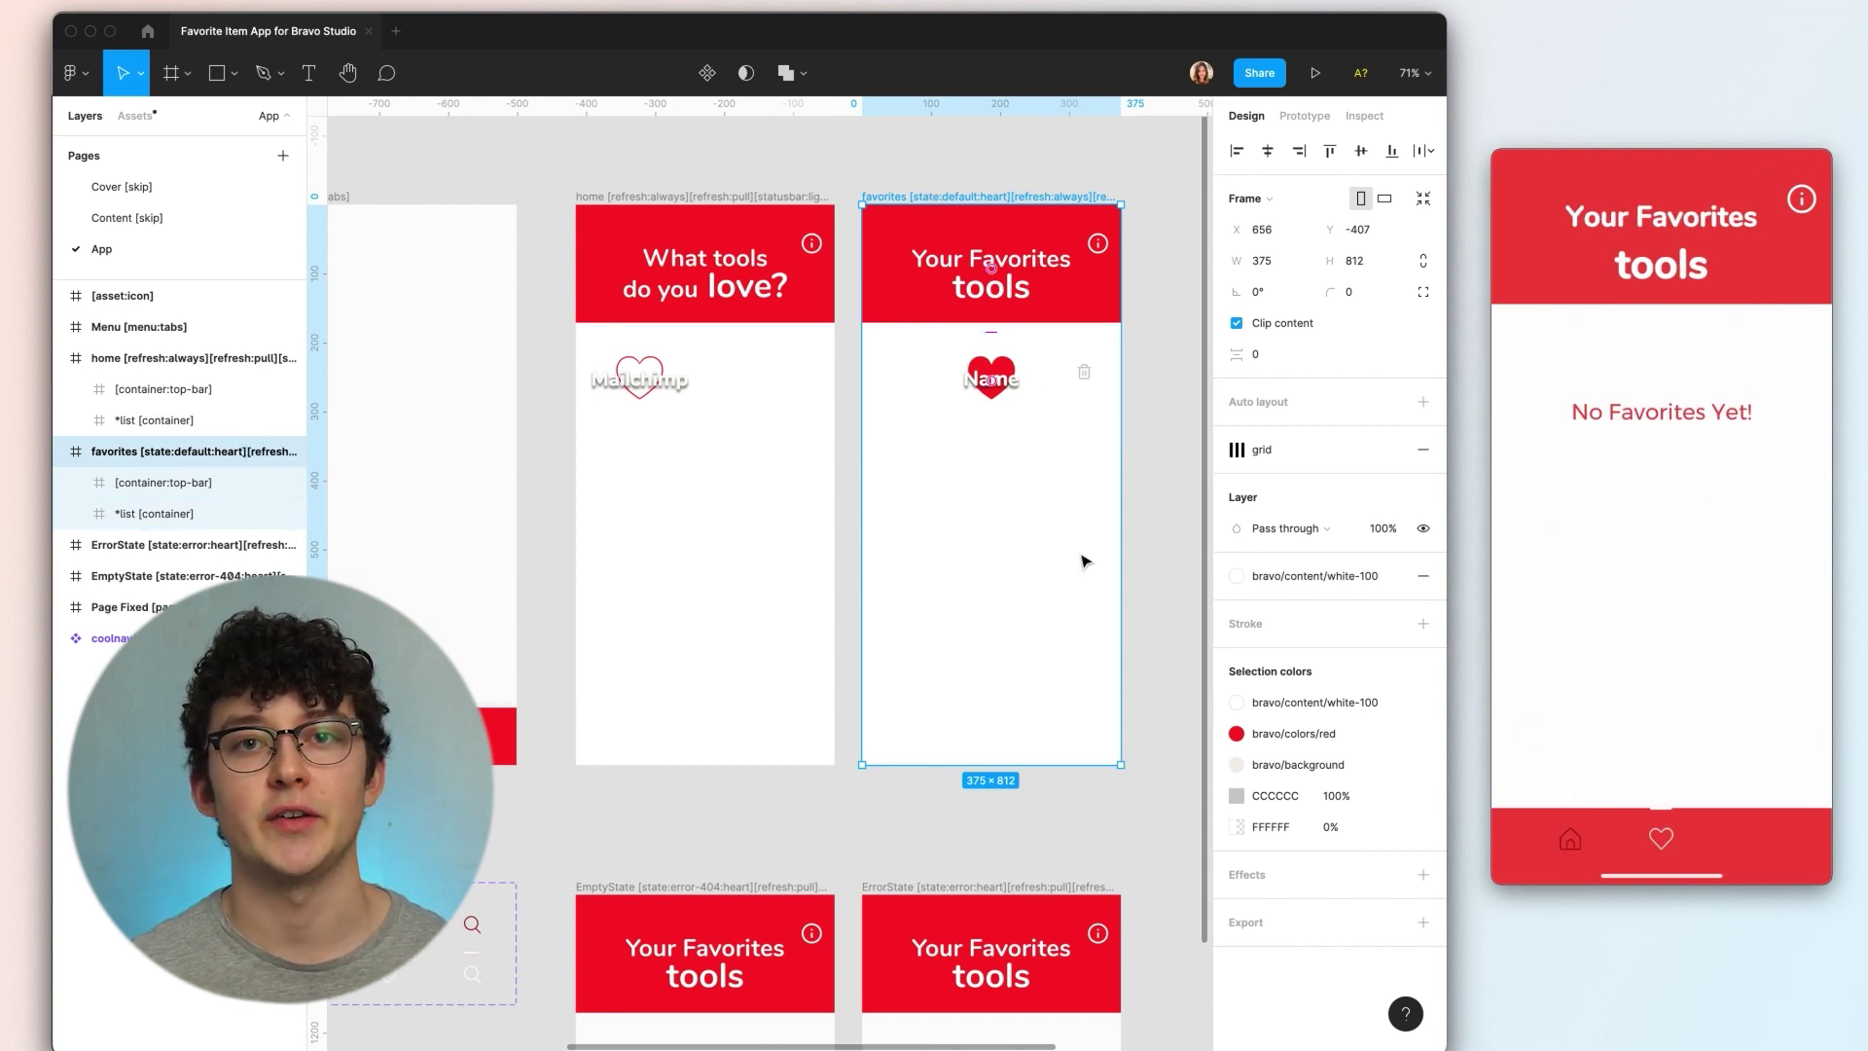
scroll(1086, 561, "down", 5)
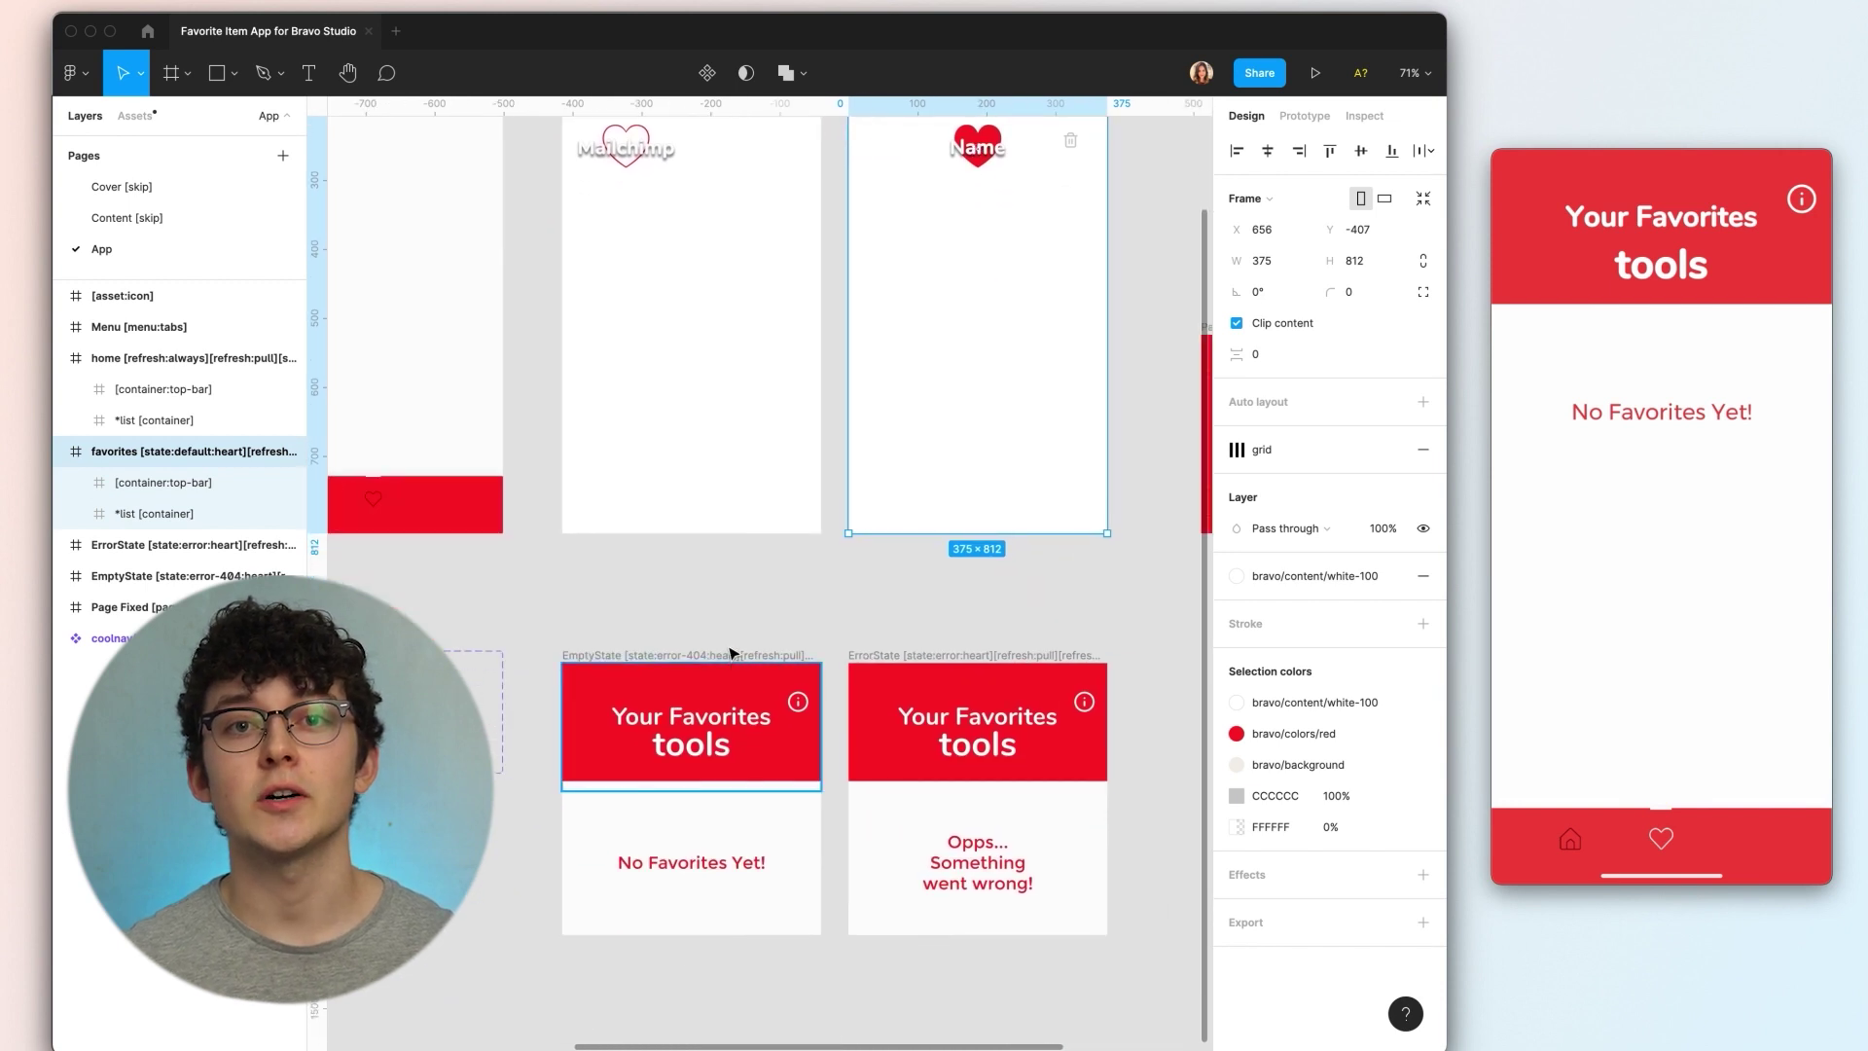
left_click(728, 652)
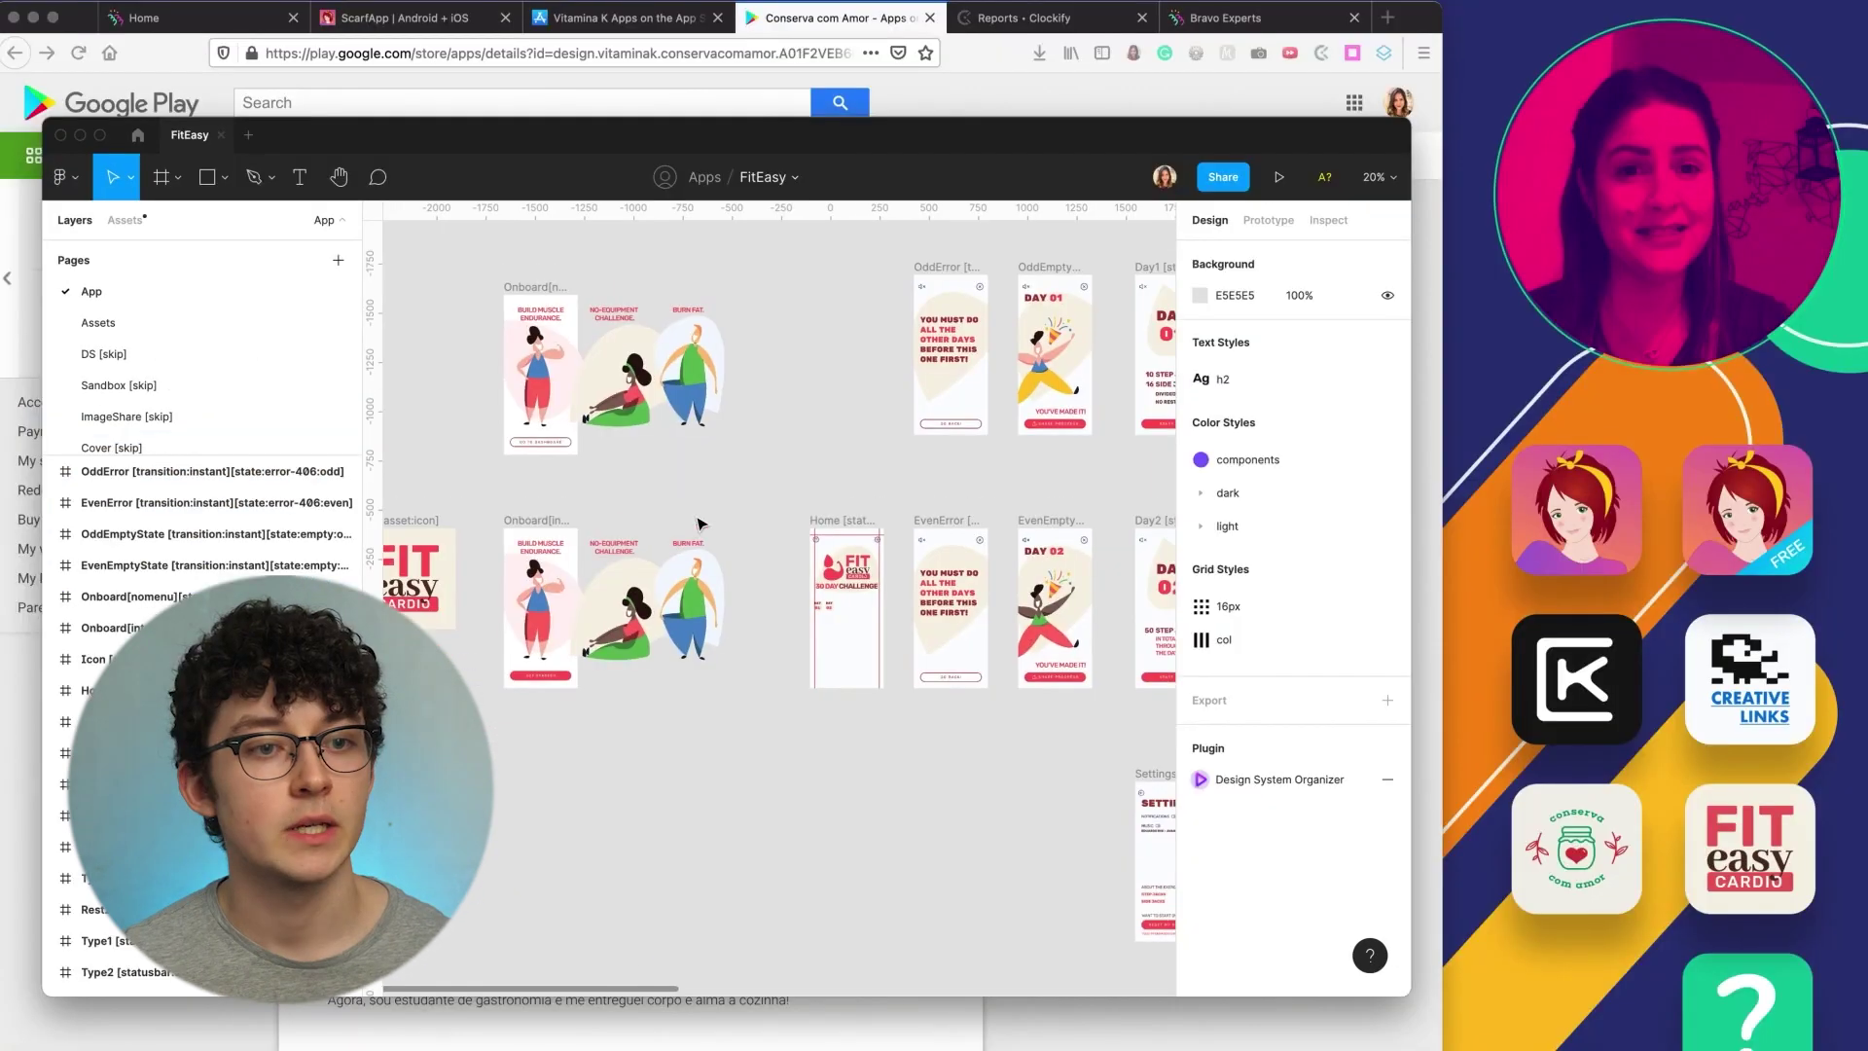
scroll(699, 524, "right", 10)
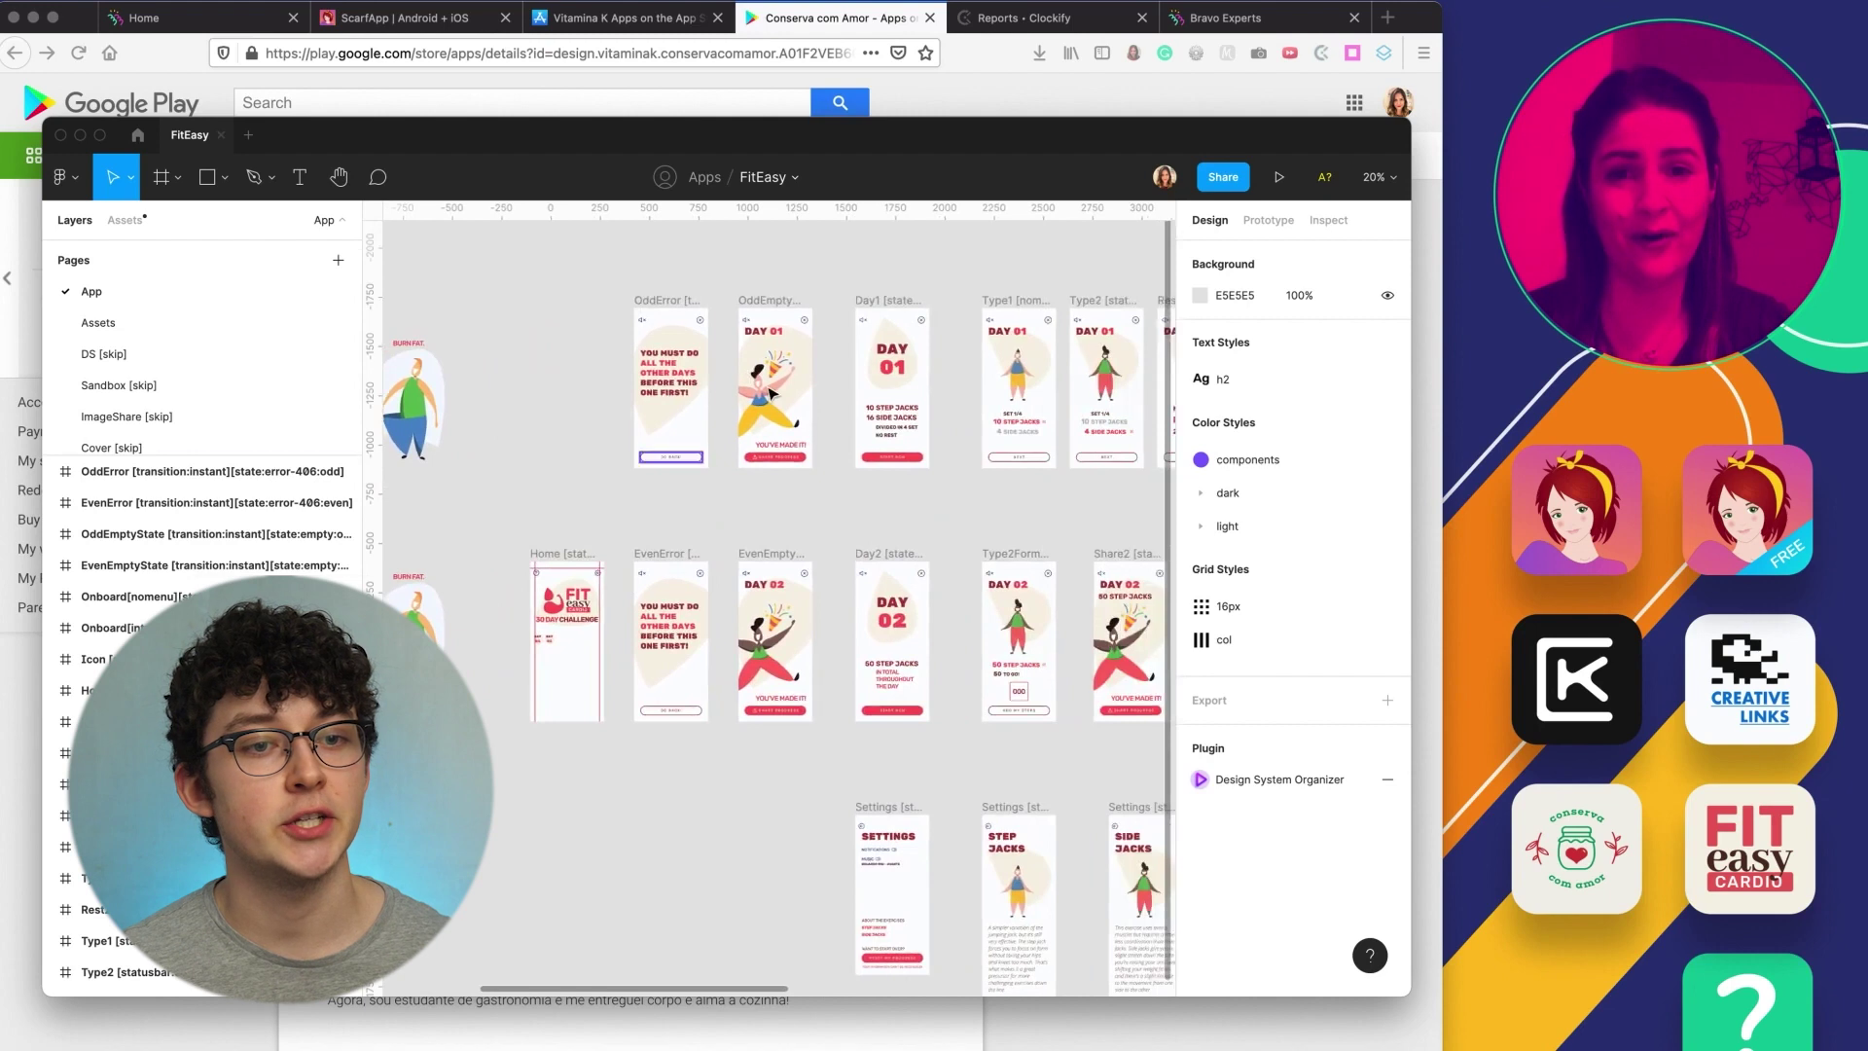
Zoom through the FitEasy error and empty-state frames, then duplicate the State pages sample app
scroll(770, 392, "up", 3)
scroll(770, 392, "up", 5)
scroll(770, 392, "up", 2)
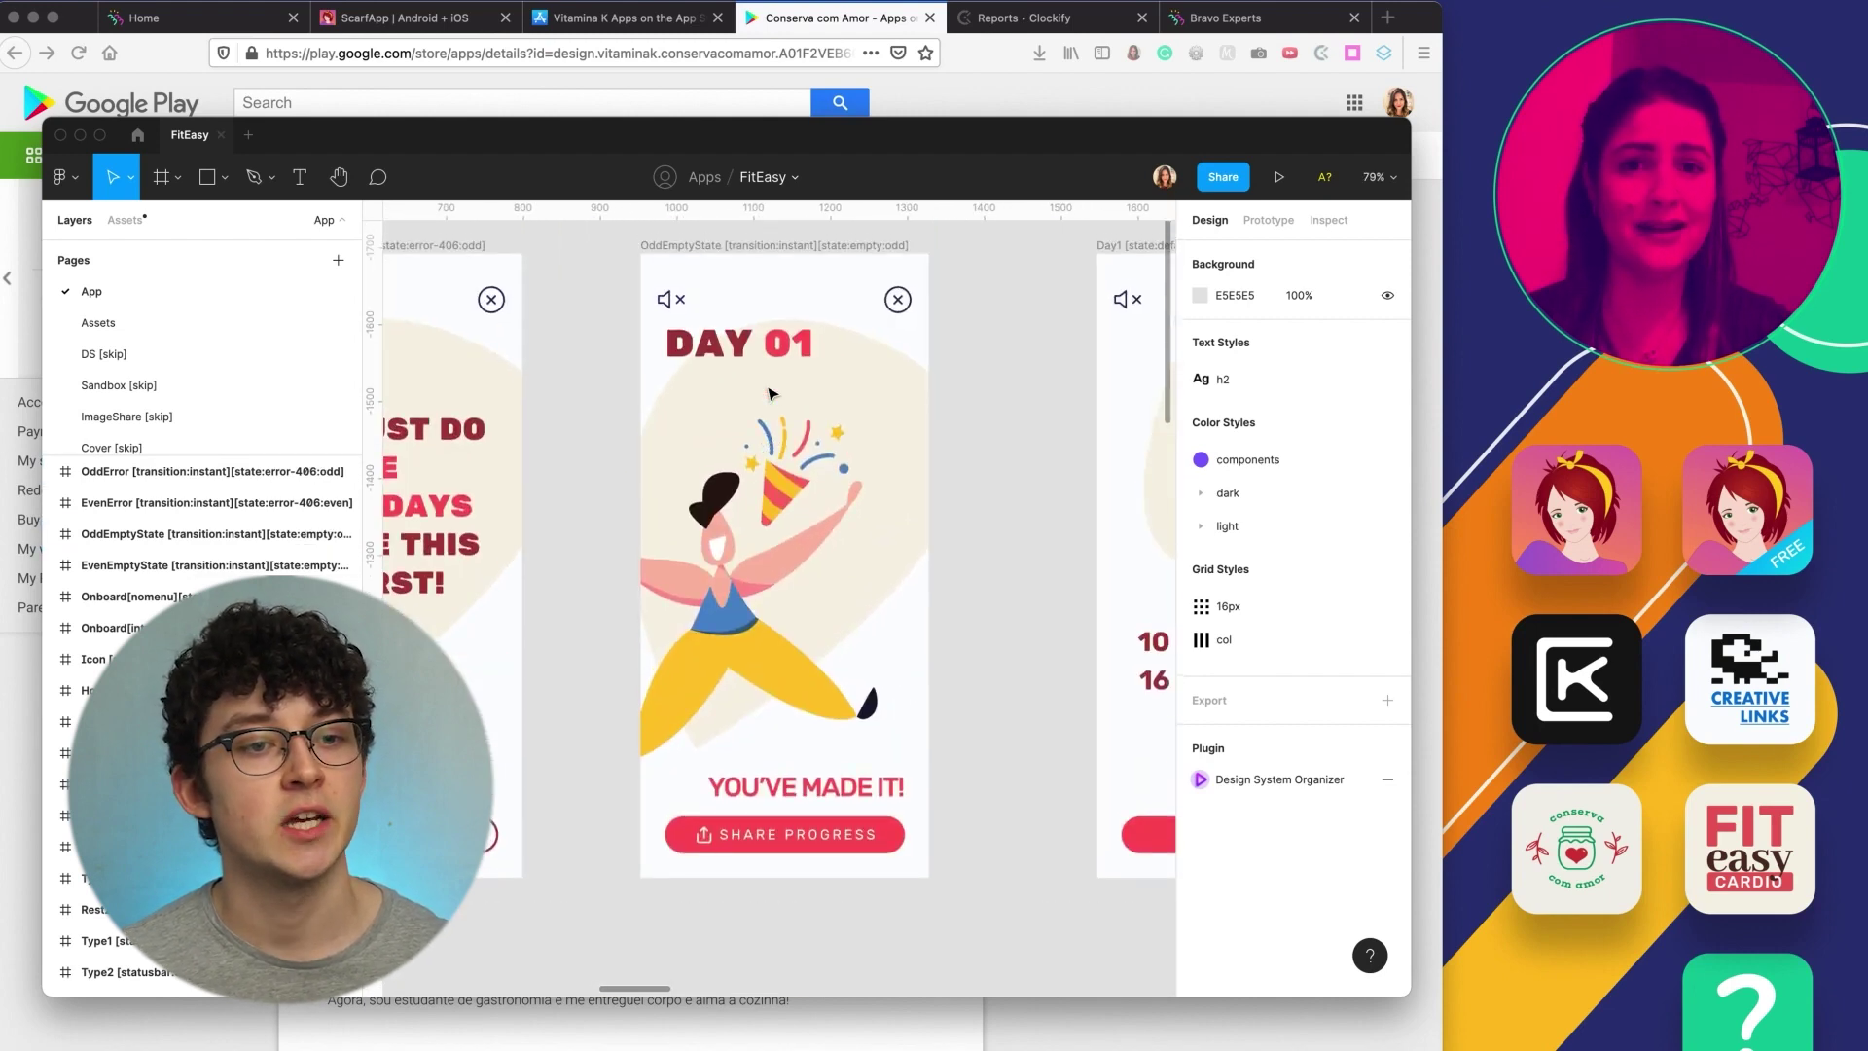
scroll(770, 392, "down", 3)
scroll(770, 392, "left", 3)
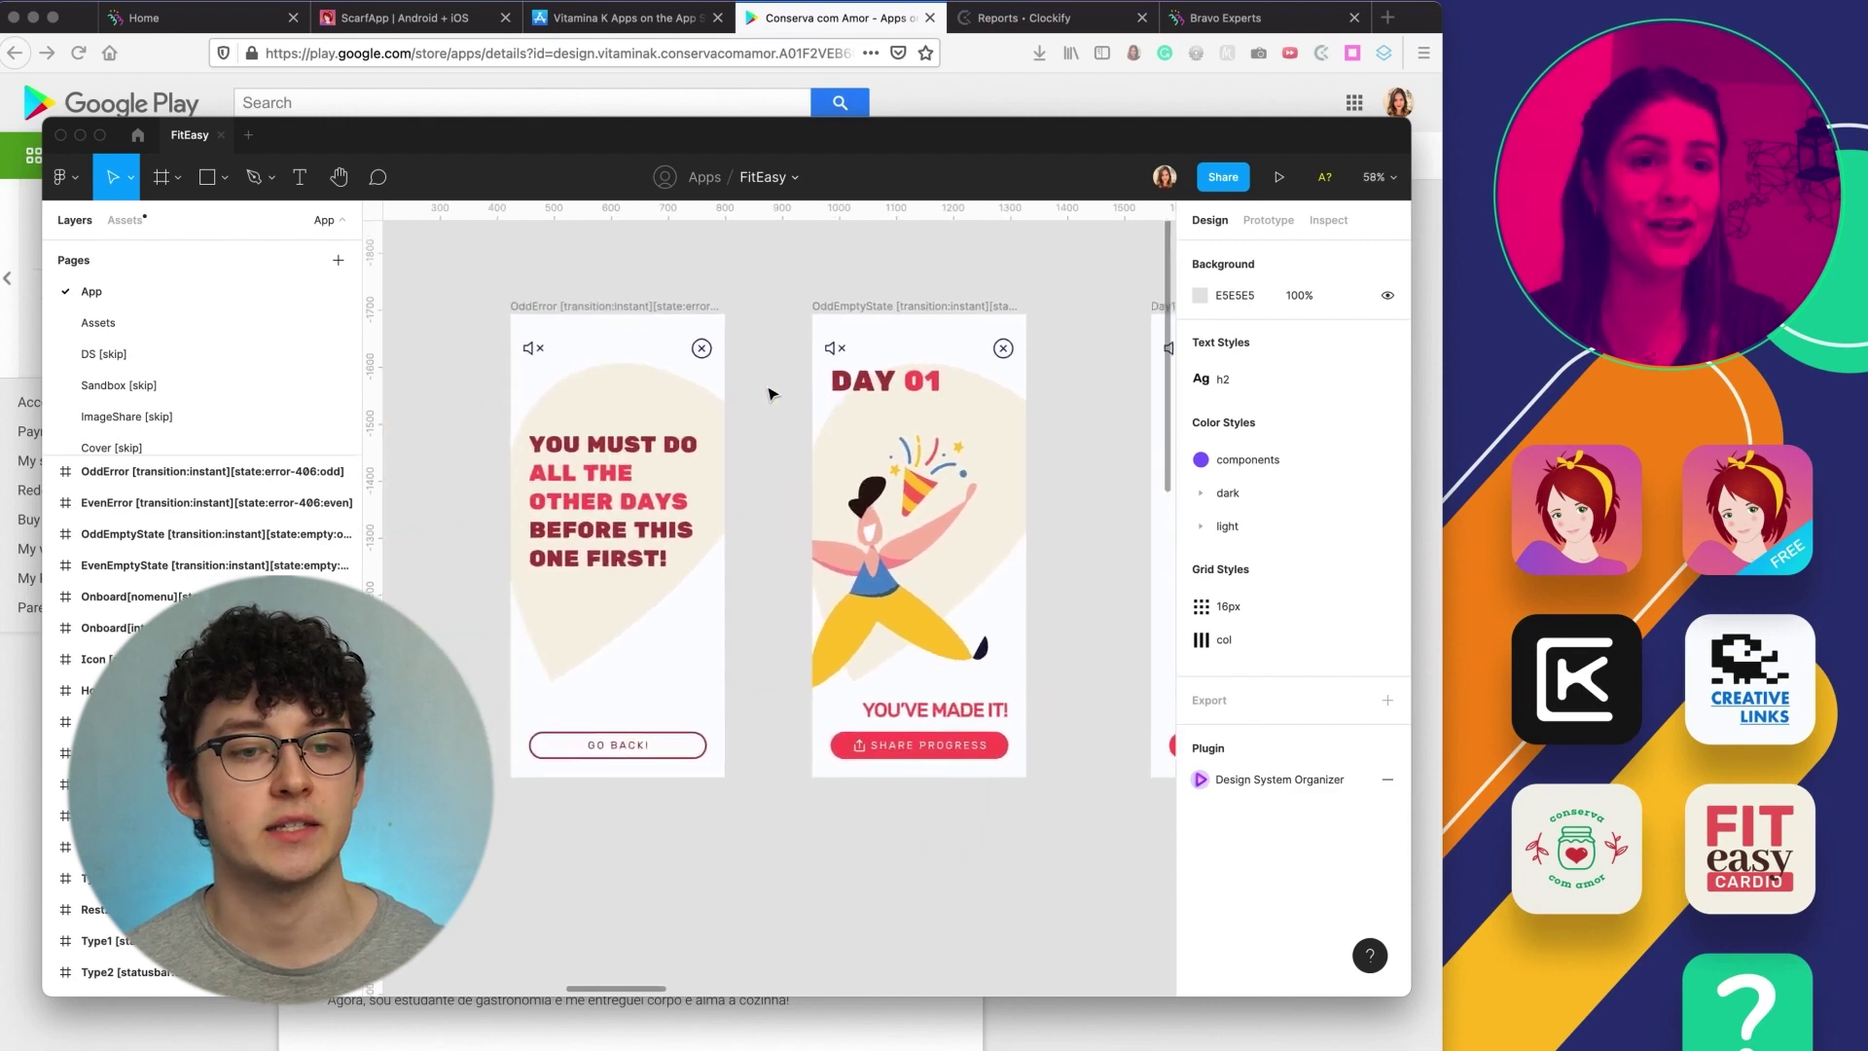
scroll(769, 392, "left", 10)
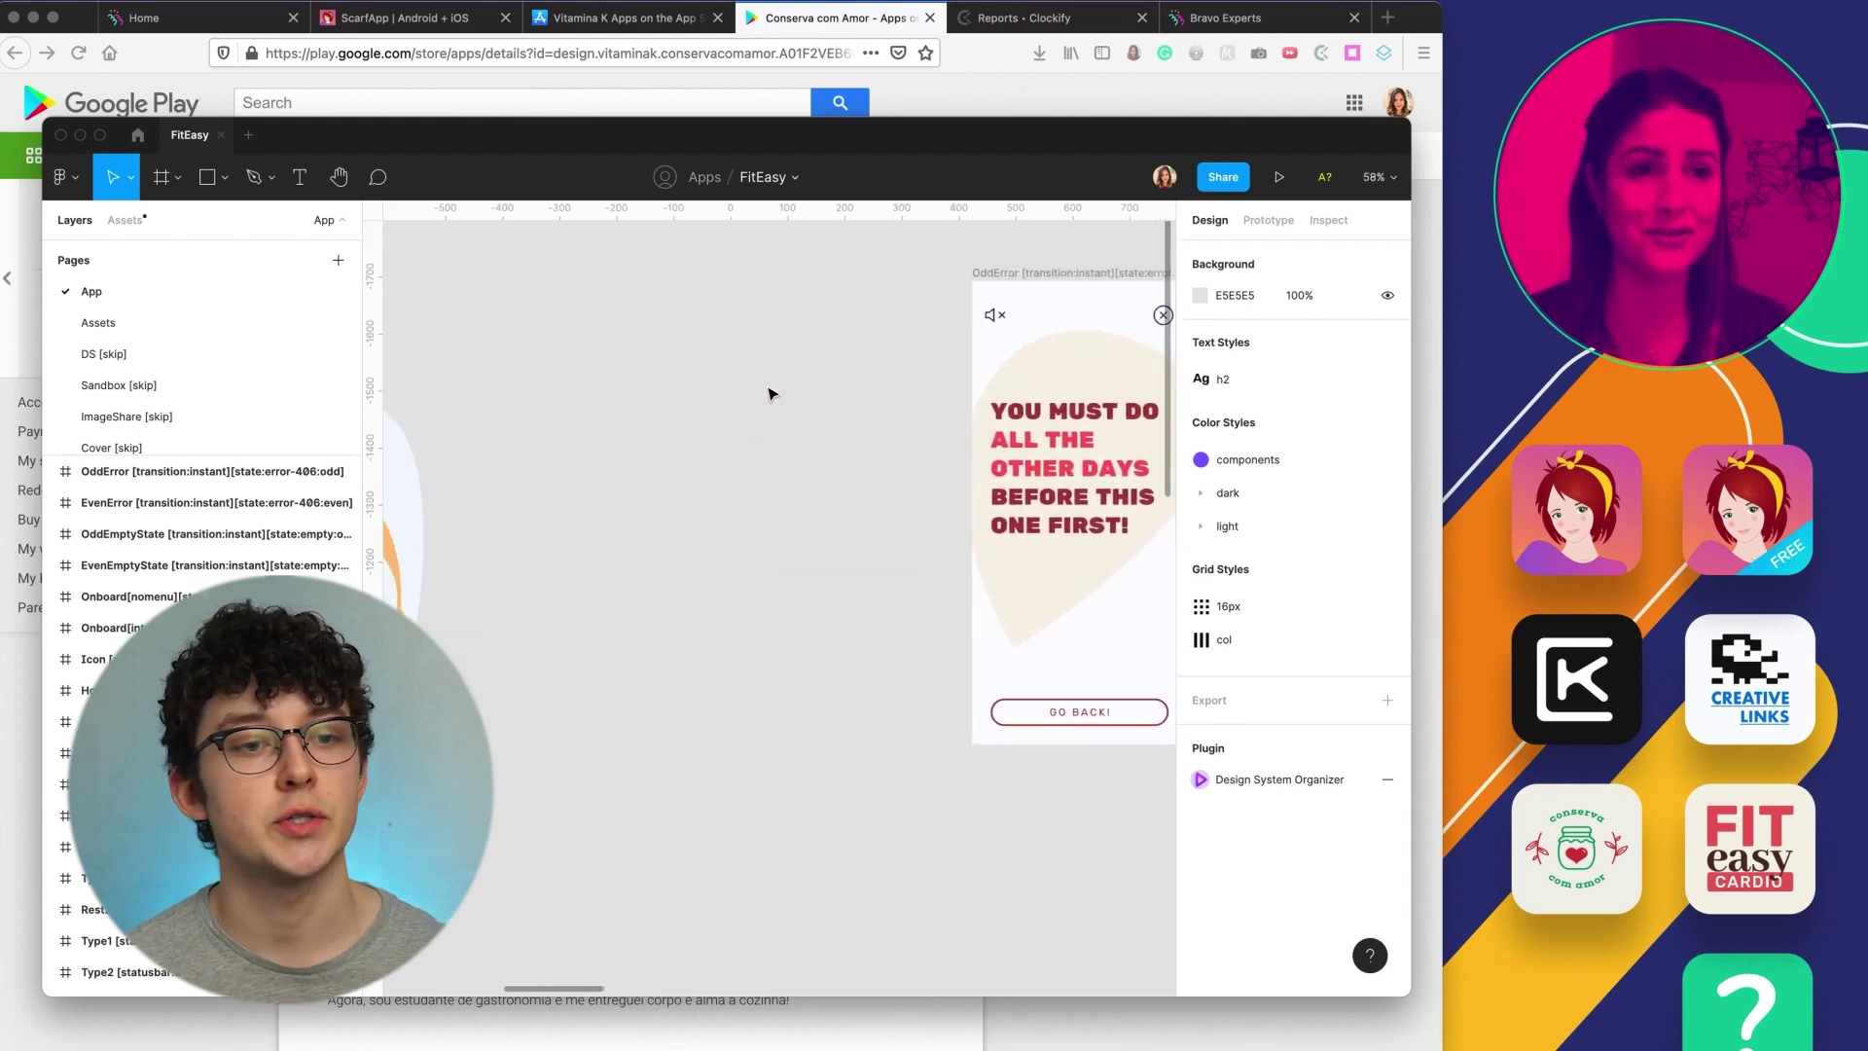
scroll(770, 392, "left", 6)
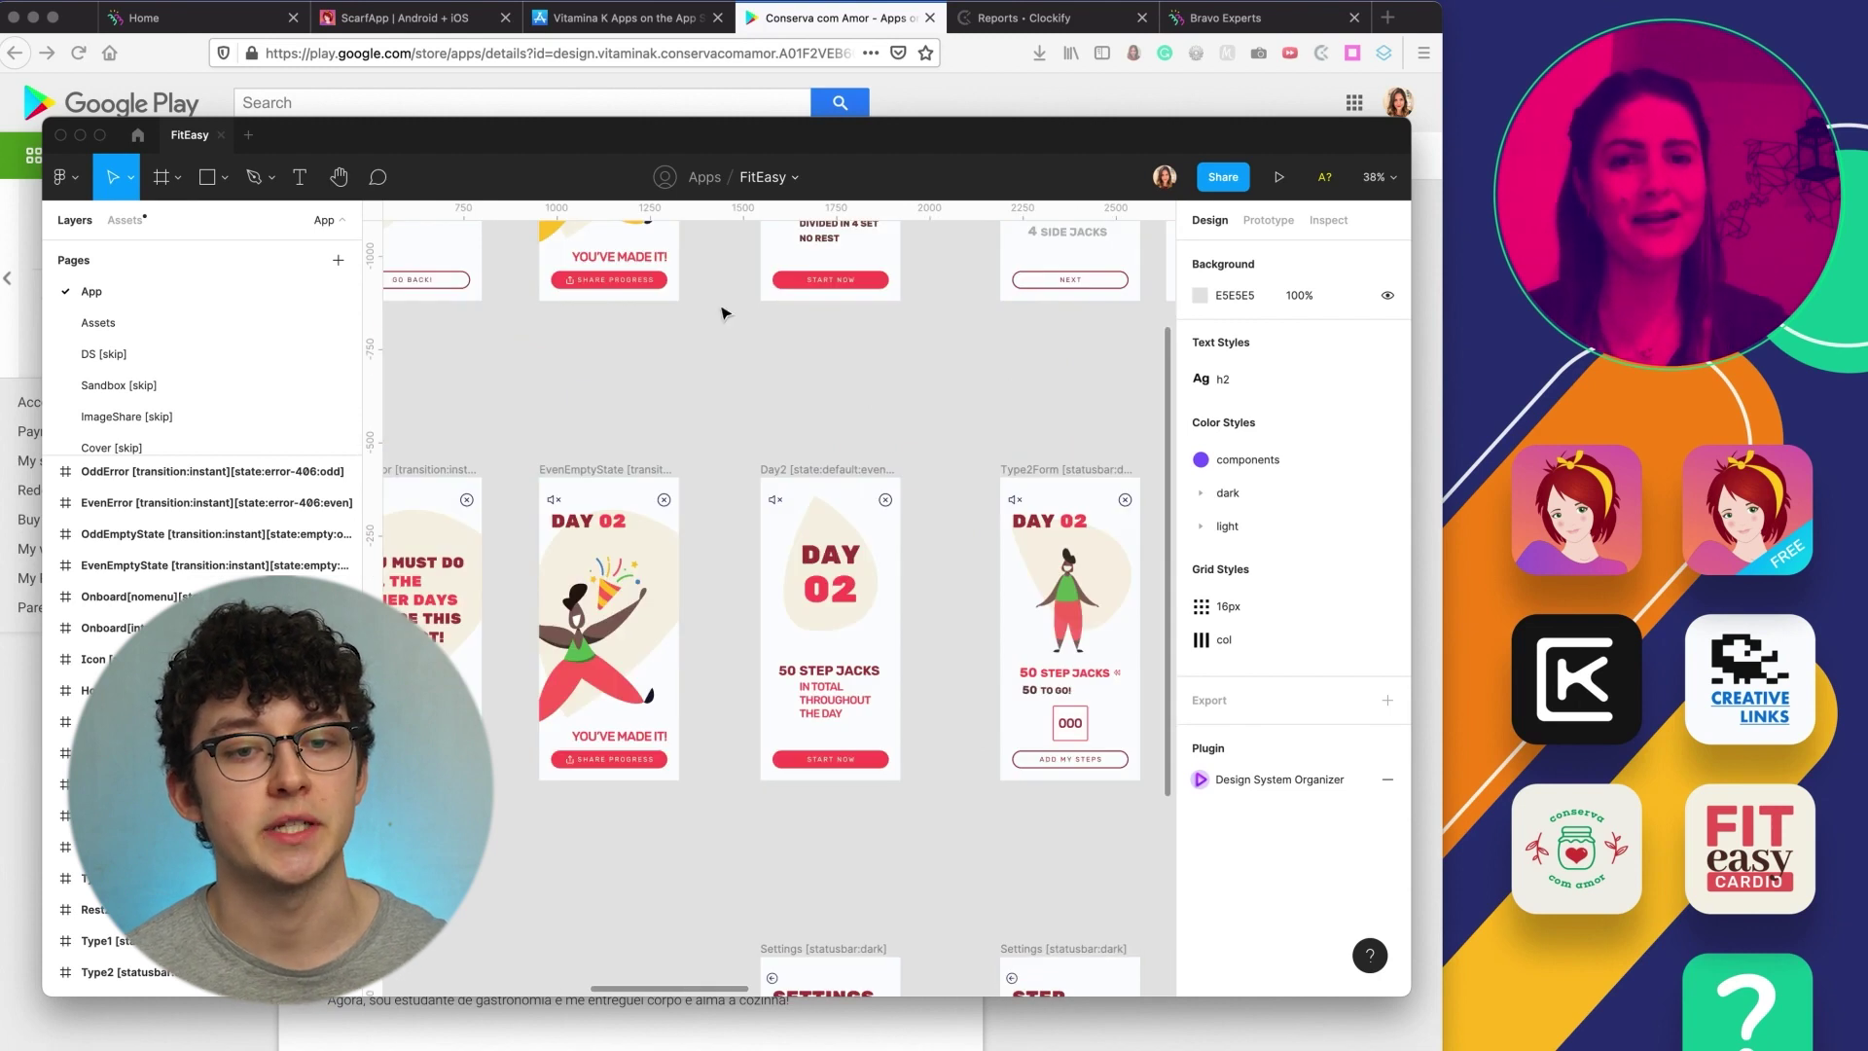
scroll(751, 508, "down", 10)
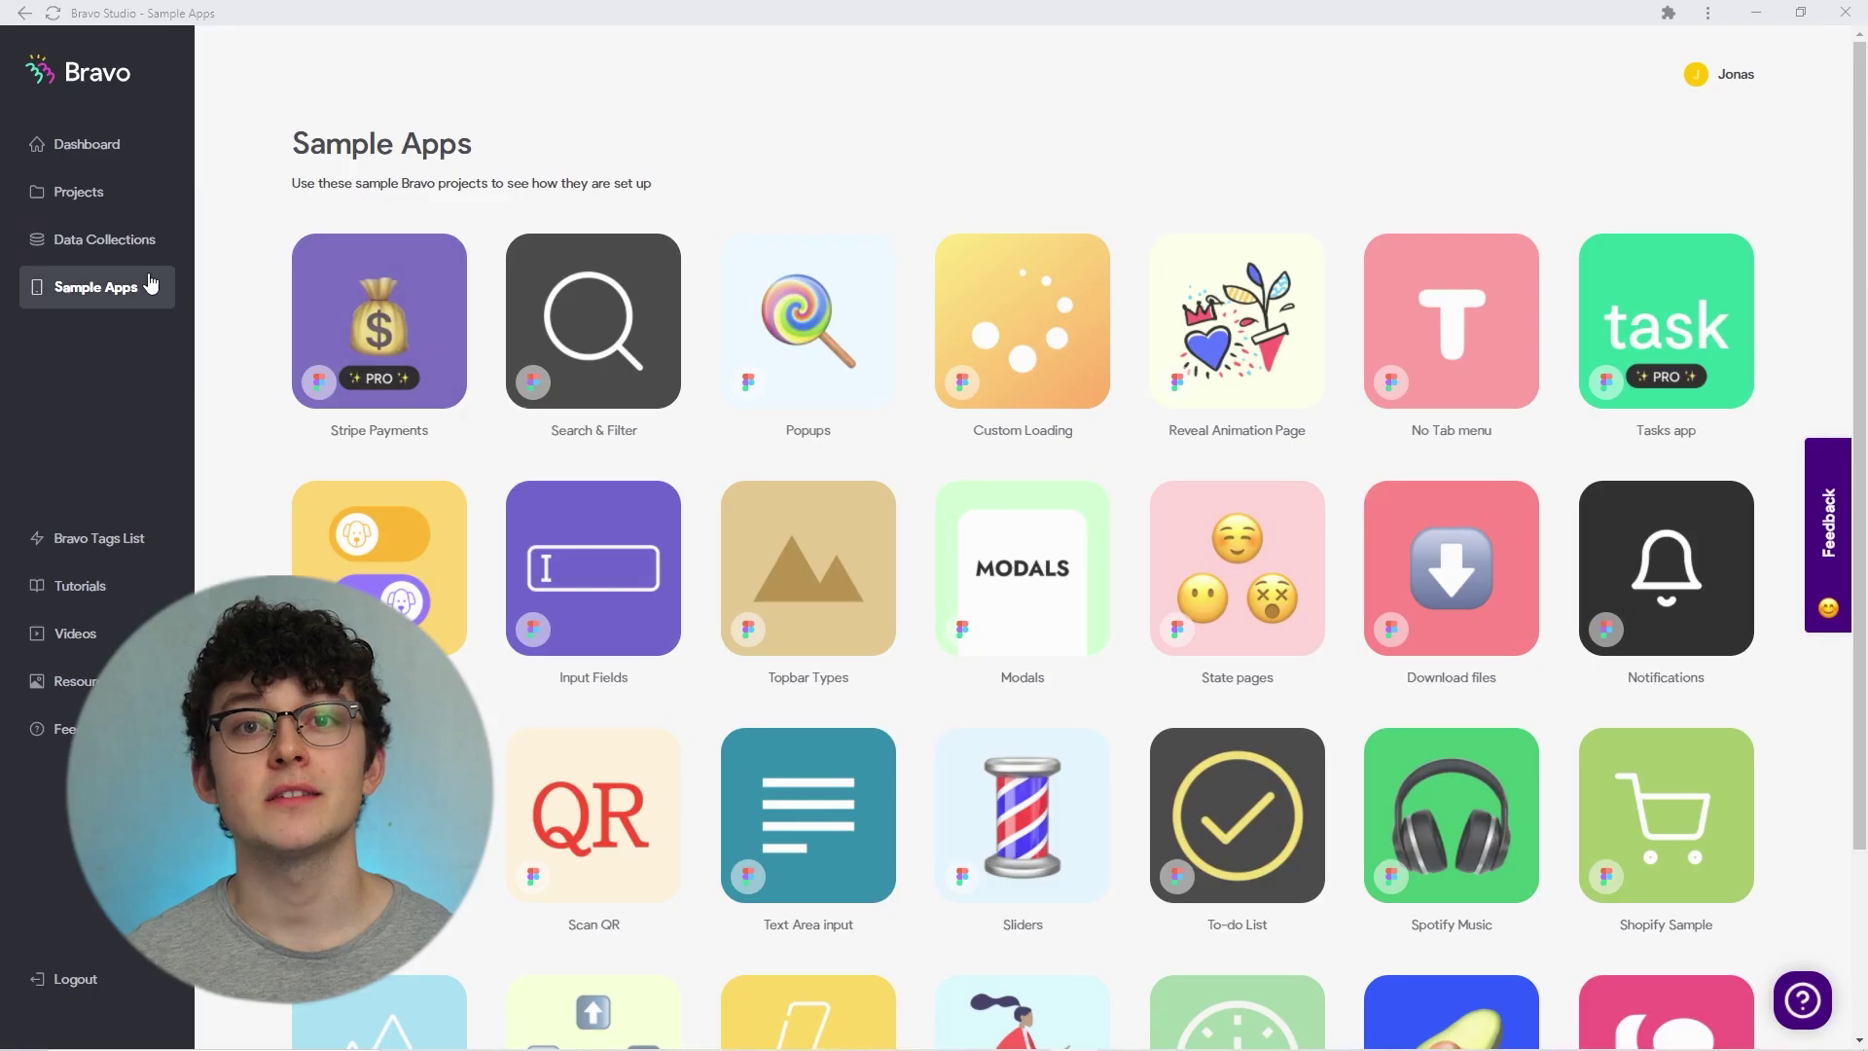
left_click(1207, 524)
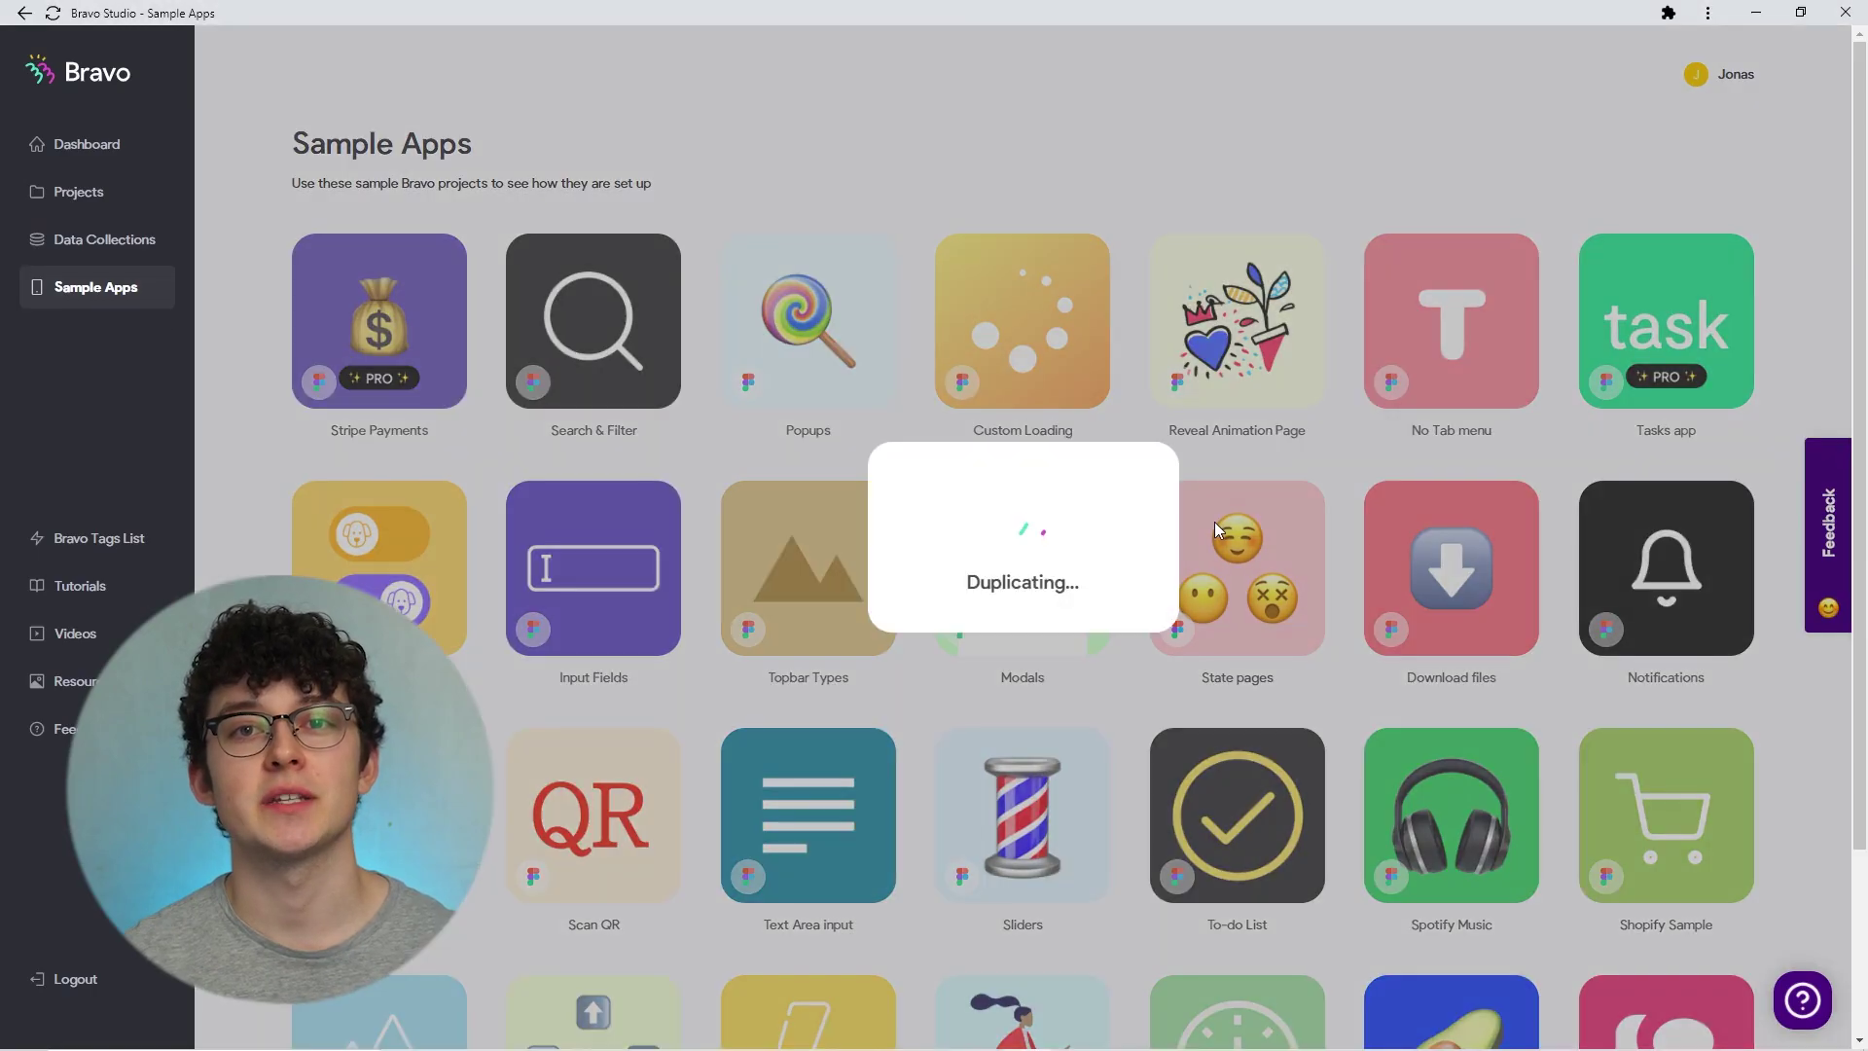